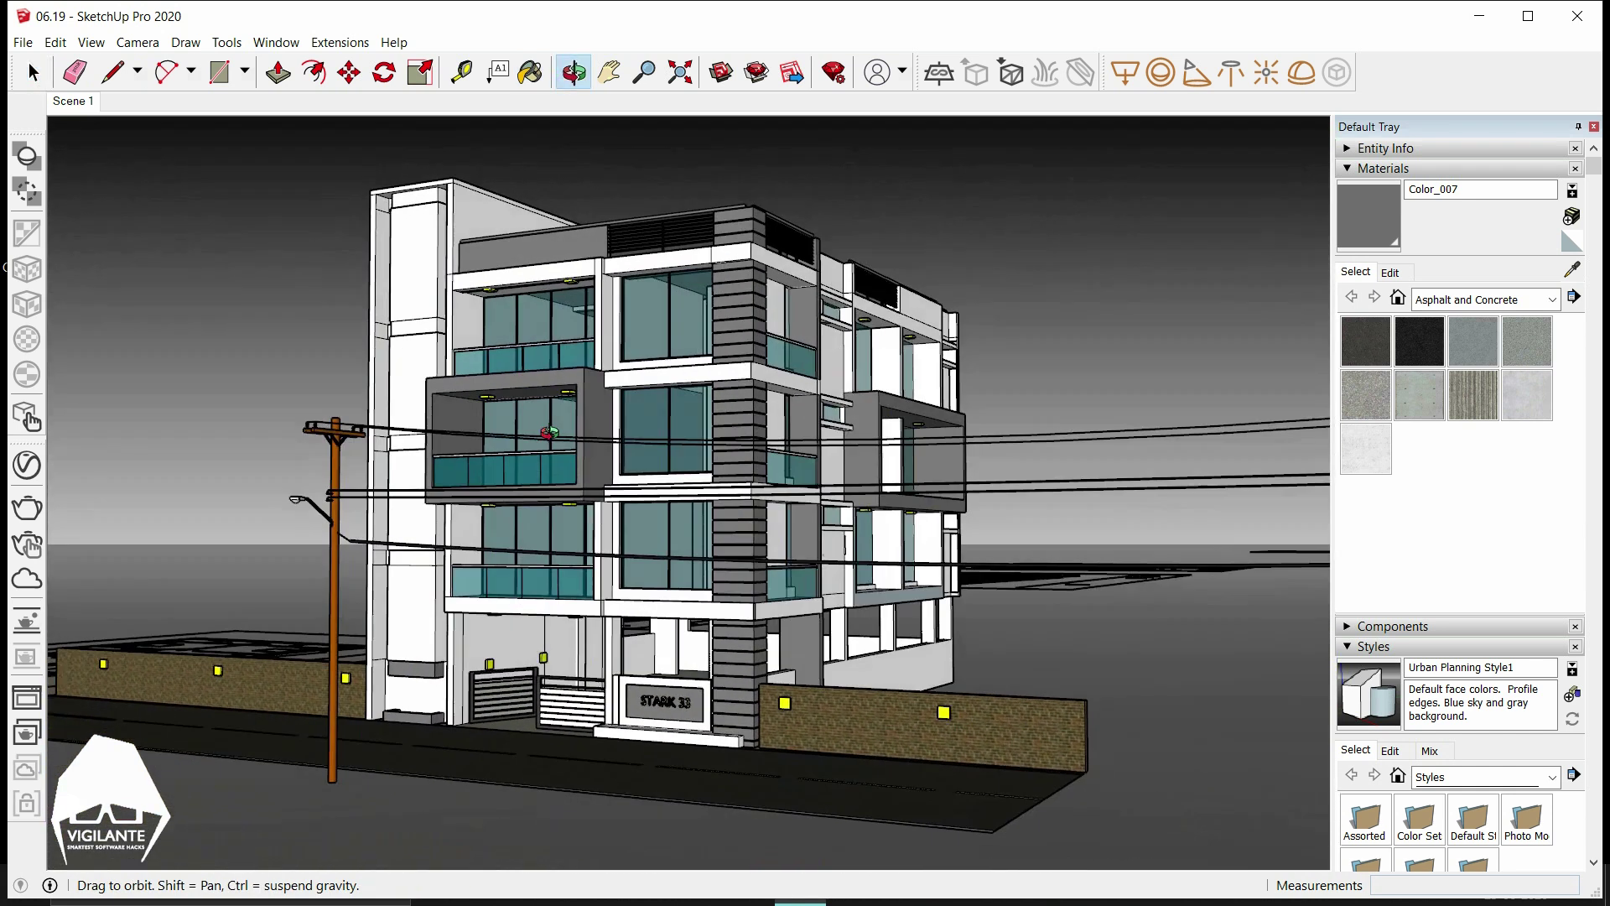
# Restore the Scene 1 view, run a V-Ray test render of the building and close the frame buffer.
pyautogui.click(74, 103)
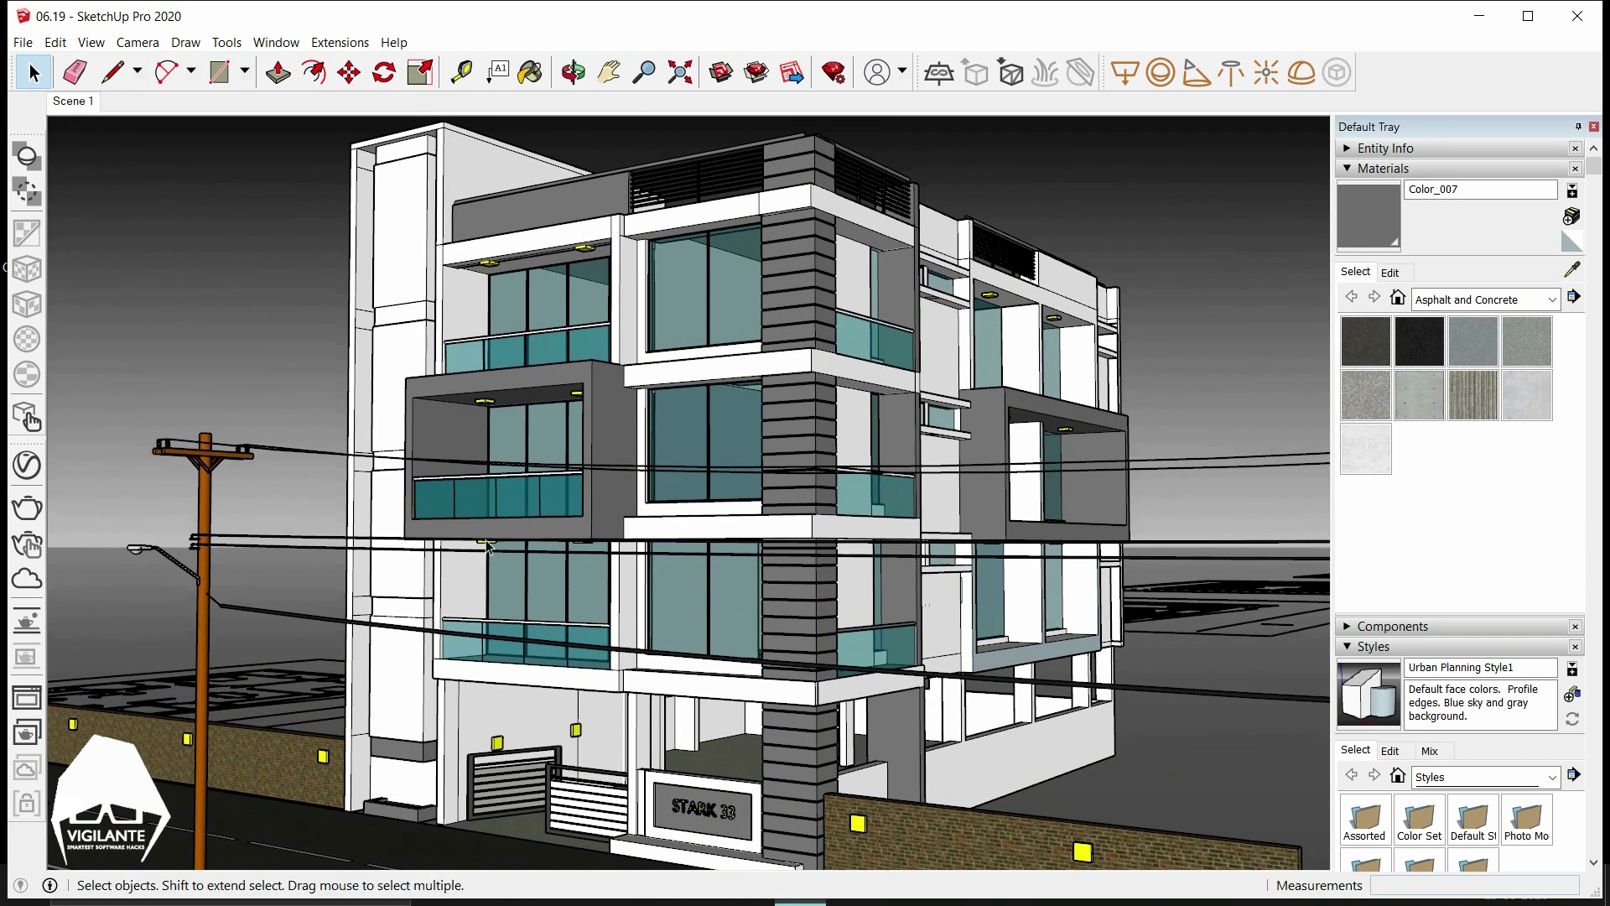
pyautogui.click(28, 509)
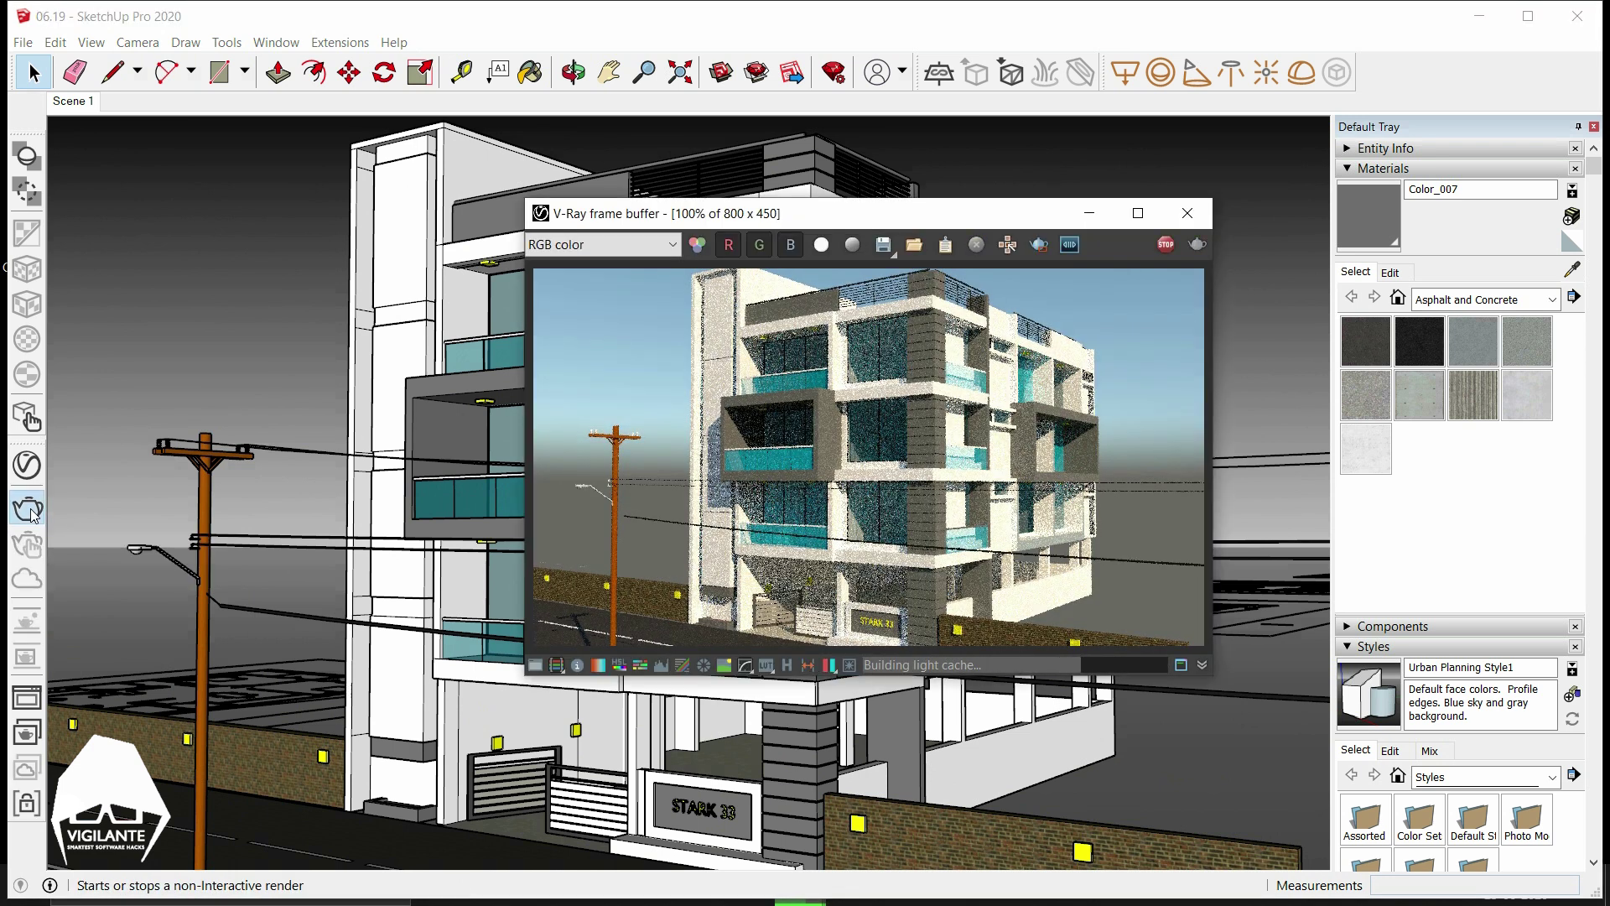
pyautogui.click(1188, 213)
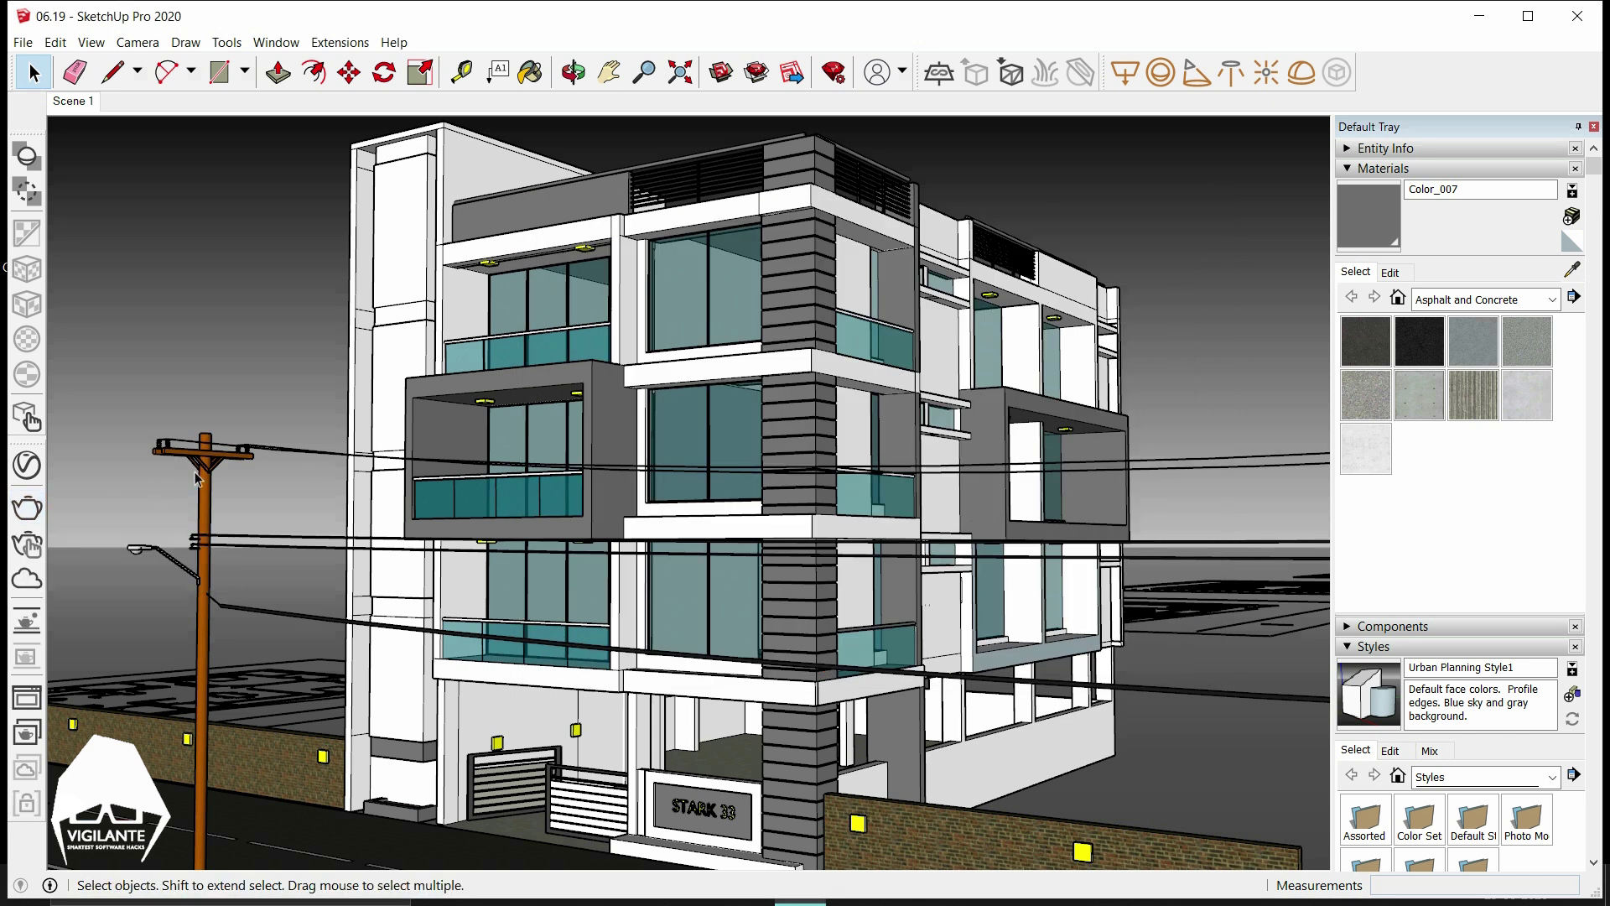
# Rerun the V-Ray render, stop it, clear the rendered image and close the frame buffer.
pyautogui.click(27, 507)
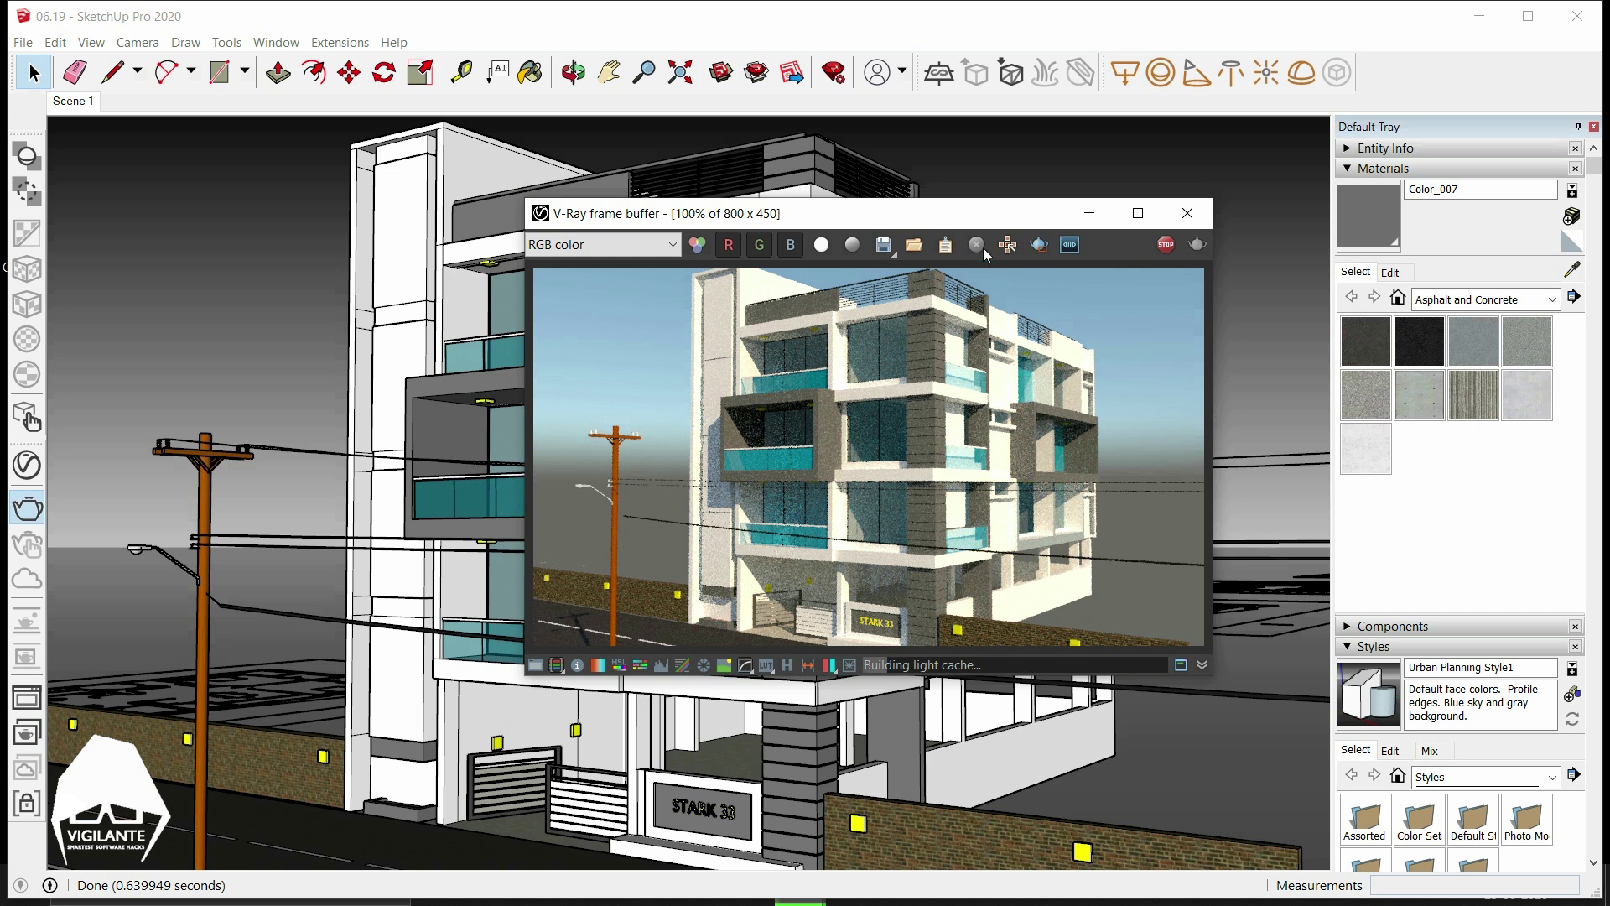
pyautogui.click(1165, 245)
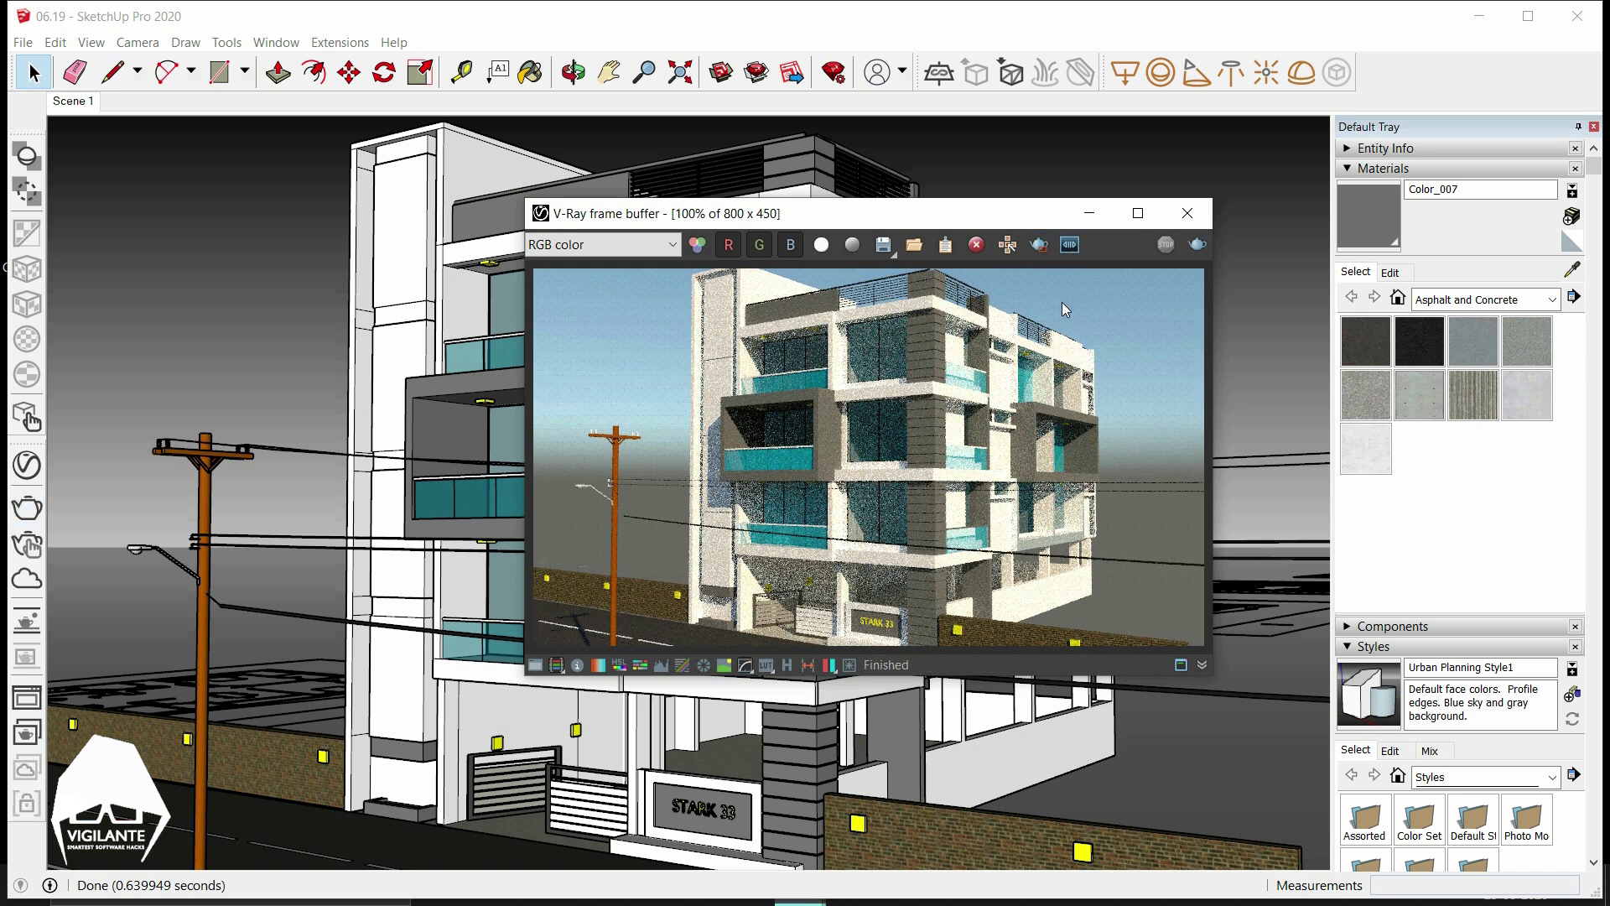
pyautogui.click(975, 246)
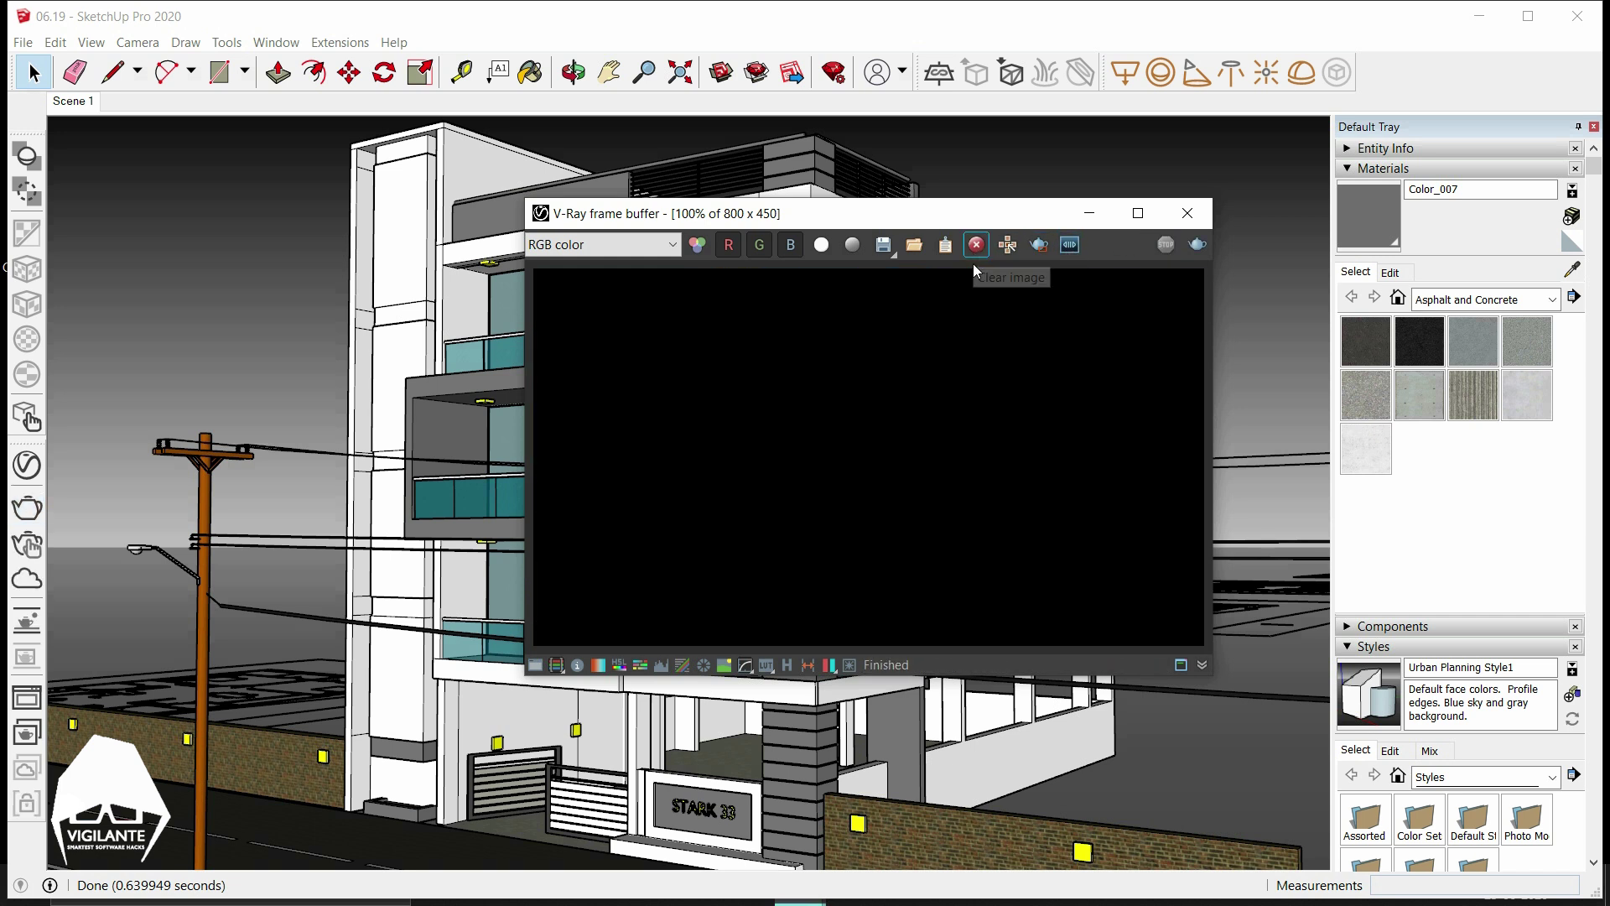
pyautogui.click(1140, 214)
pyautogui.click(1553, 22)
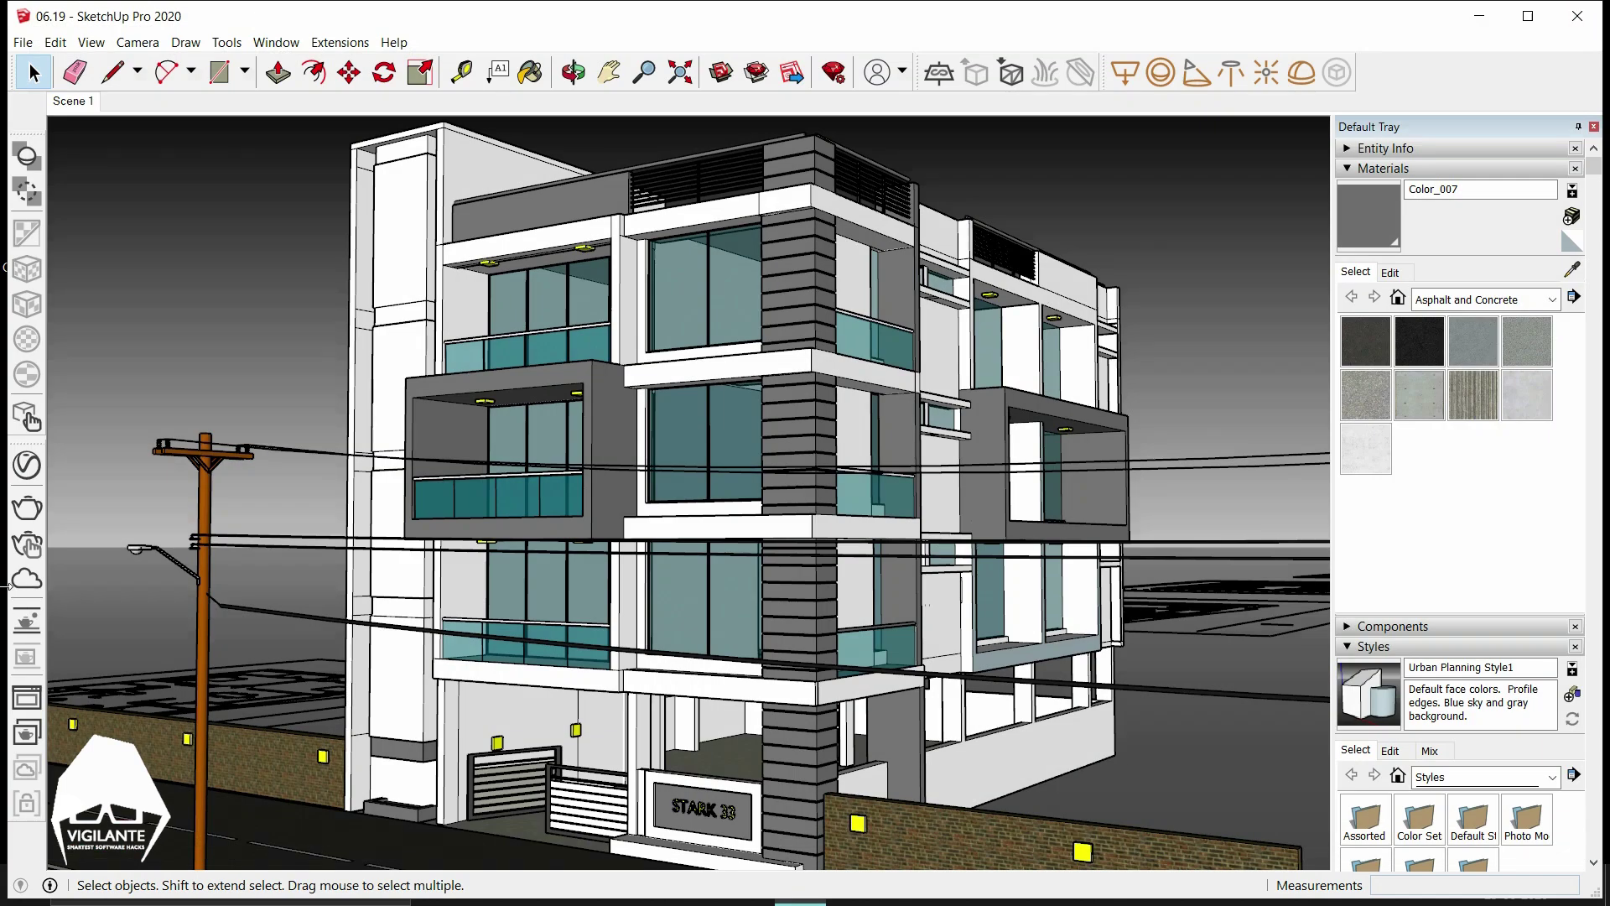
# Render the building again in V-Ray and open the Asset Editor, minimizing the frame buffer.
pyautogui.click(28, 511)
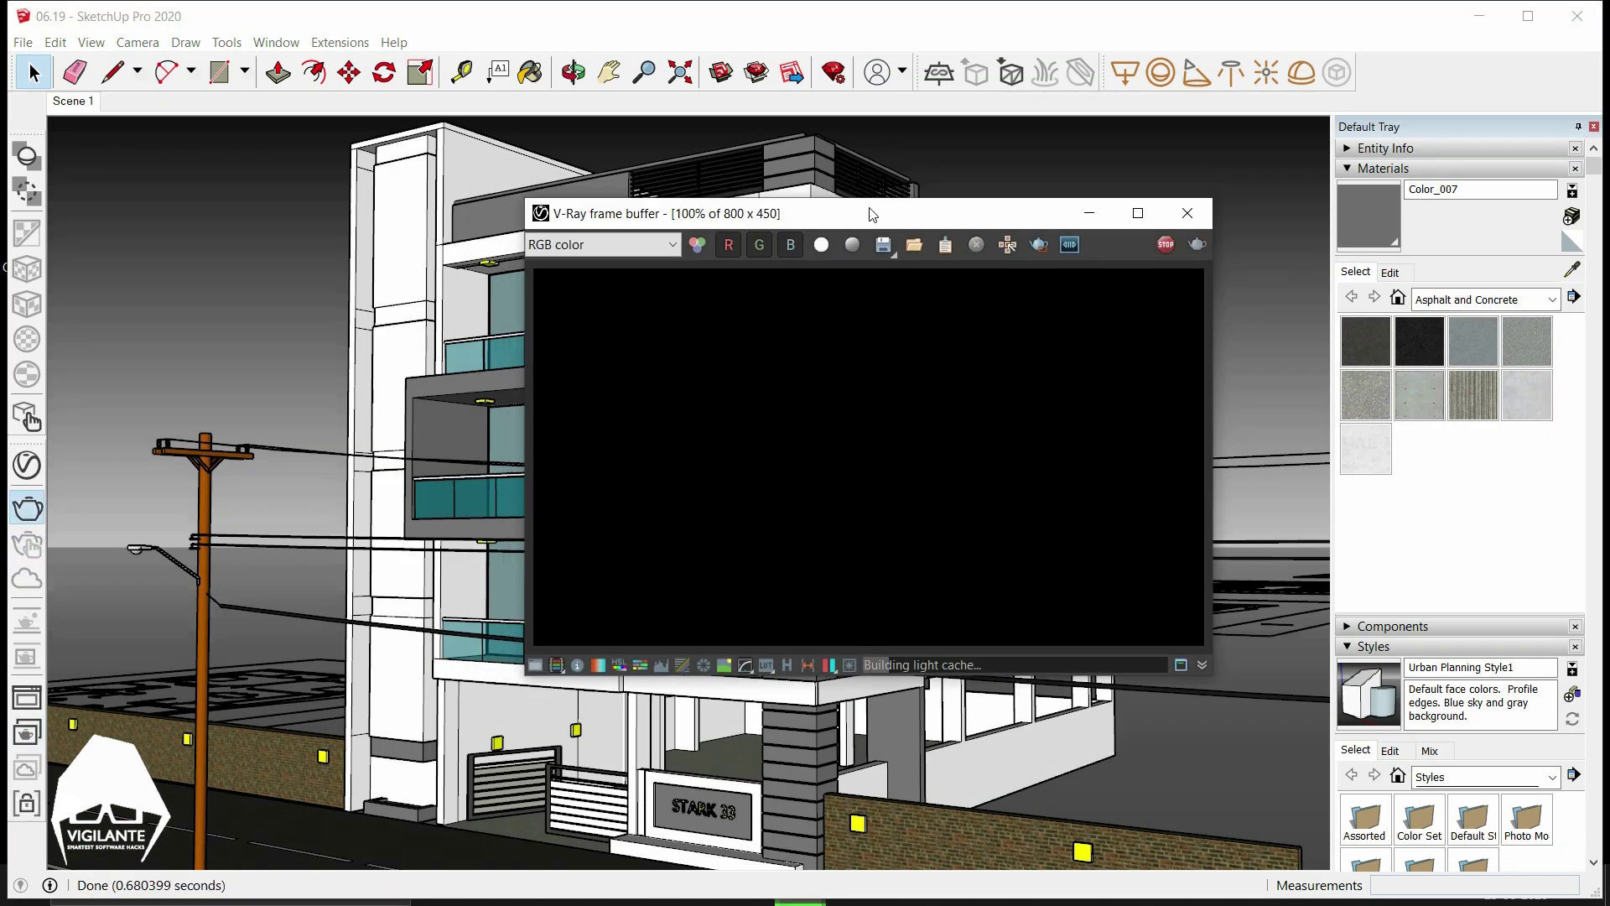
pyautogui.moveTo(879, 209); pyautogui.dragTo(1194, 160)
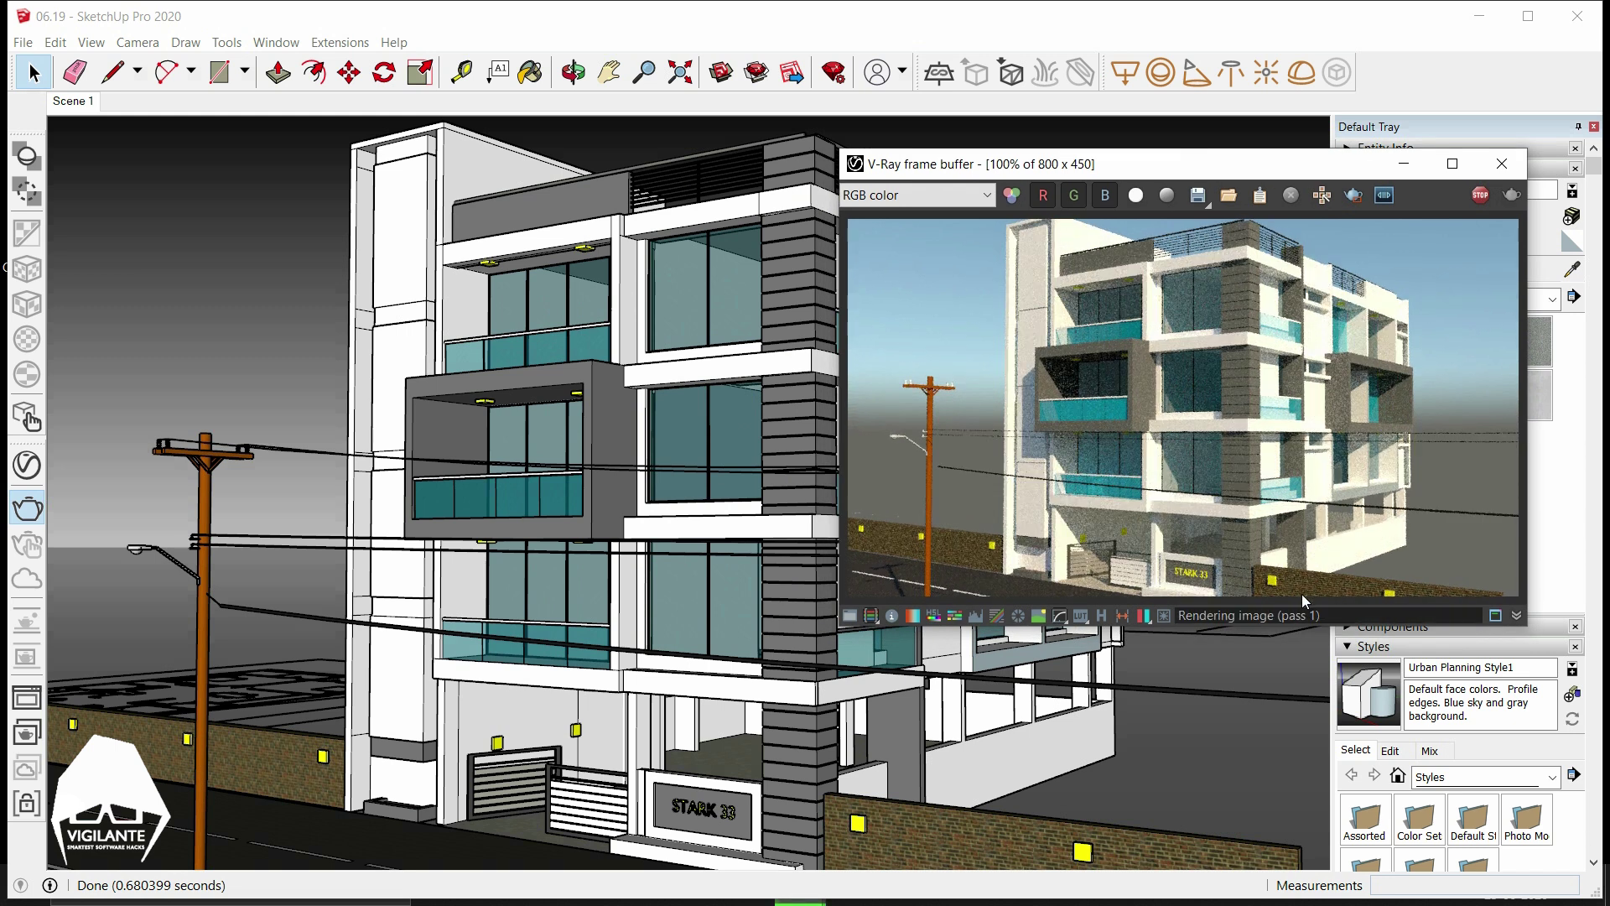
pyautogui.click(23, 467)
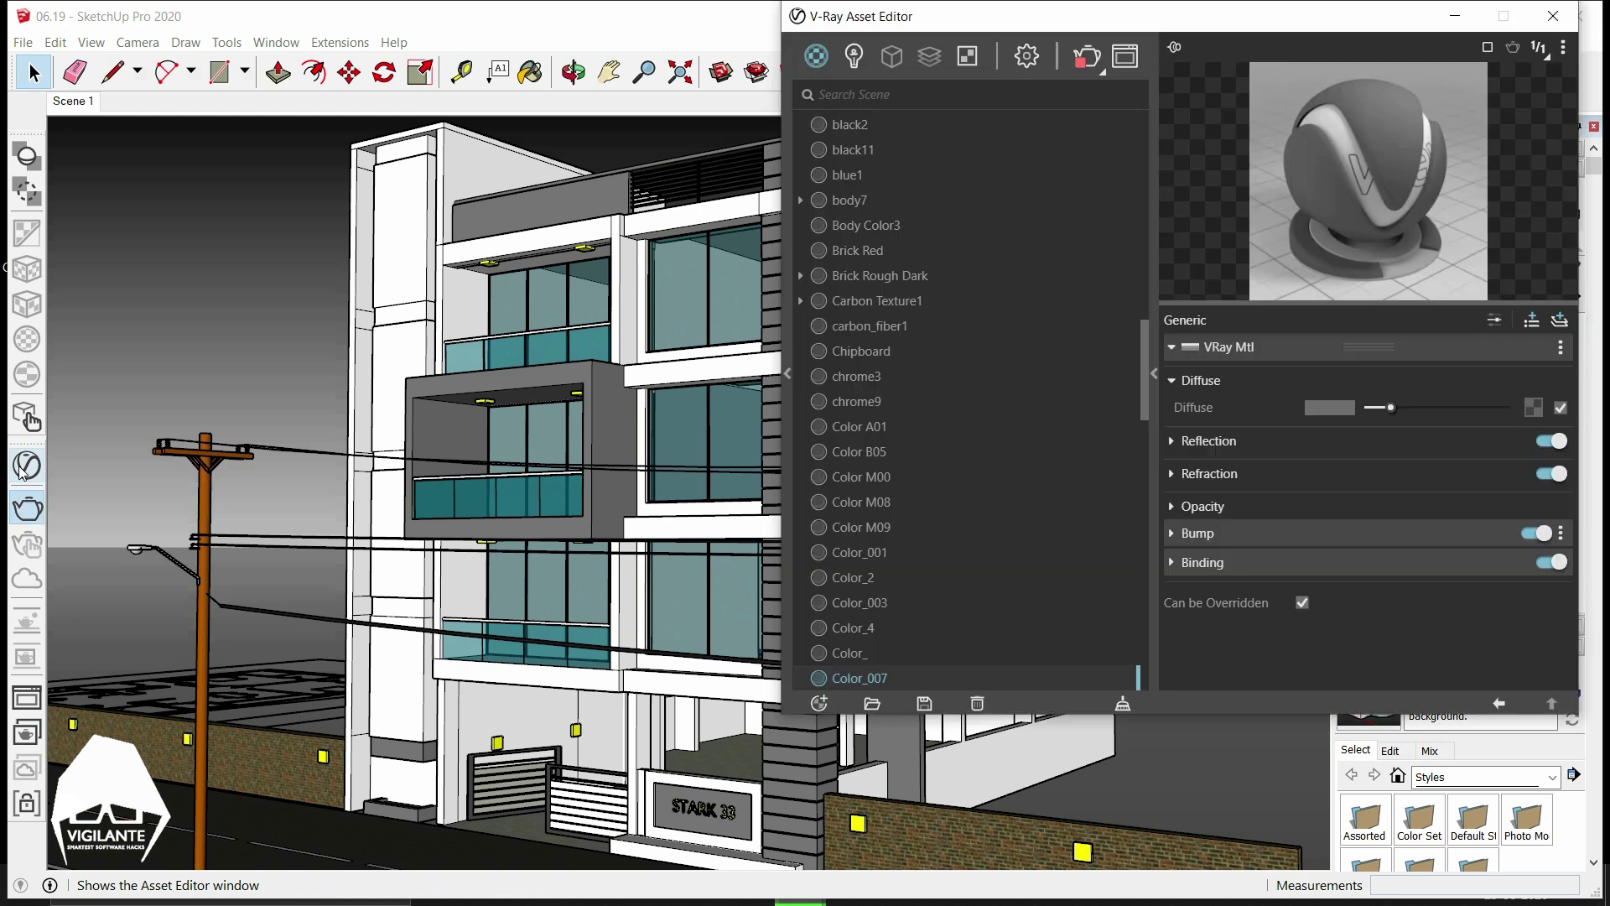
pyautogui.moveTo(975, 26); pyautogui.dragTo(201, 114)
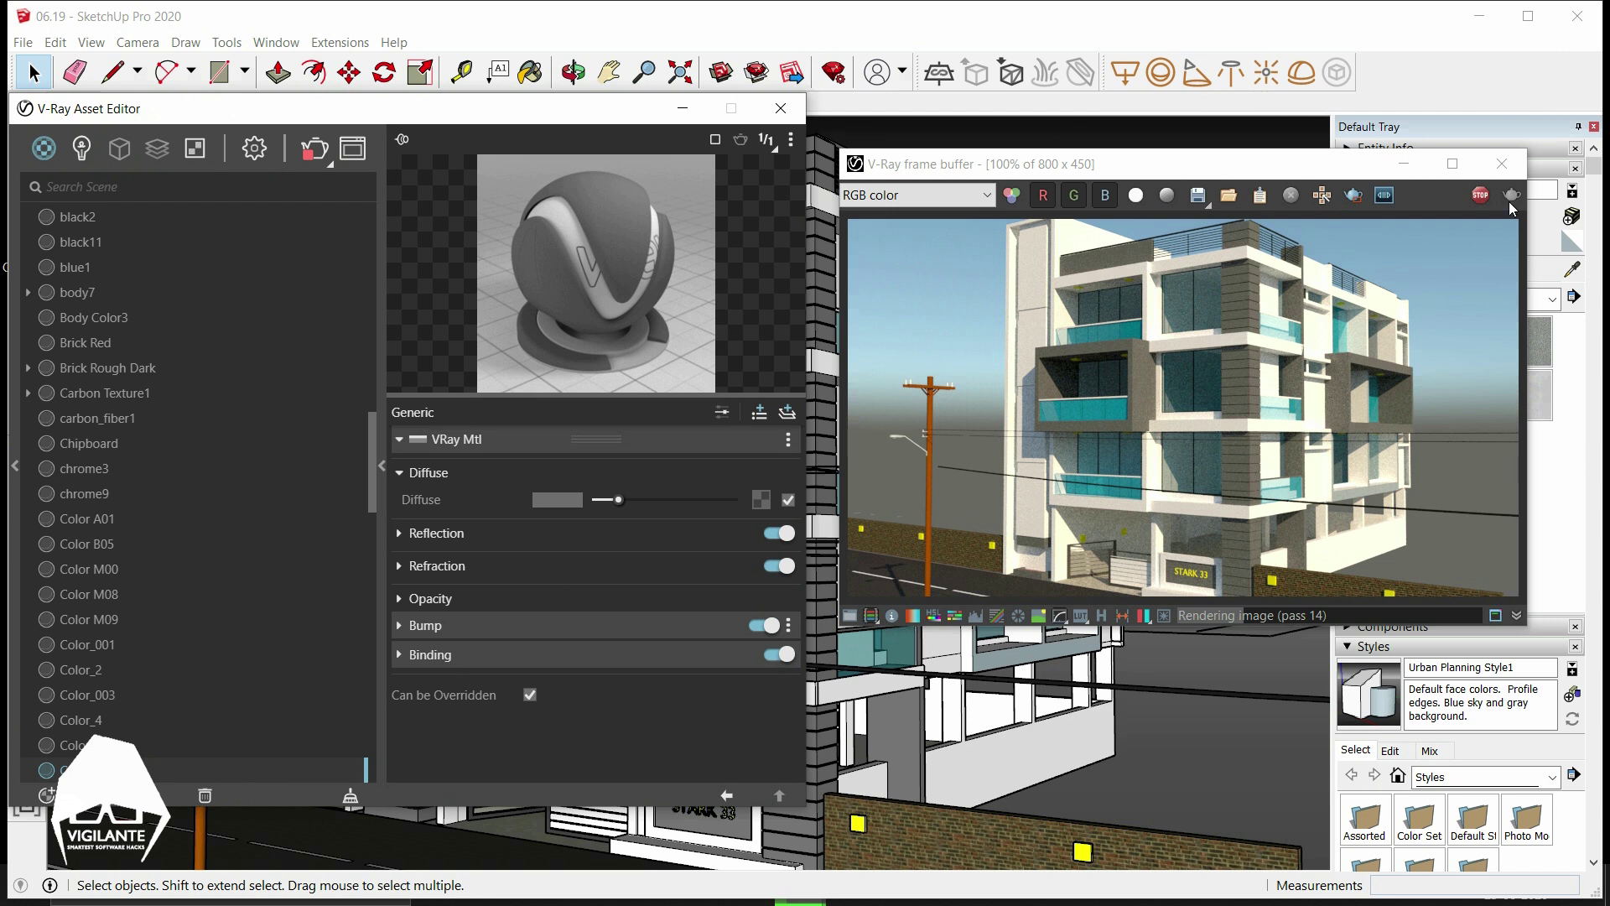
pyautogui.click(1403, 164)
# Sample the GLASS material from the top-floor balcony railing to load its settings in the Asset Editor.
pyautogui.moveTo(582, 109)
pyautogui.mouseDown()
pyautogui.moveTo(582, 454)
pyautogui.moveTo(943, 550)
pyautogui.mouseUp()
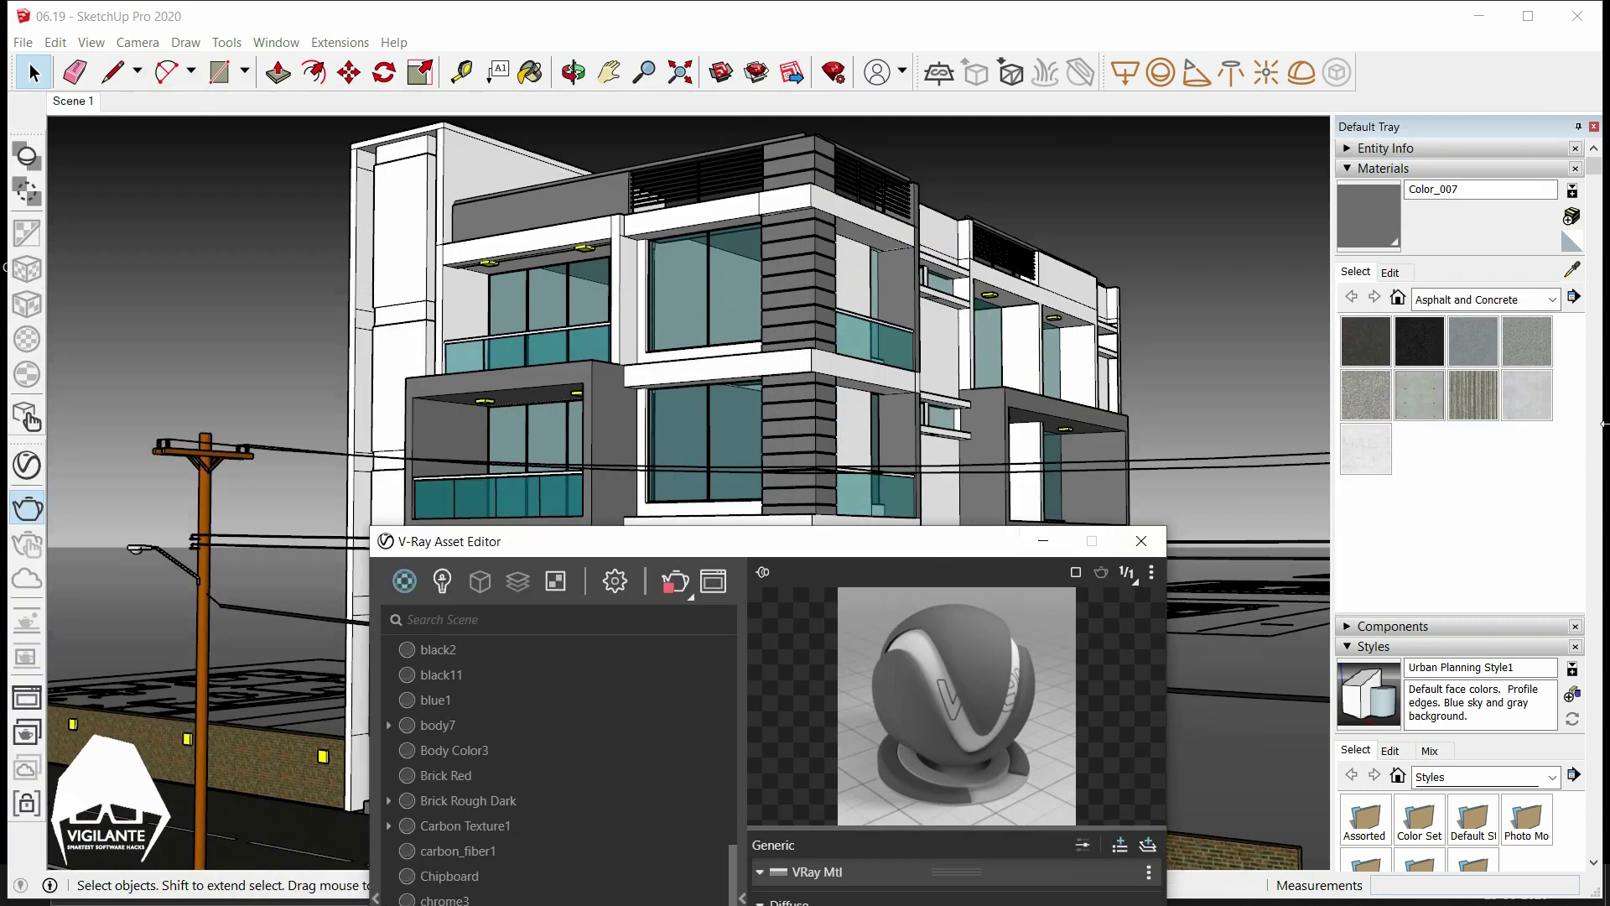
pyautogui.click(1572, 270)
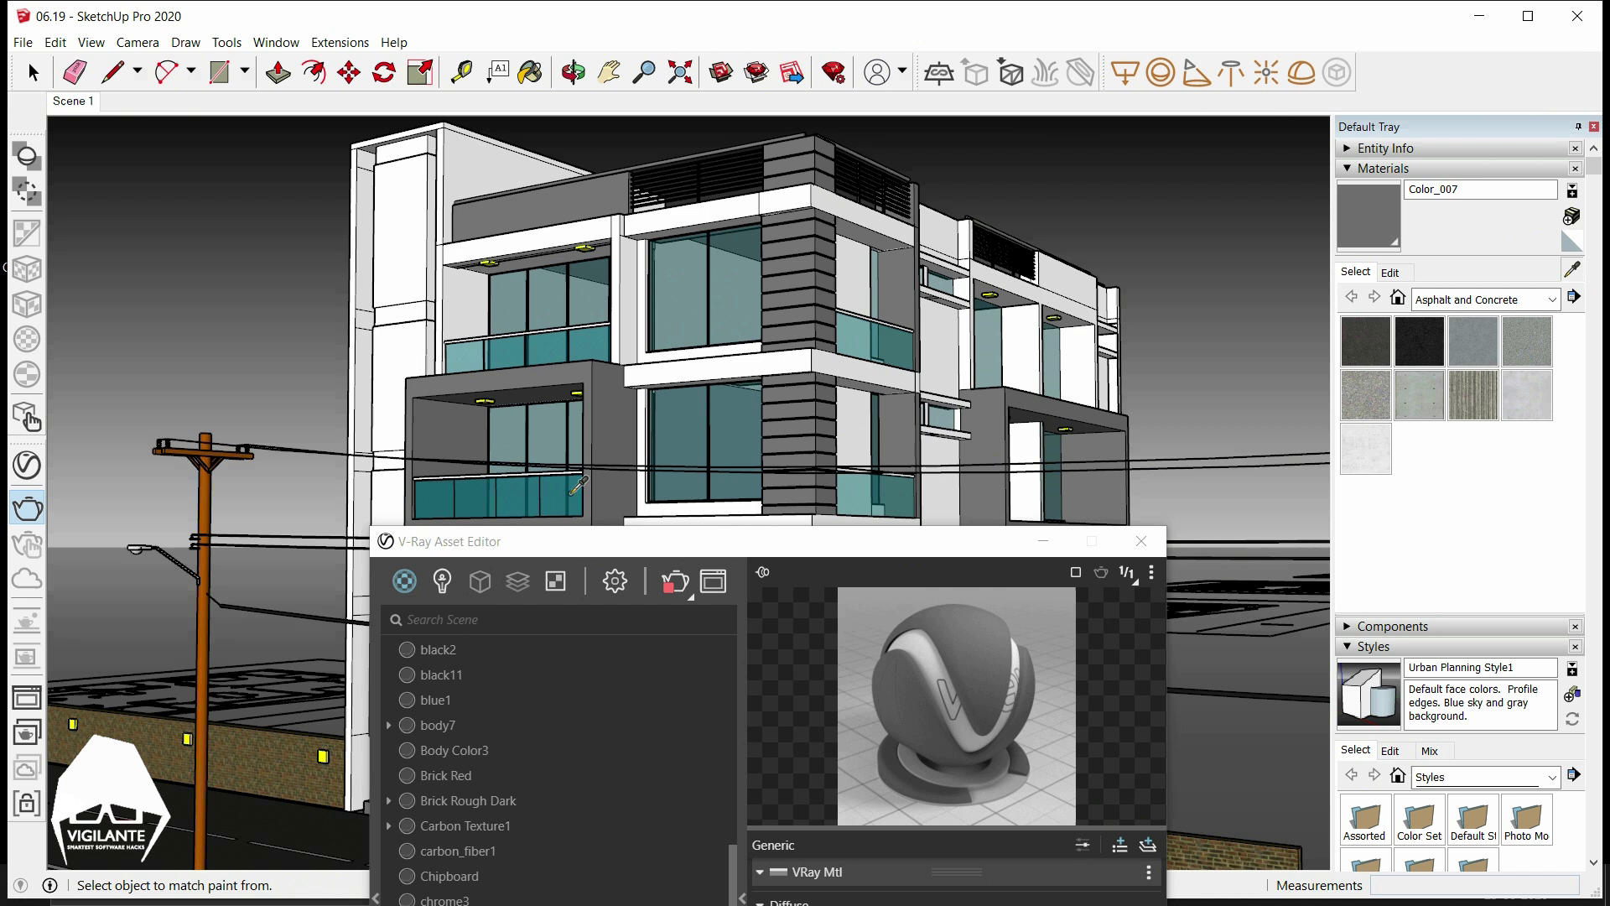
pyautogui.click(596, 342)
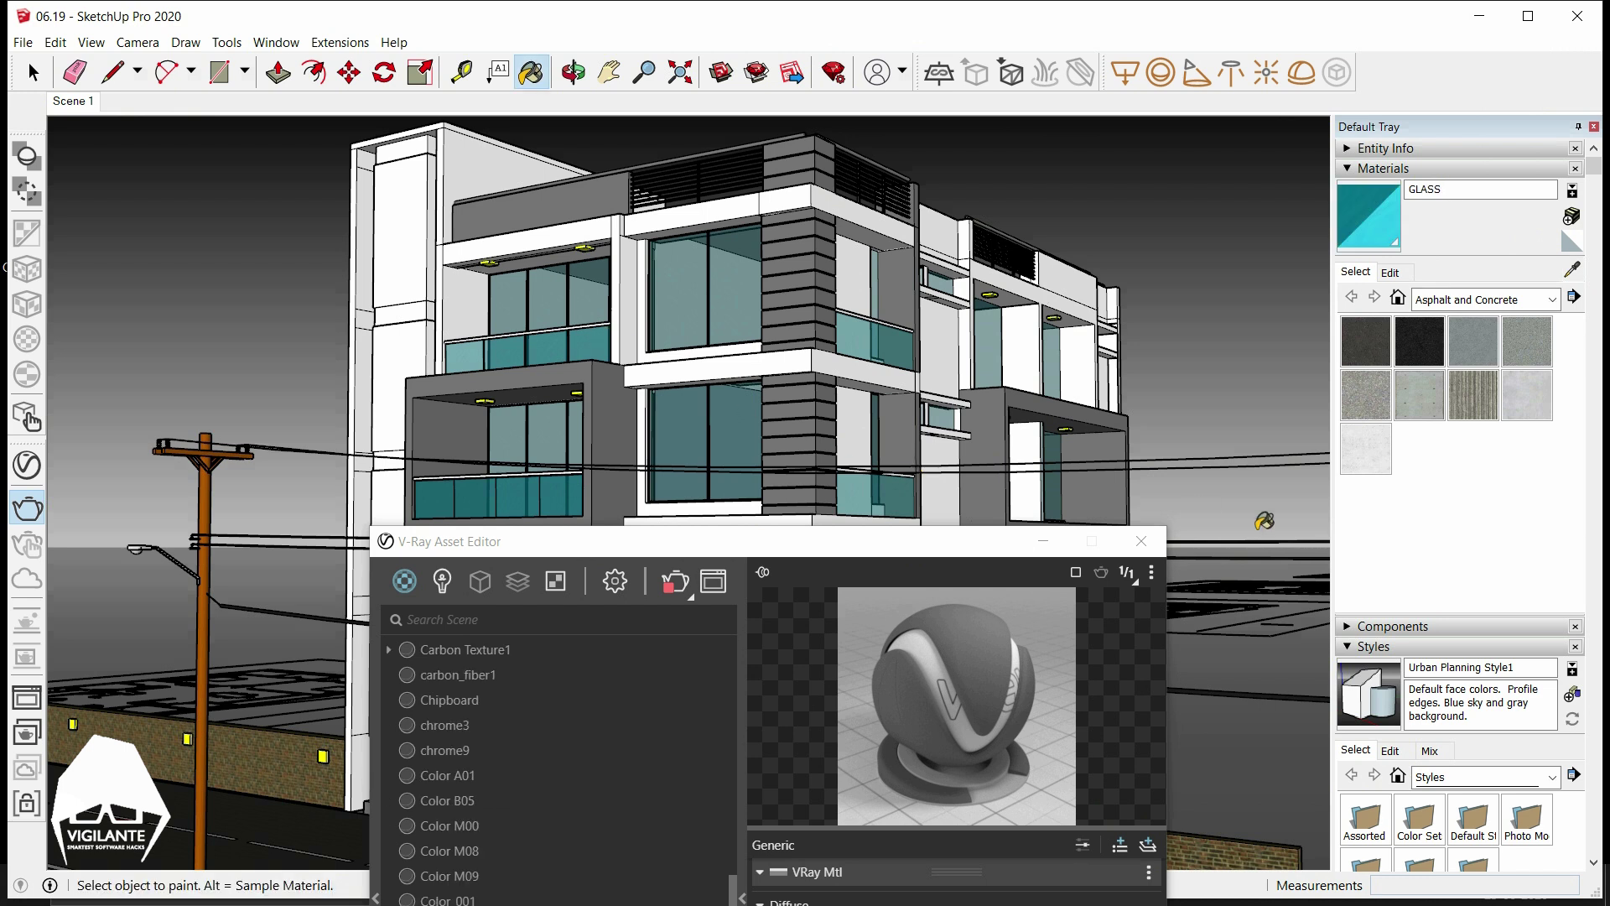
pyautogui.moveTo(832, 545); pyautogui.dragTo(785, 165)
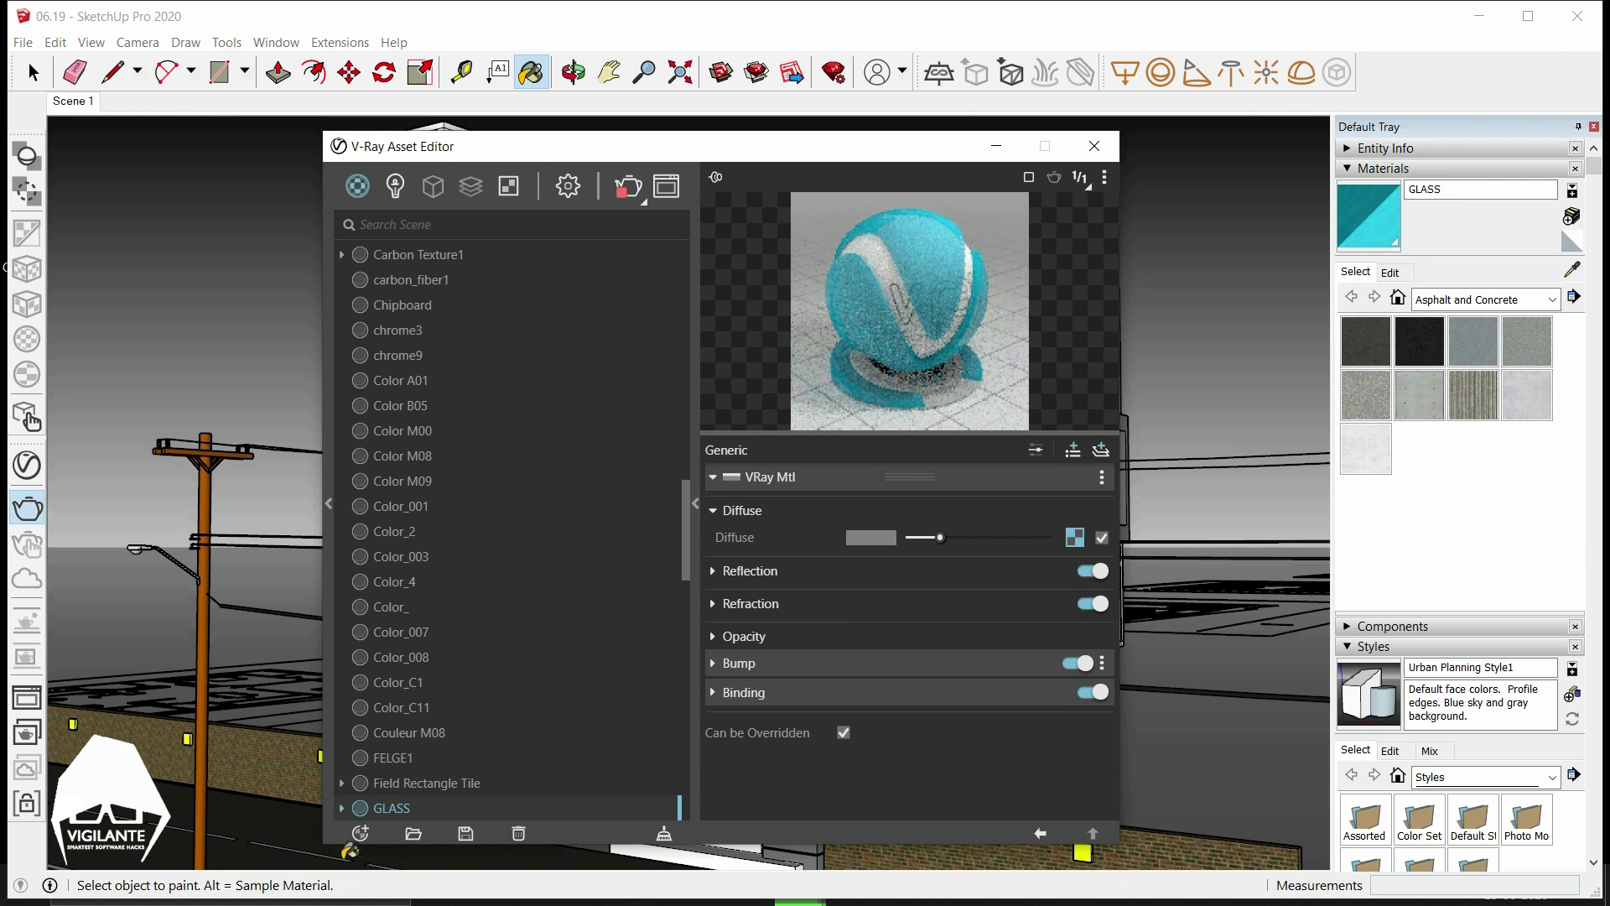
pyautogui.moveTo(647, 151); pyautogui.dragTo(825, 123)
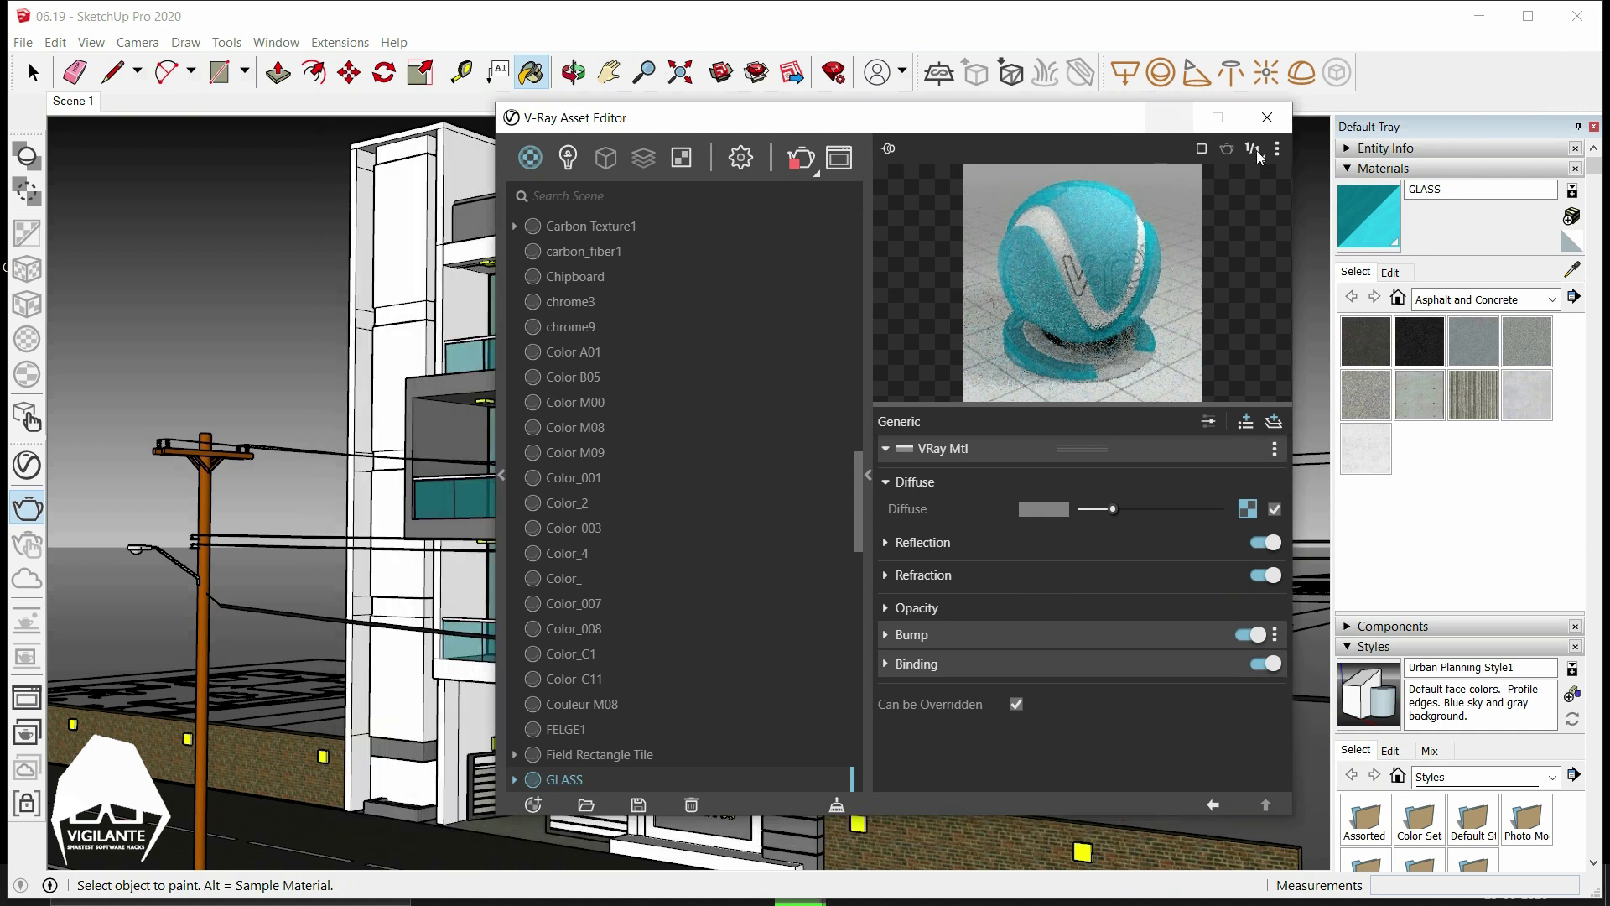
# Sample the gray Color_007 material from the balcony frame, then sample the balcony's GLASS material again.
pyautogui.click(1577, 269)
pyautogui.click(429, 448)
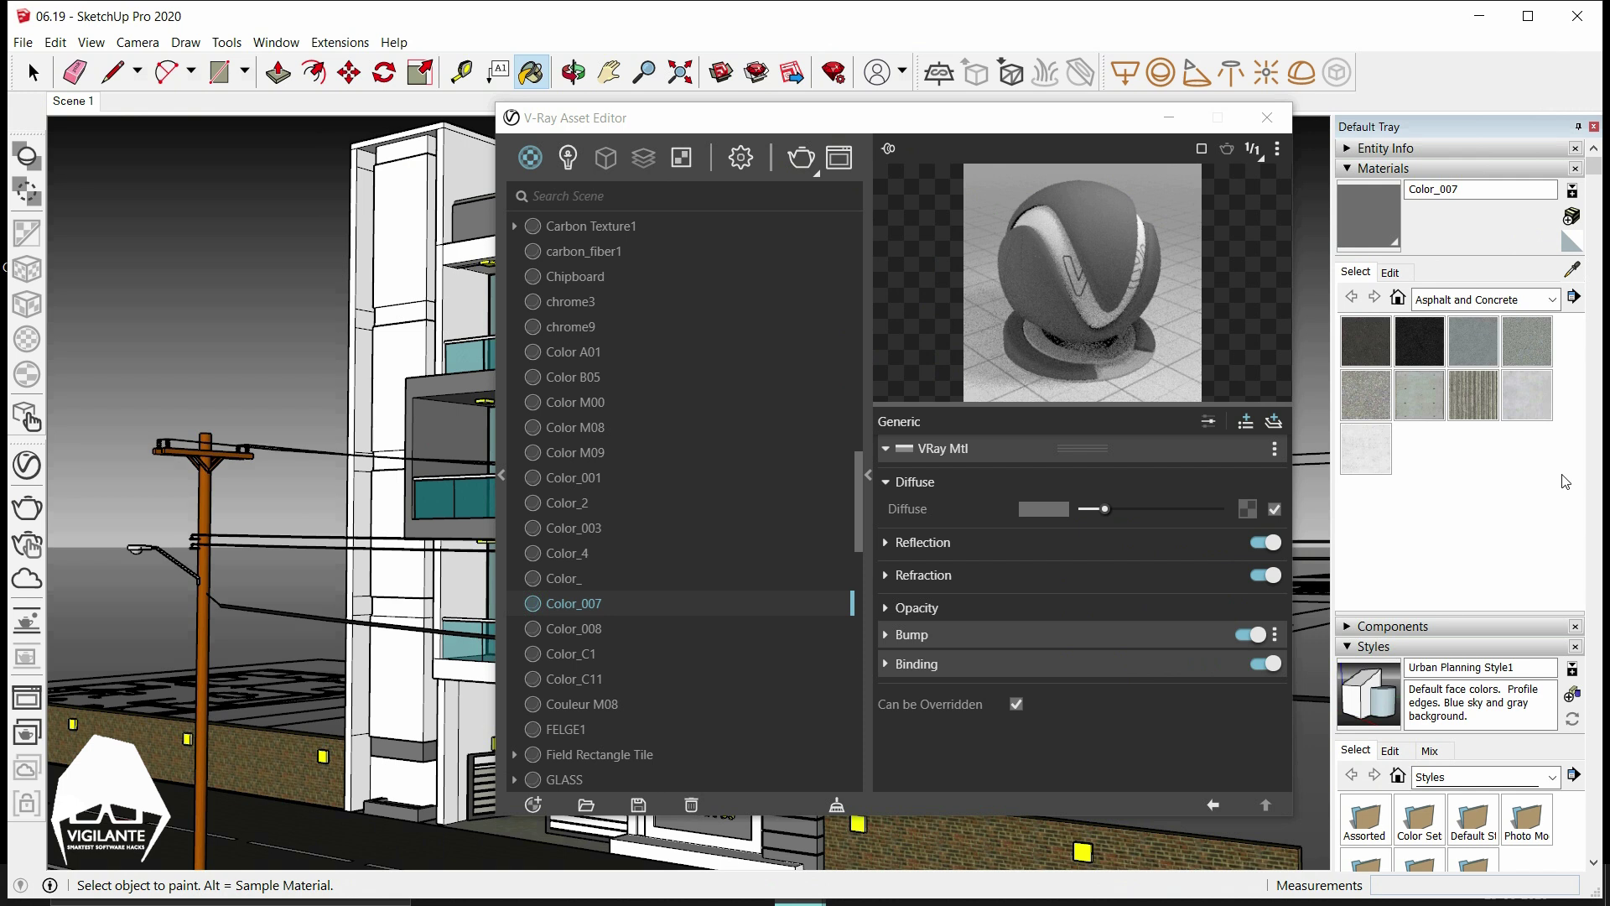
pyautogui.click(1571, 272)
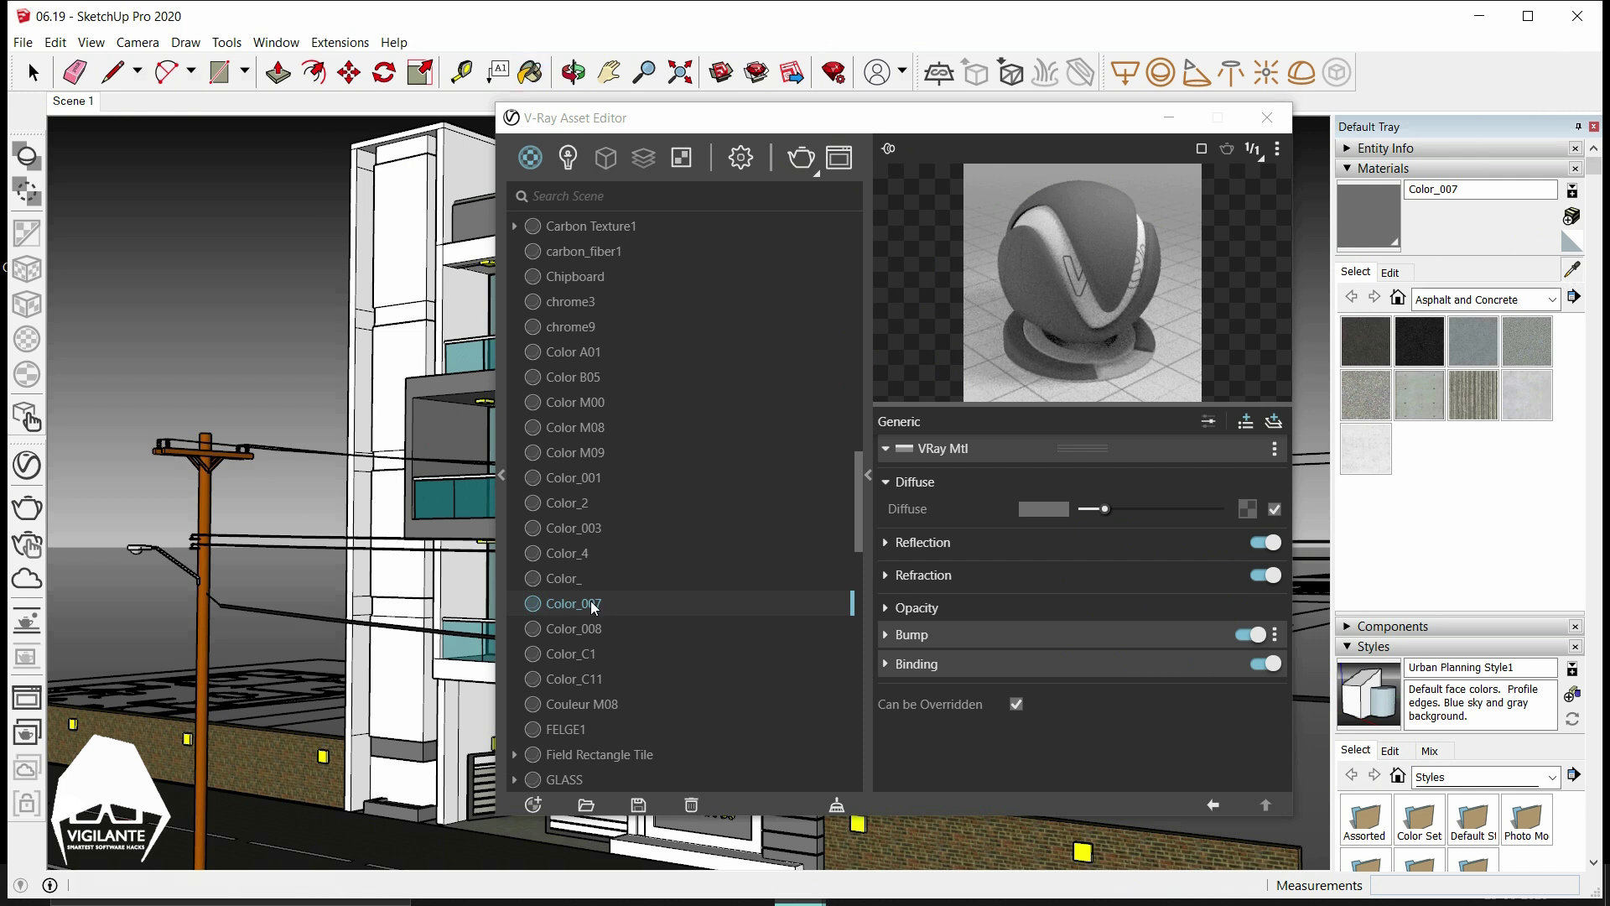
pyautogui.click(430, 506)
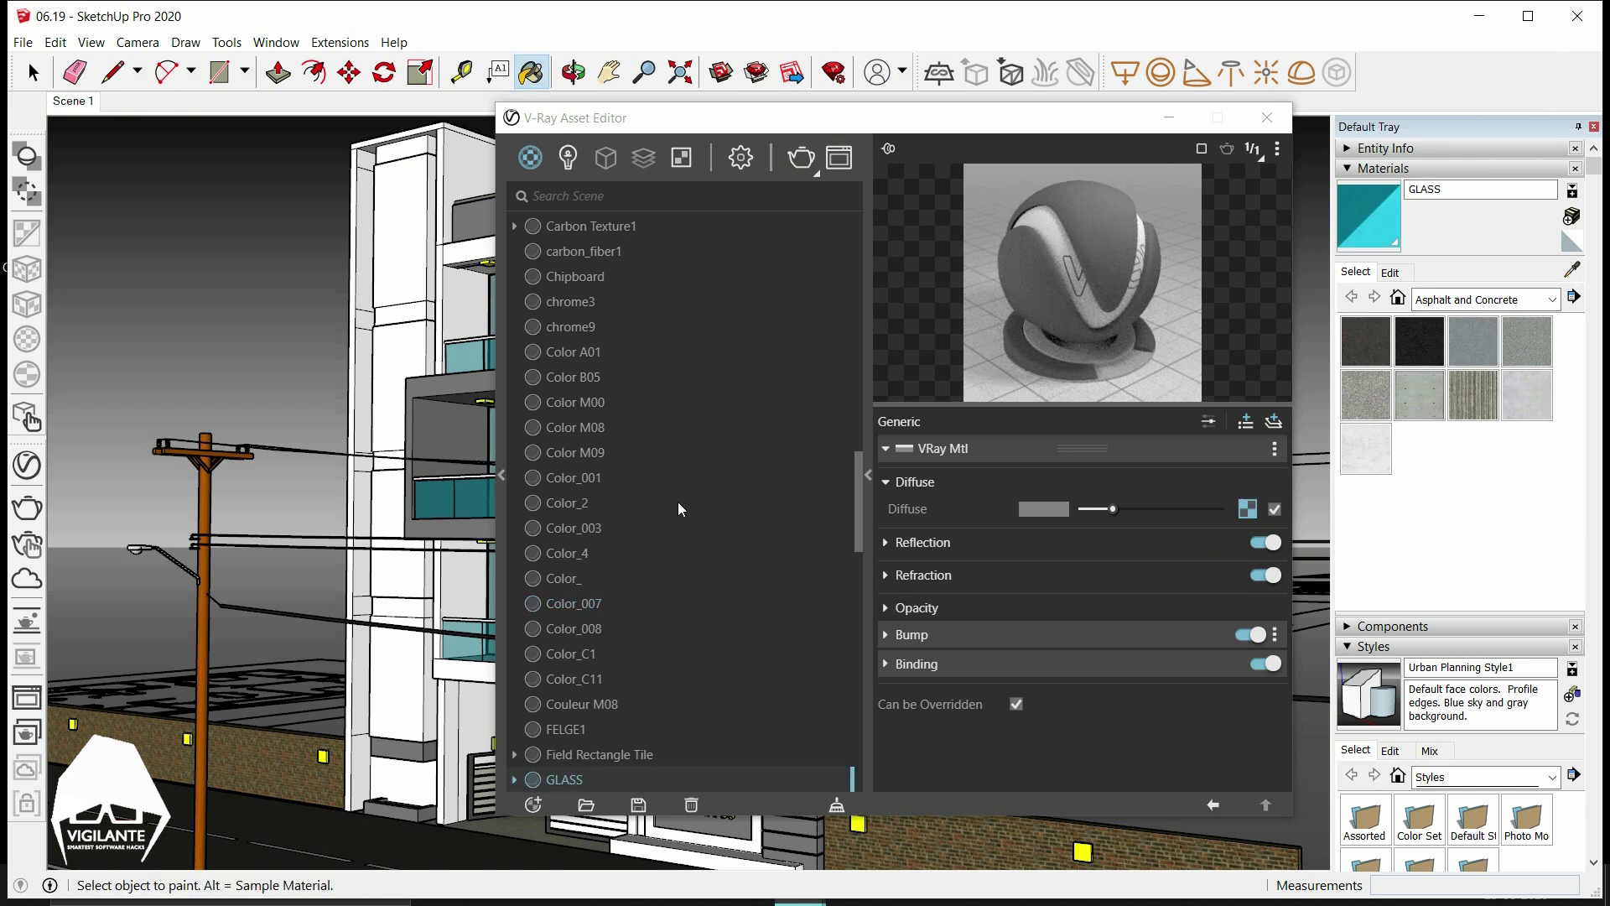
# Raise the GLASS material's Reflection Color to nearly full white.
pyautogui.click(885, 451)
pyautogui.click(886, 451)
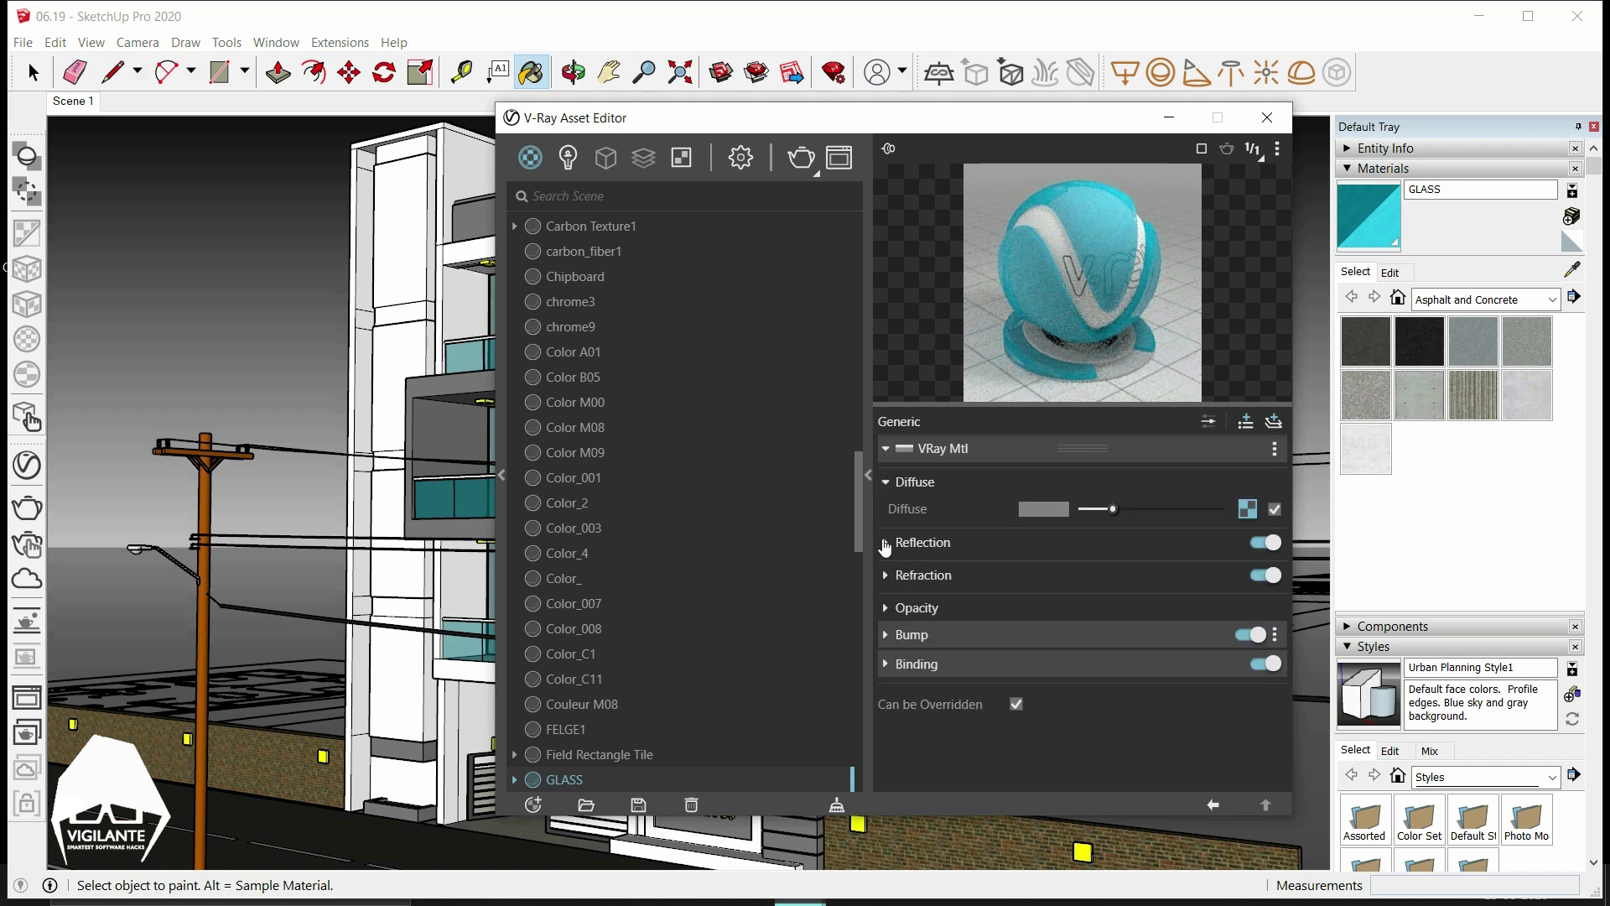
pyautogui.click(1006, 543)
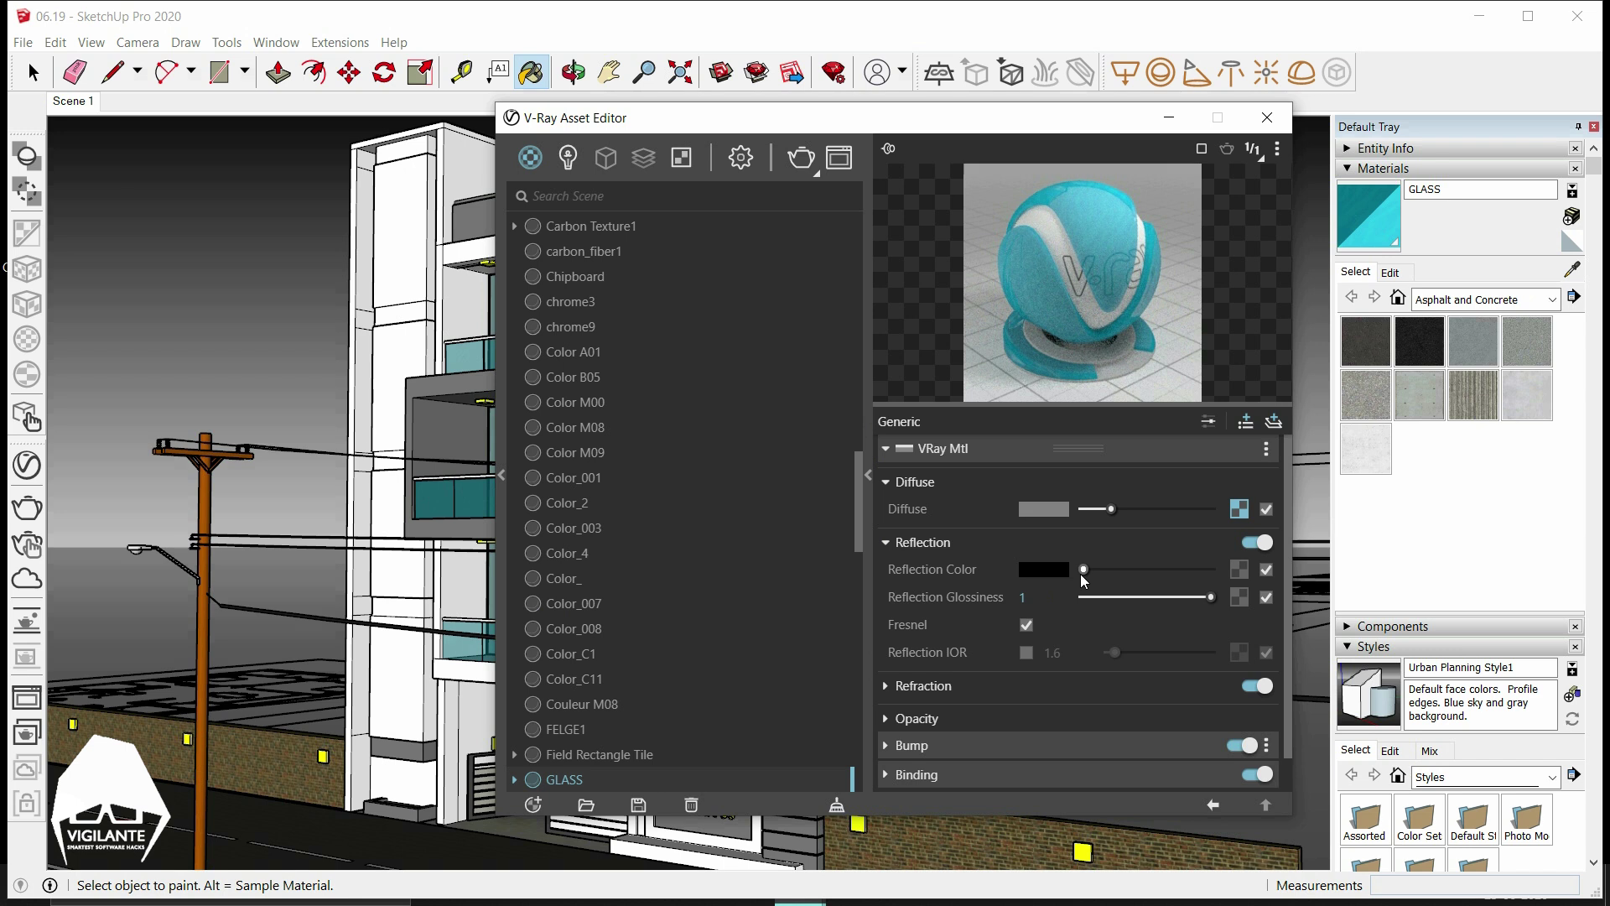
pyautogui.moveTo(1082, 575); pyautogui.dragTo(1223, 590)
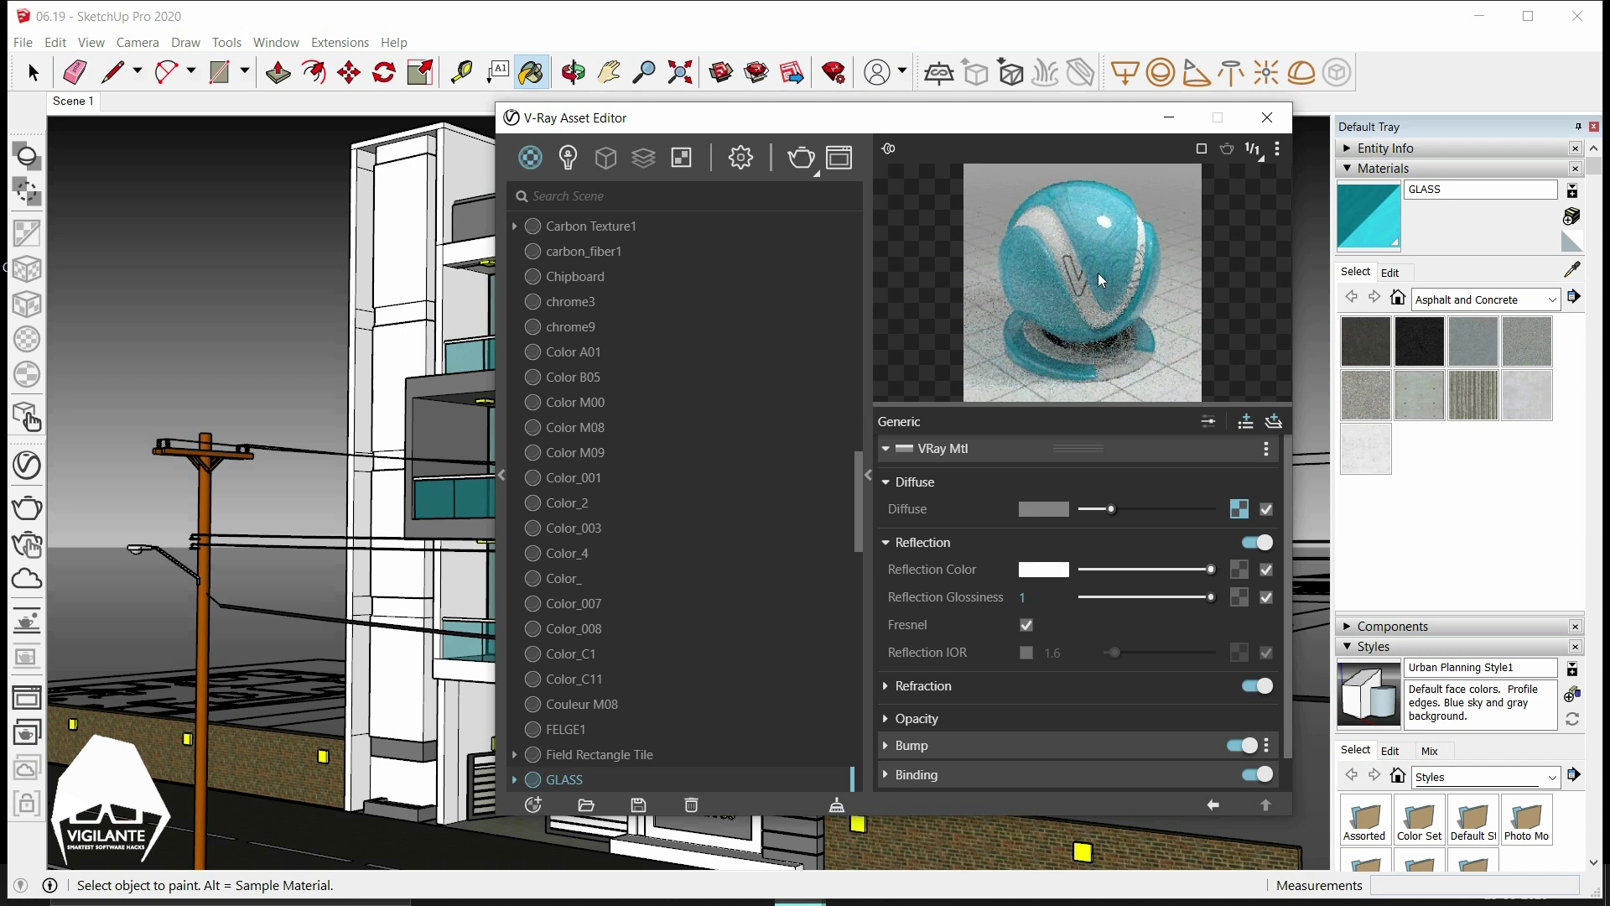
pyautogui.click(1207, 594)
pyautogui.moveTo(1211, 570); pyautogui.dragTo(1204, 570)
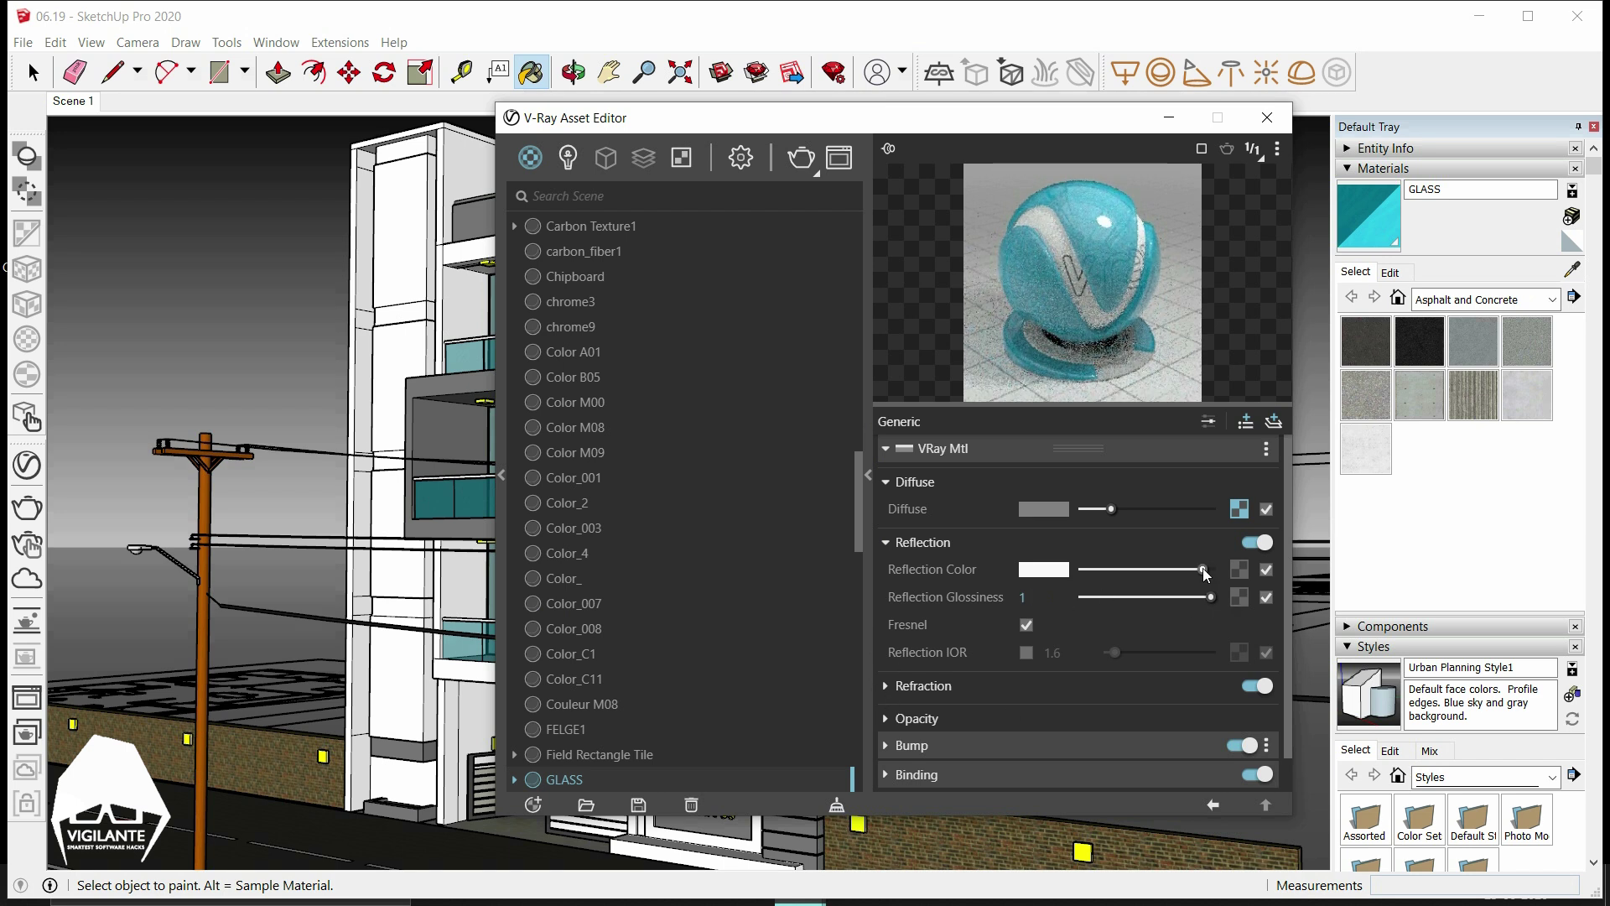
pyautogui.click(886, 542)
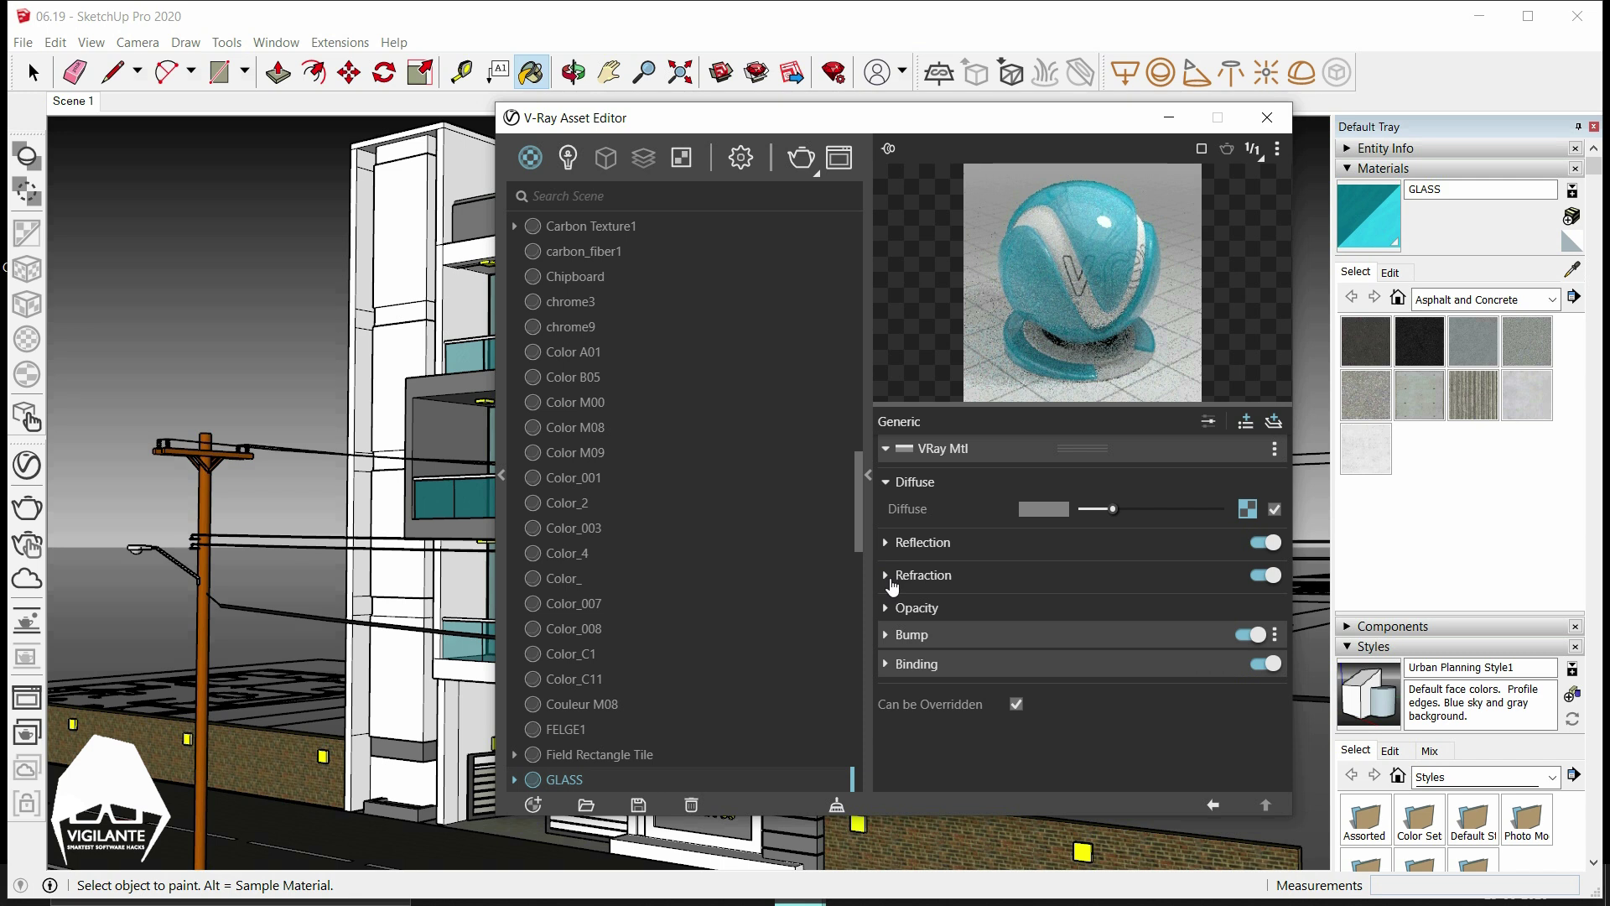
# Set the GLASS material's Refraction Color to light gray and its Fog Multiplier to 1.466.
pyautogui.click(887, 576)
pyautogui.moveTo(1157, 601); pyautogui.dragTo(1169, 601)
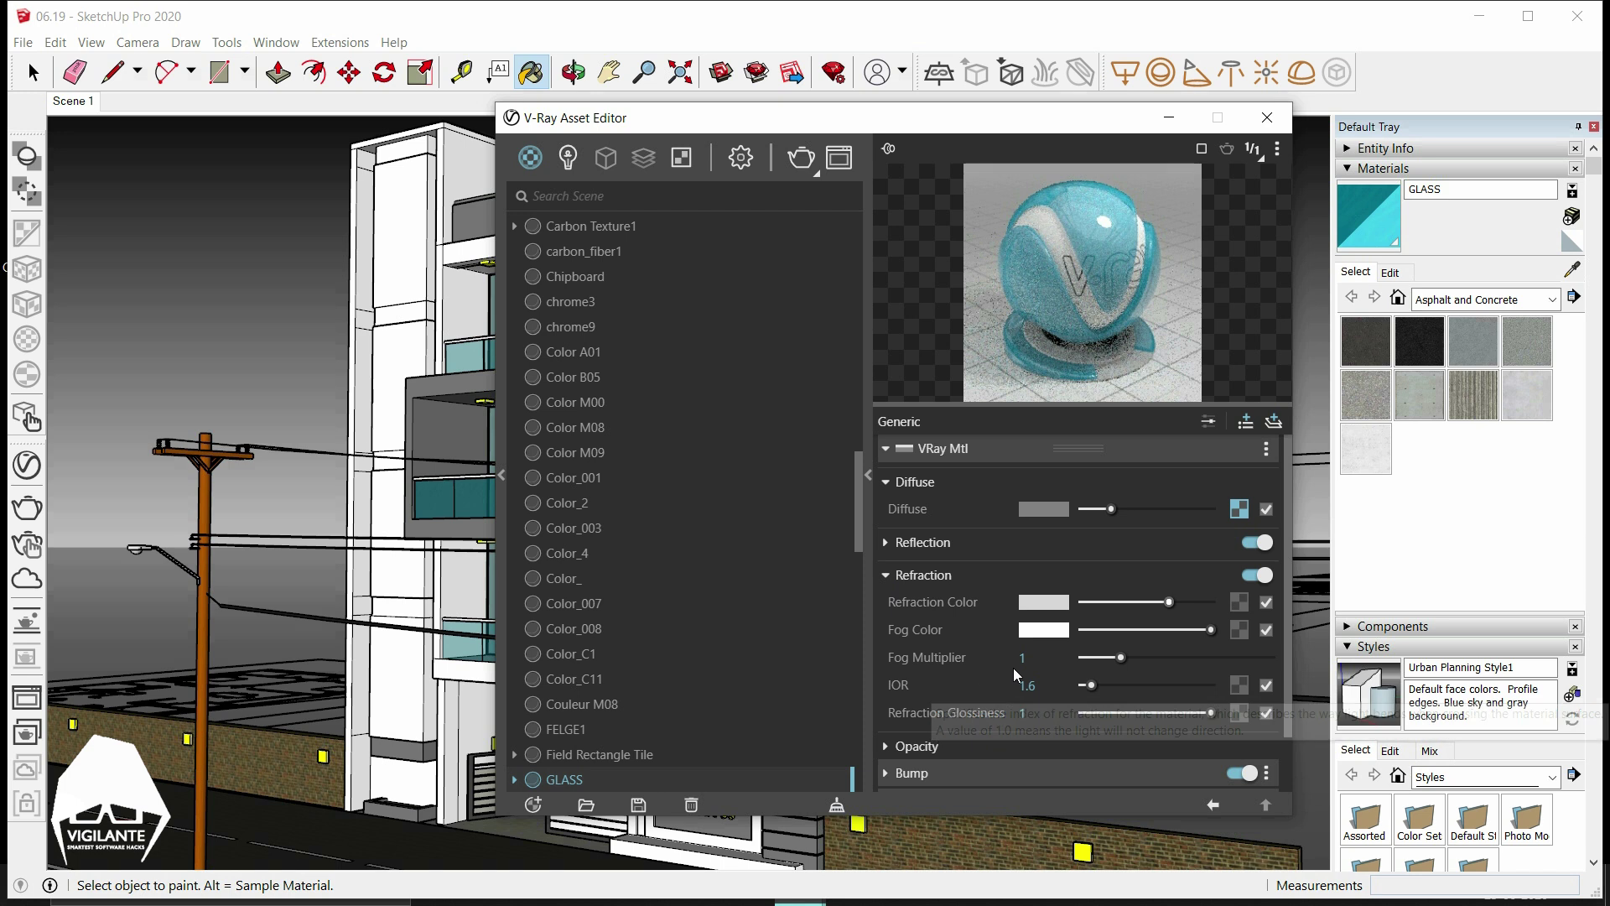
pyautogui.moveTo(1122, 656); pyautogui.dragTo(1138, 656)
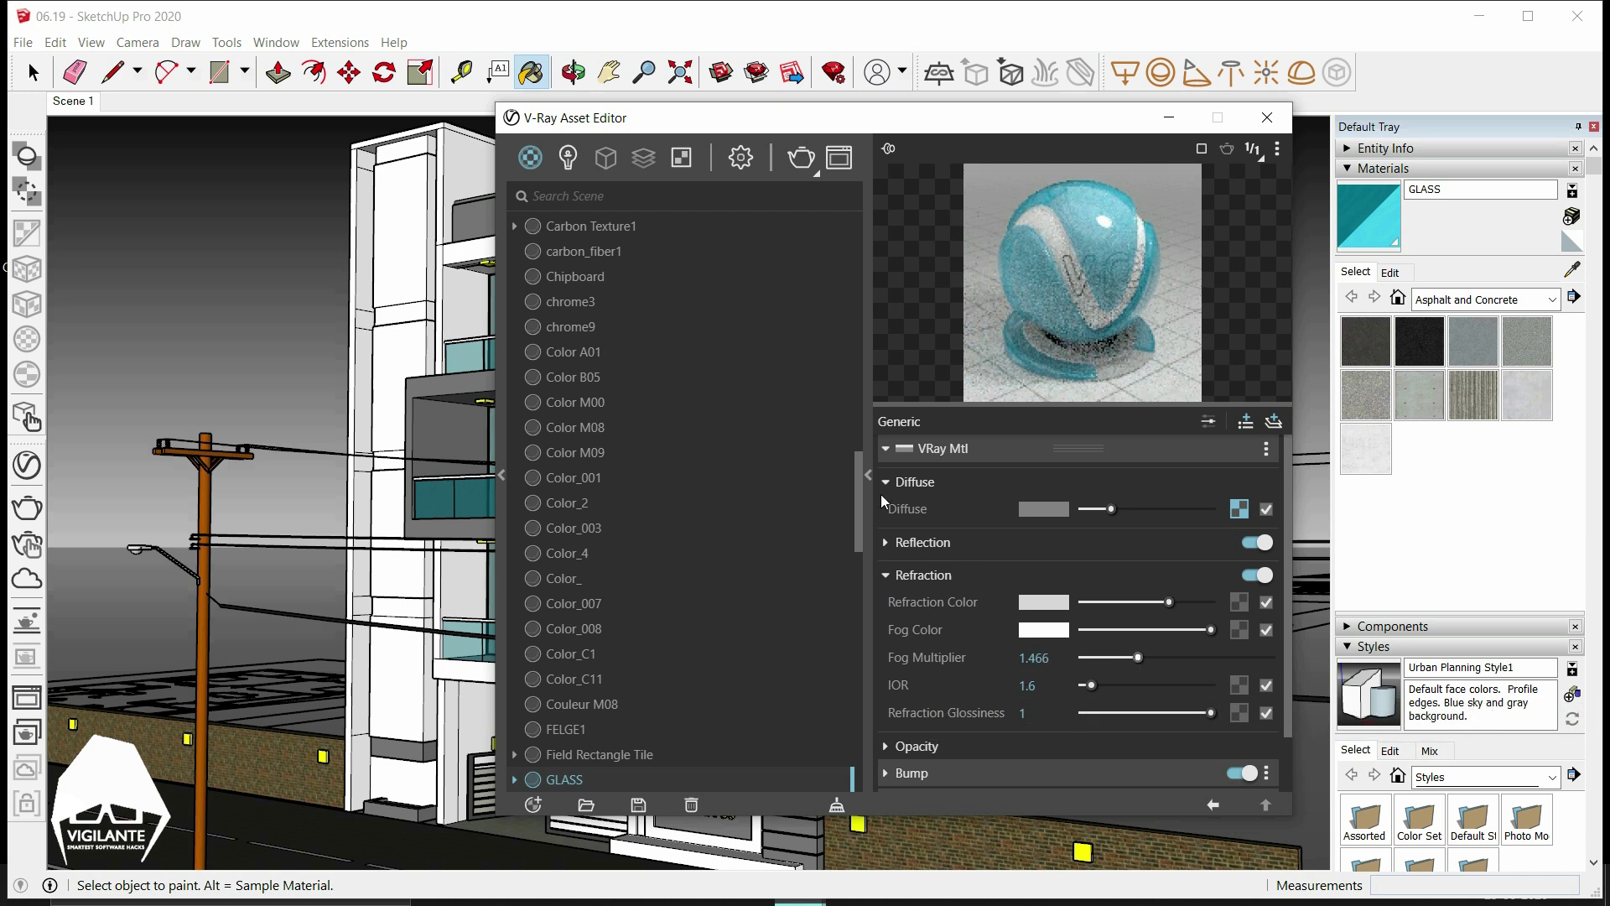
pyautogui.click(894, 574)
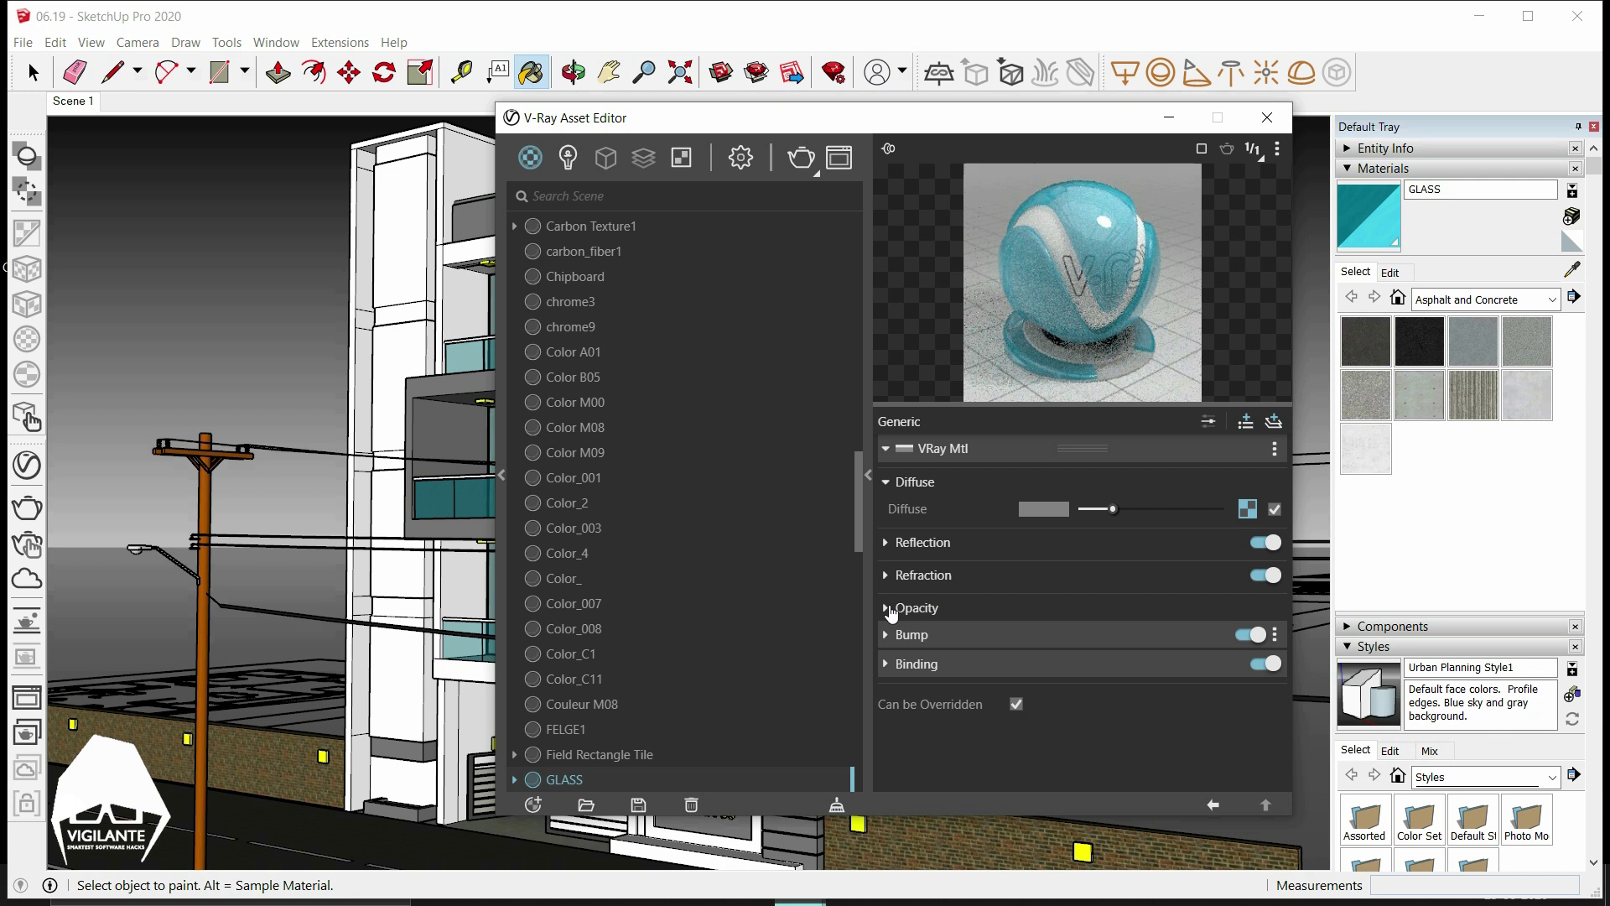
# Set the GLASS material's opacity to 0.59.
pyautogui.click(892, 610)
pyautogui.moveTo(1218, 638); pyautogui.dragTo(1149, 643)
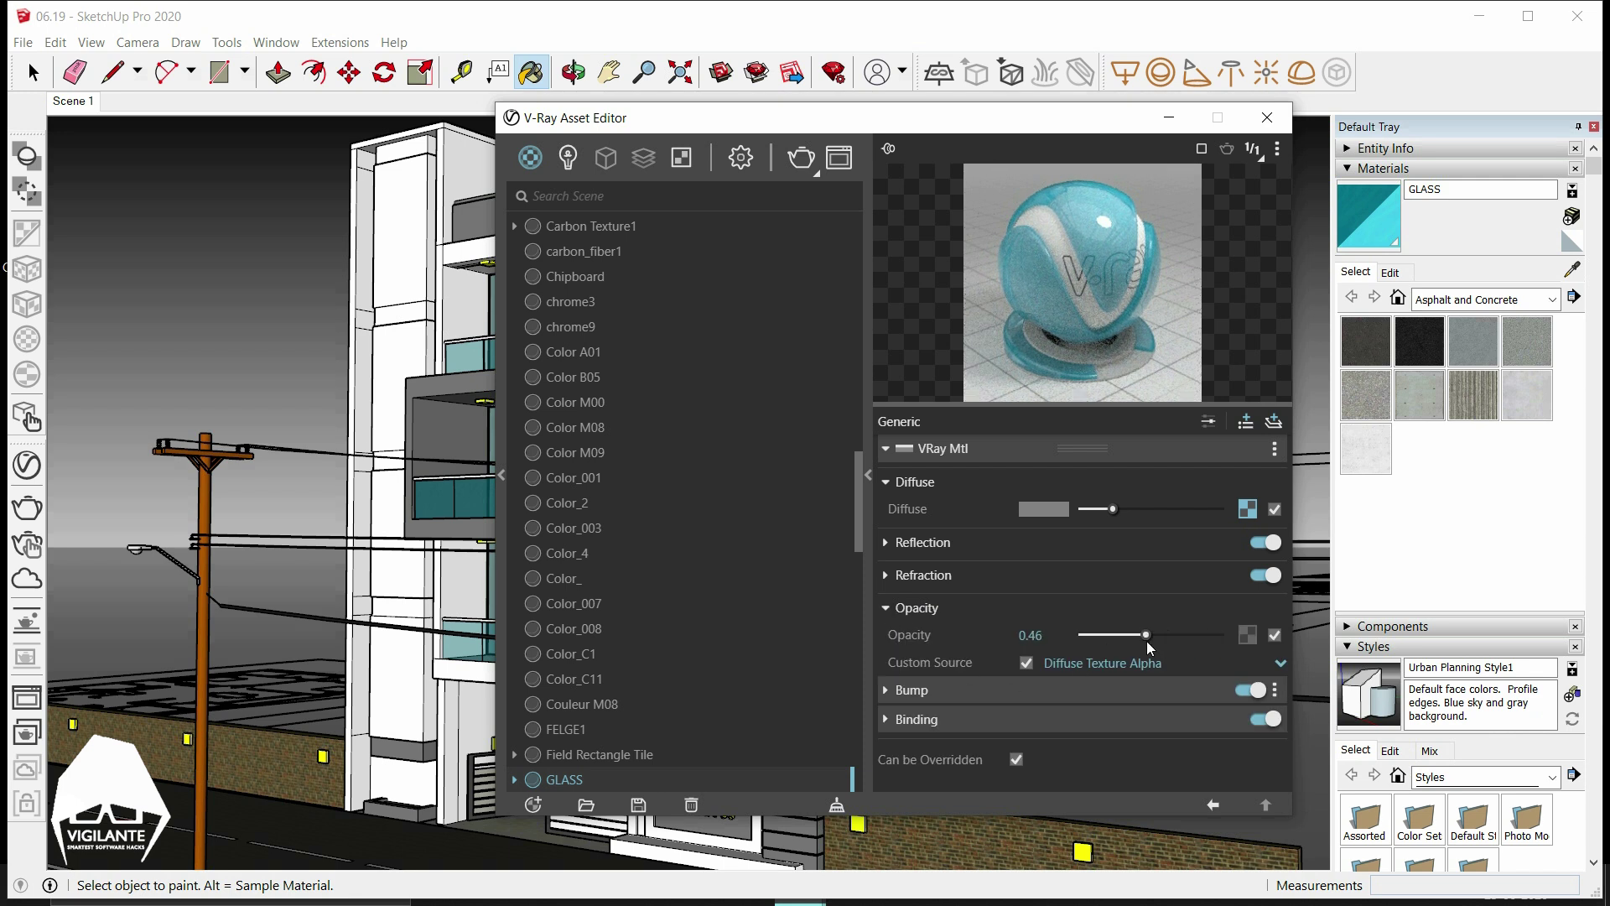
pyautogui.moveTo(1142, 634)
pyautogui.mouseDown()
pyautogui.moveTo(1077, 649)
pyautogui.moveTo(1154, 635)
pyautogui.mouseUp()
# Set the GLASS material's bump map amount to 0.93.
pyautogui.click(884, 690)
pyautogui.scroll(-1, 964, 681)
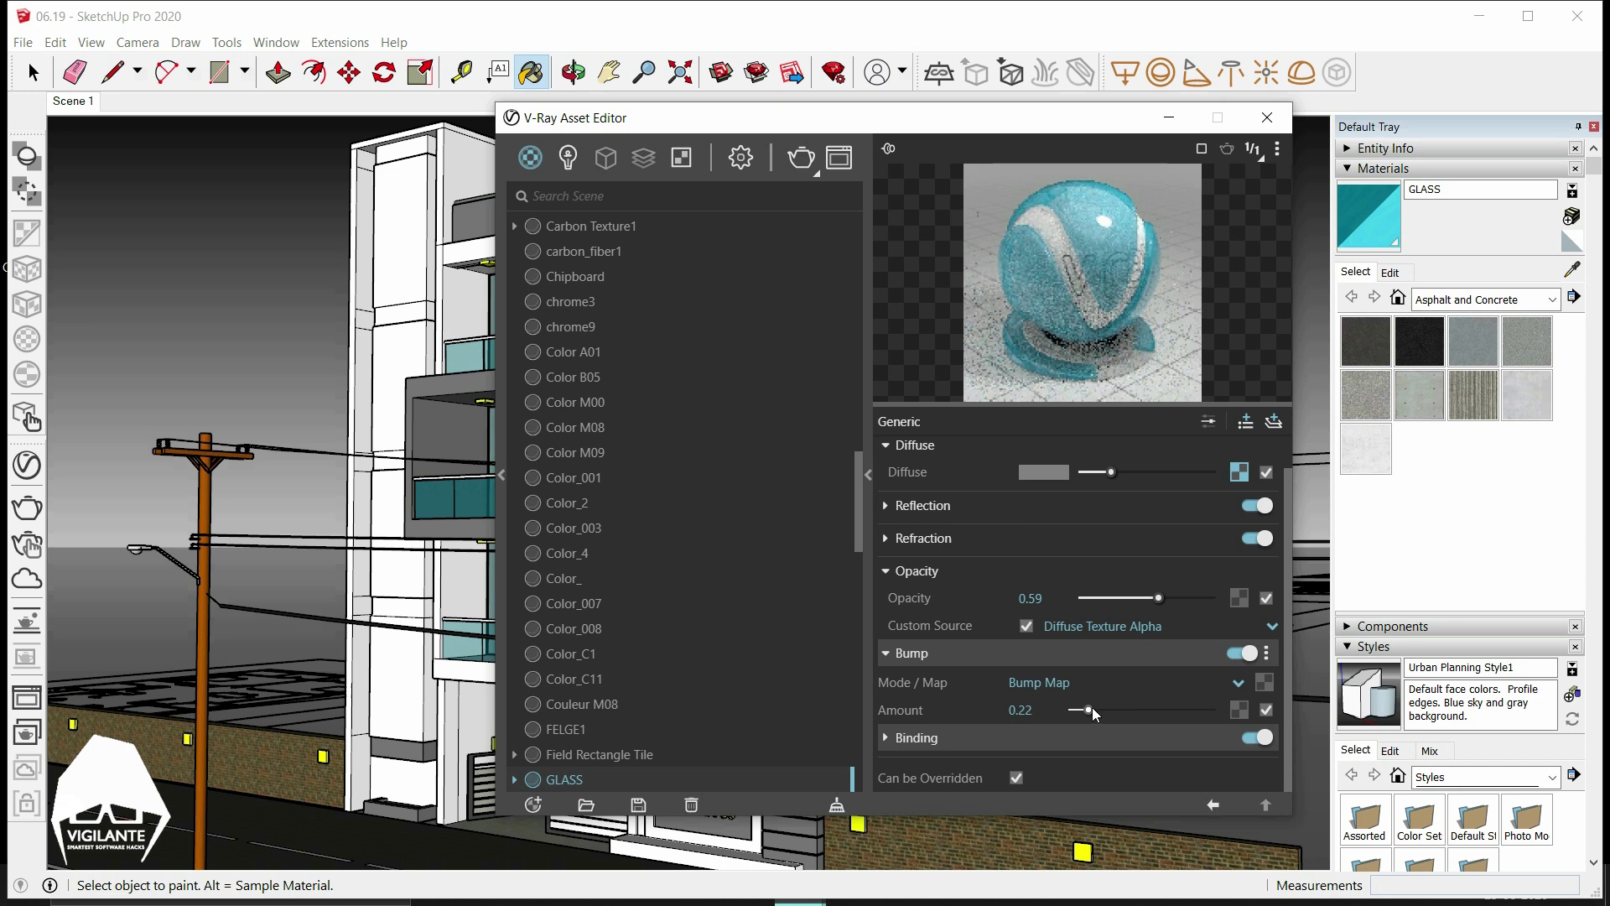
pyautogui.moveTo(1092, 707); pyautogui.dragTo(1137, 712)
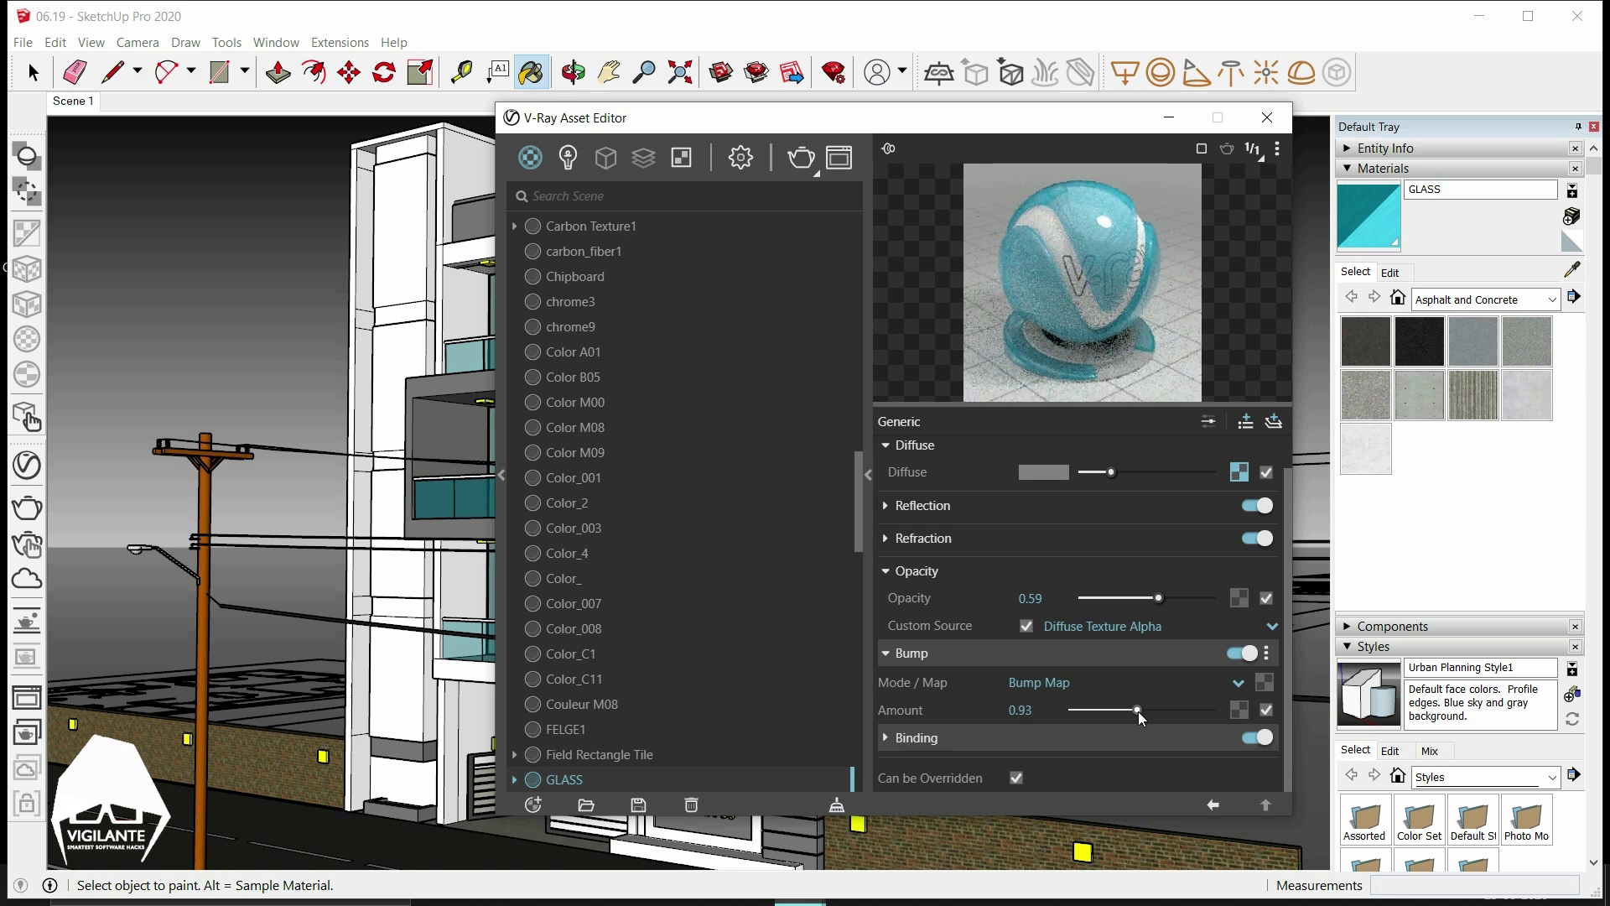
pyautogui.click(885, 655)
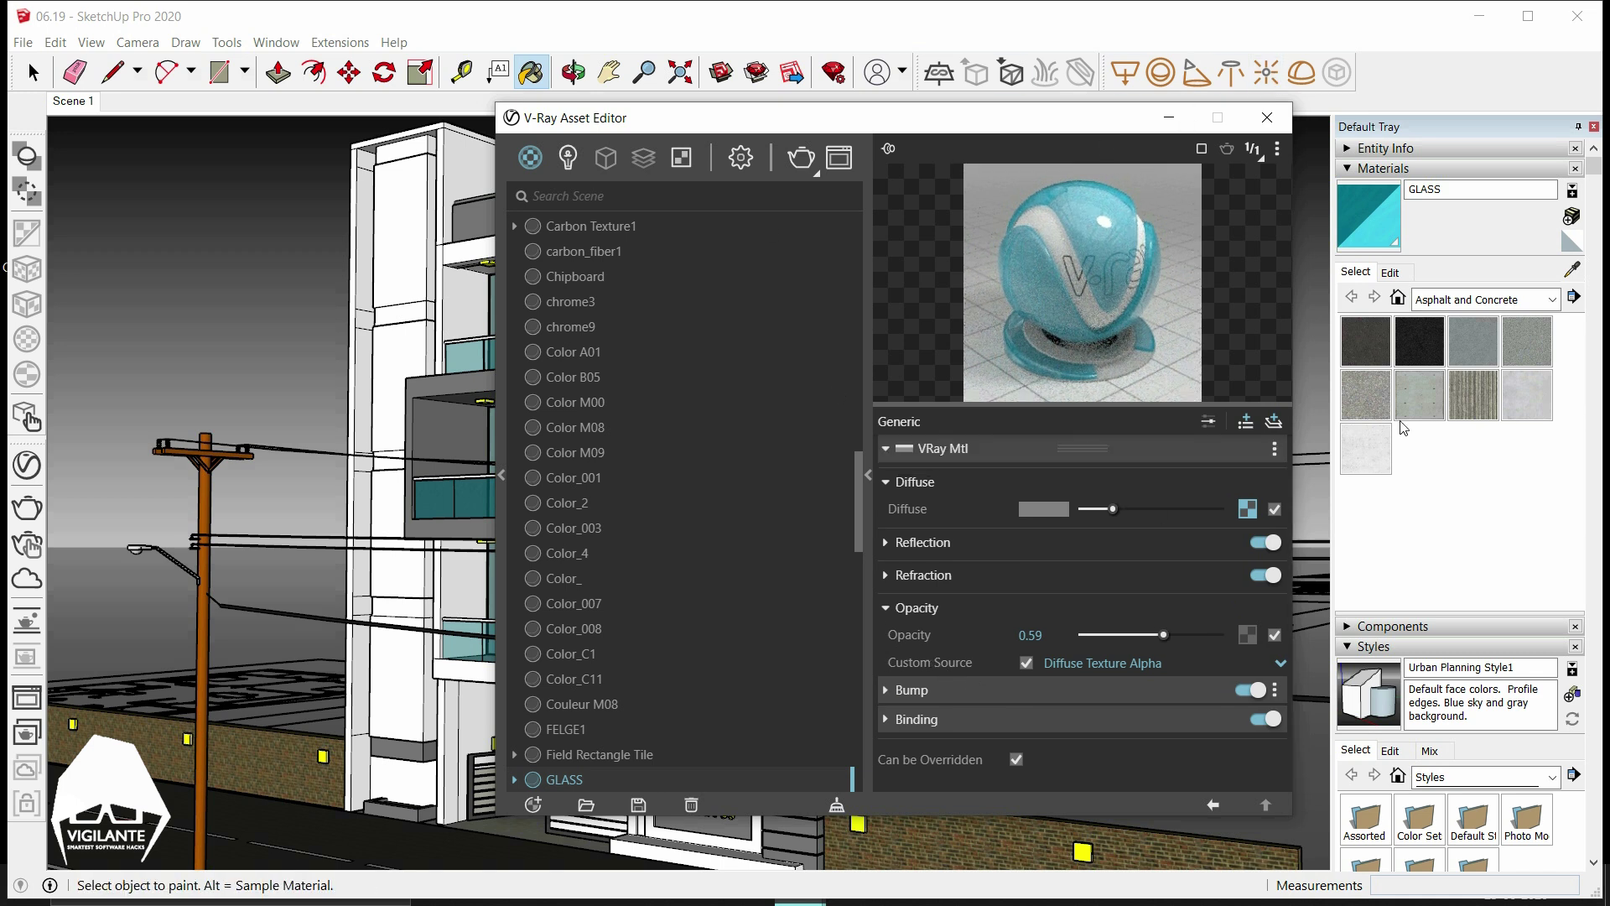
# Sample the Default wall material and the Color_007 material, and turn Color_007 white across the building.
pyautogui.click(1571, 270)
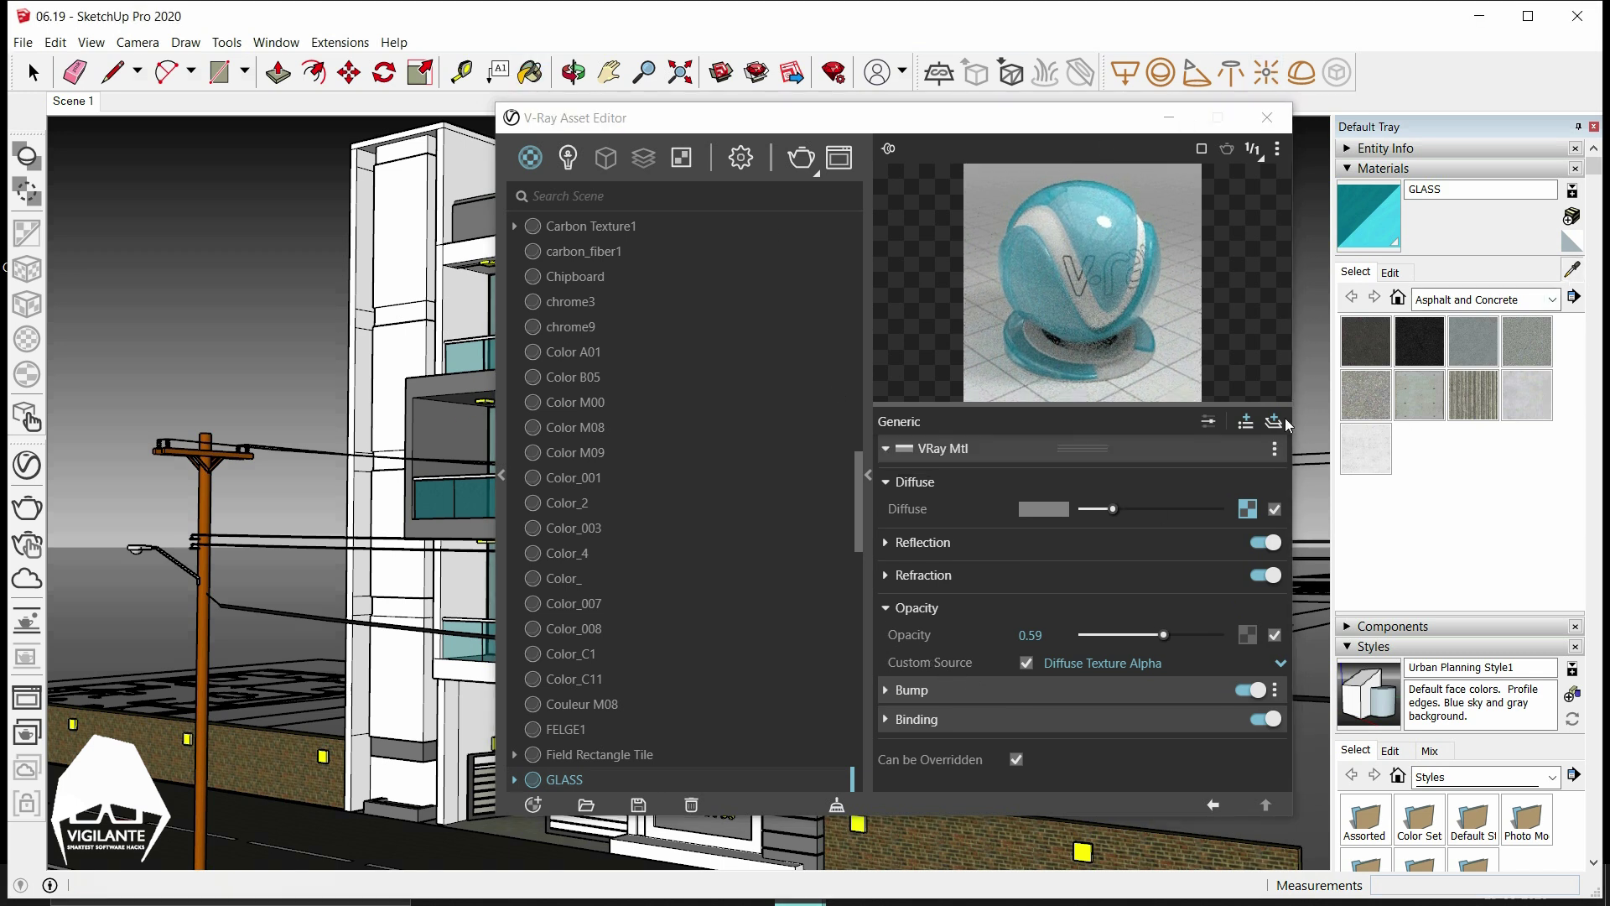
pyautogui.click(409, 348)
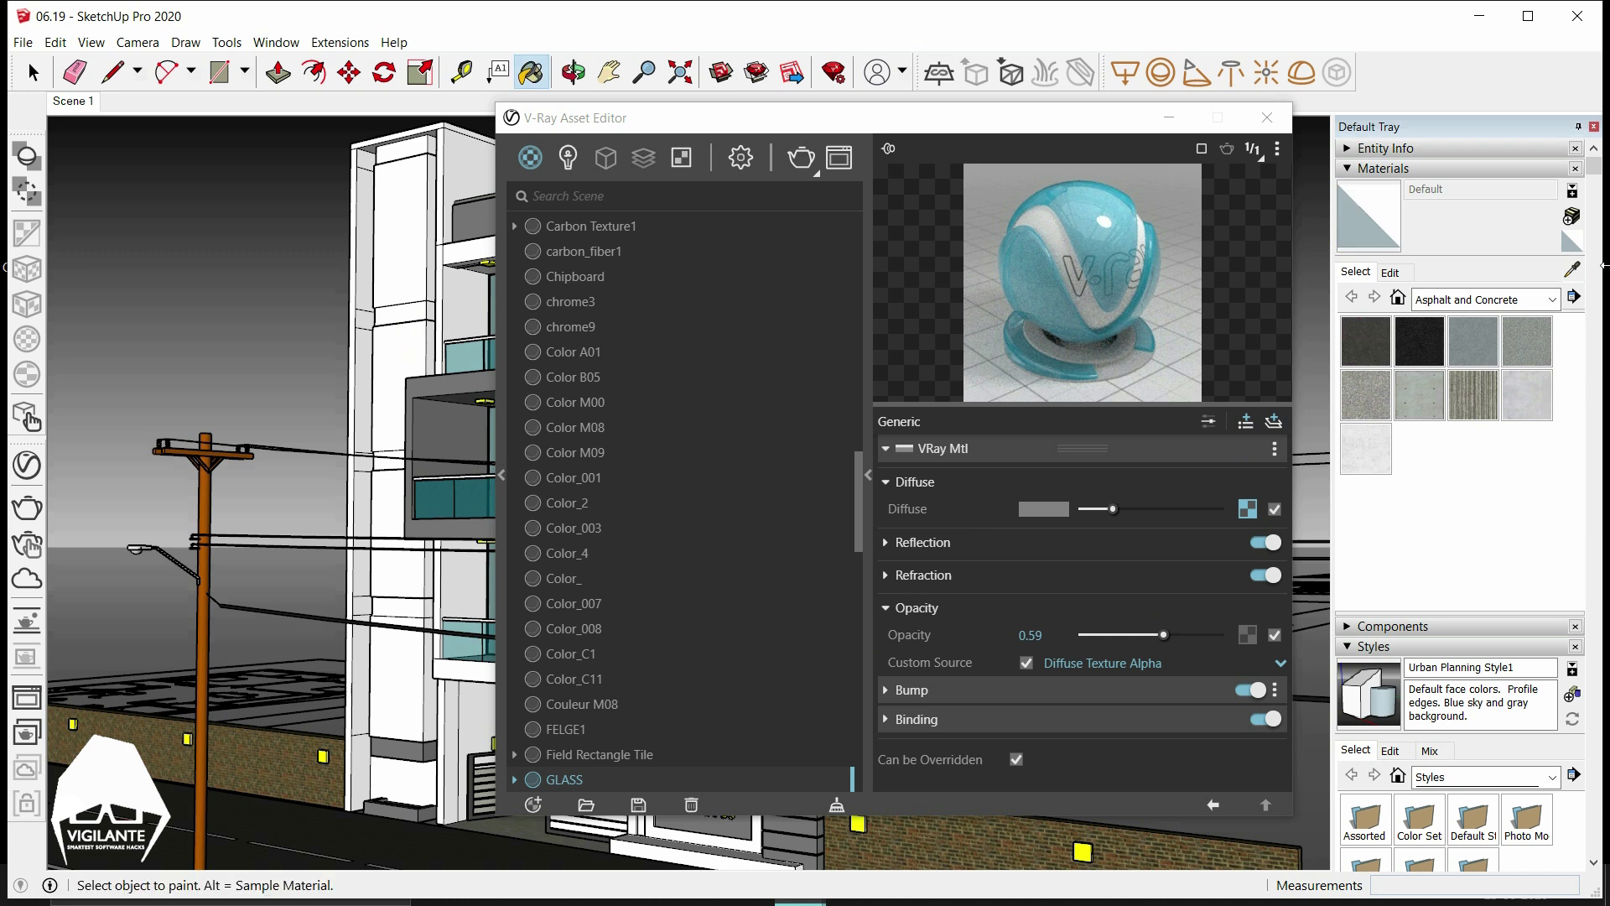
pyautogui.click(1572, 269)
pyautogui.click(686, 524)
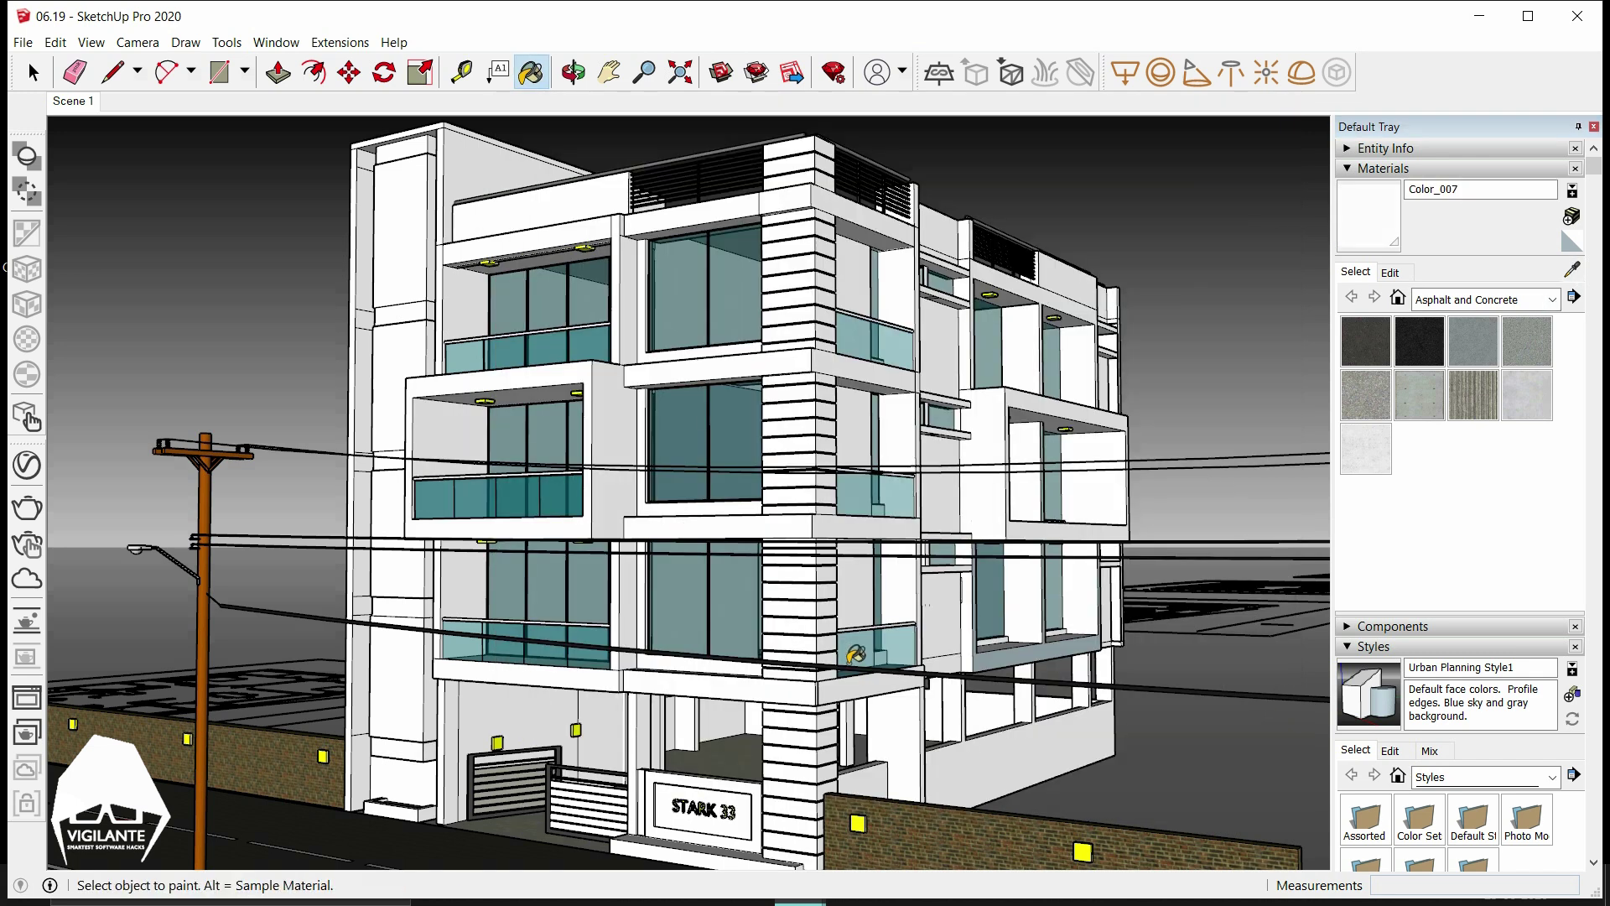
# Change the V-Ray diffuse color of the Color_007 wall material from white to dark gray.
pyautogui.click(1572, 270)
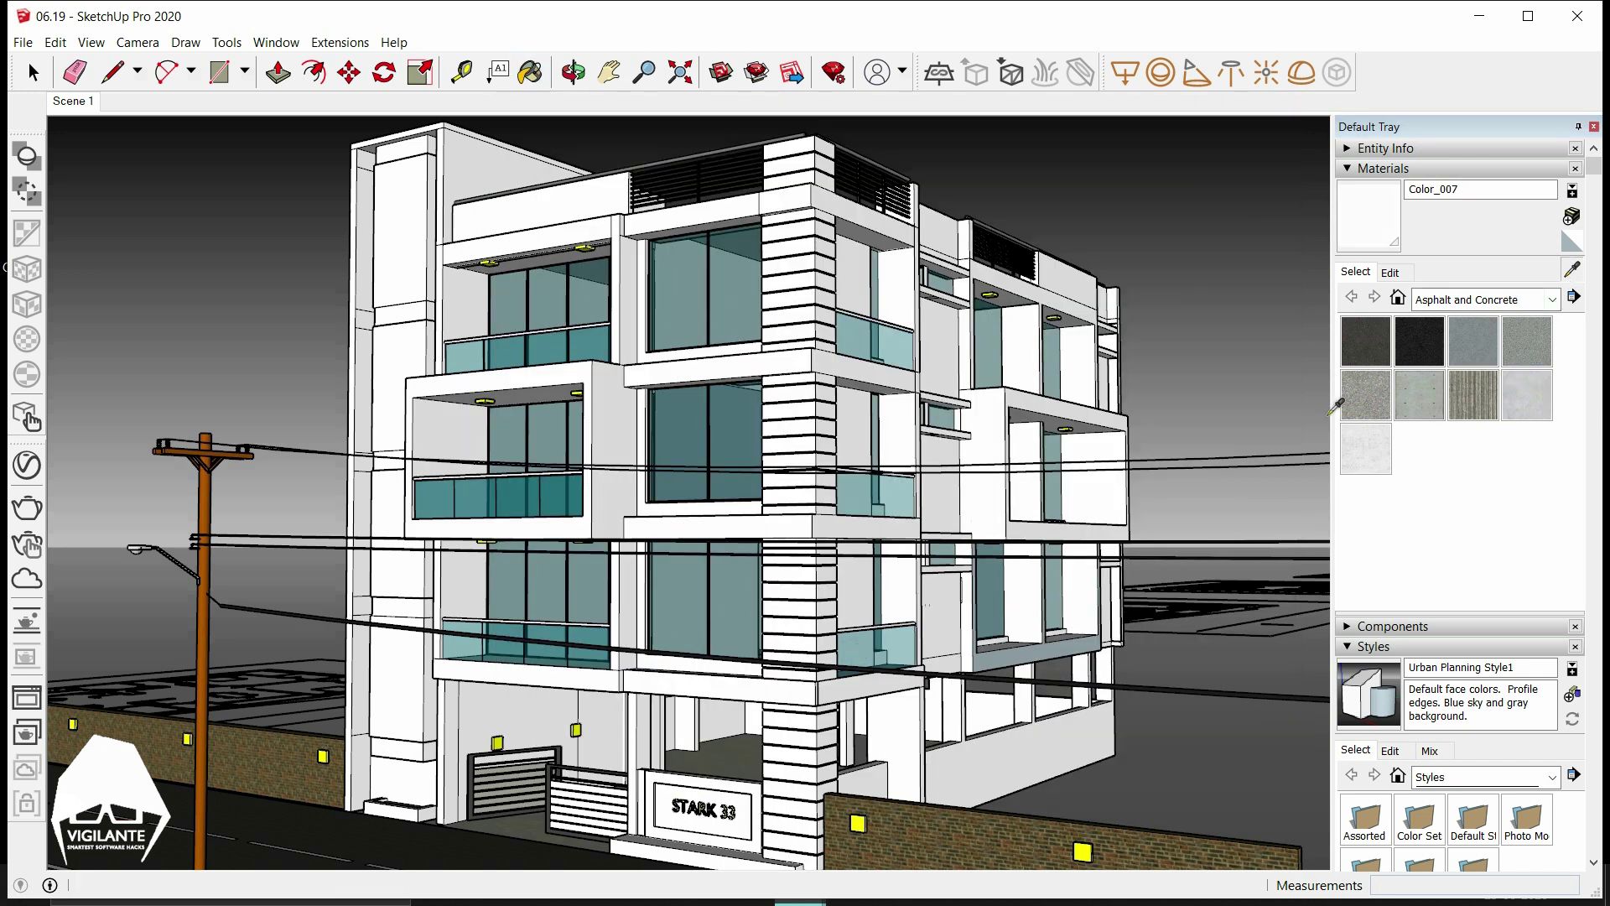
pyautogui.click(26, 464)
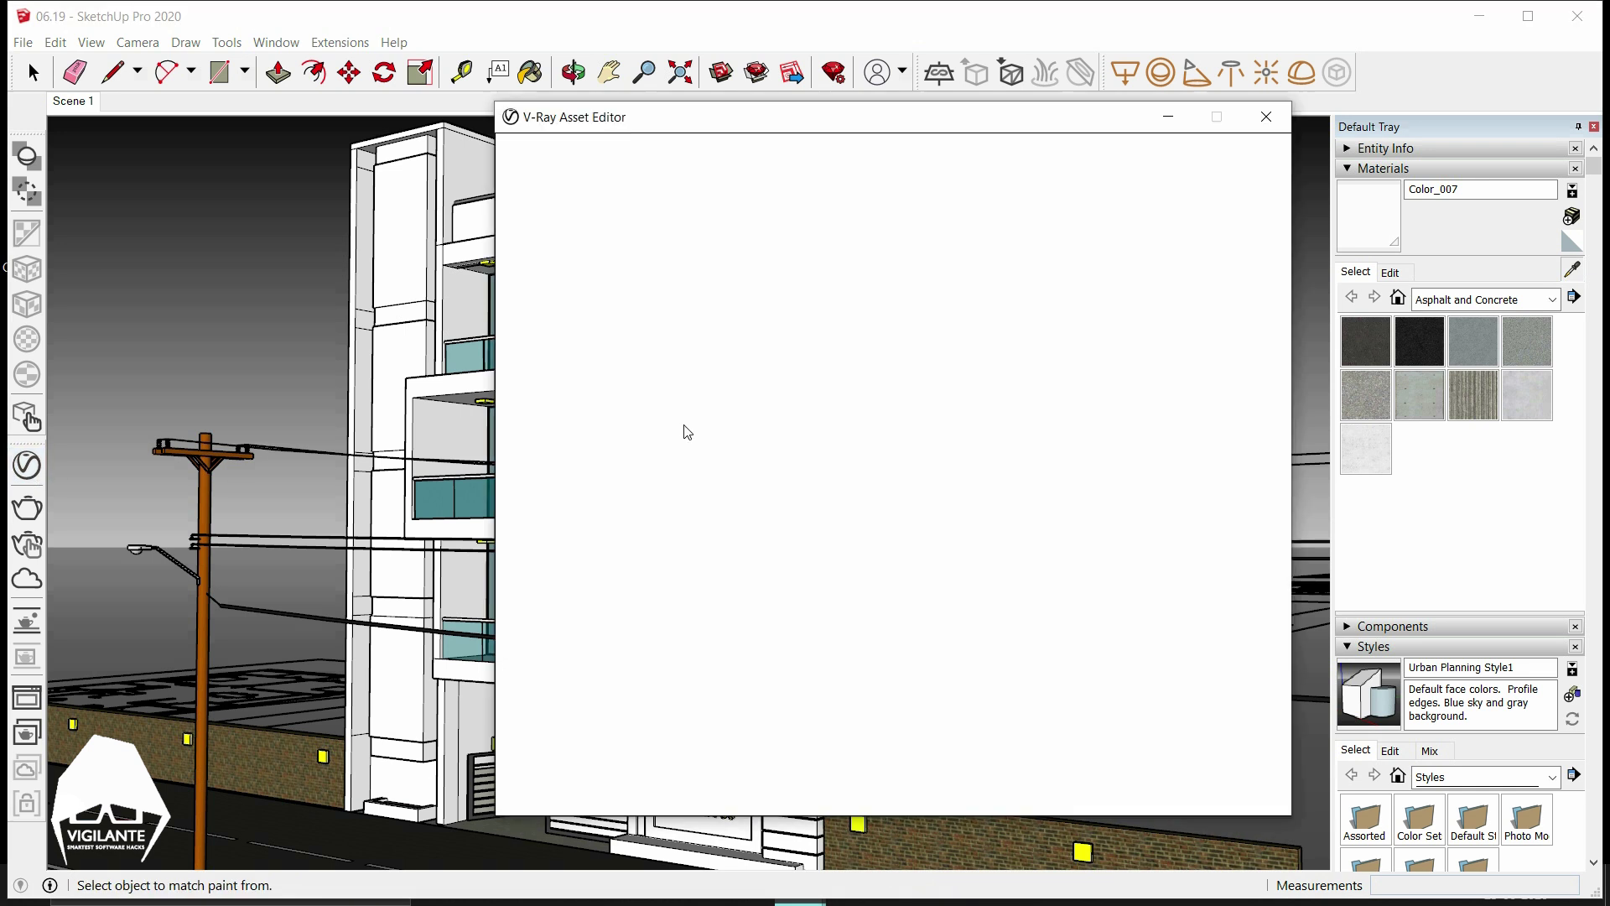
pyautogui.moveTo(839, 116); pyautogui.dragTo(311, 196)
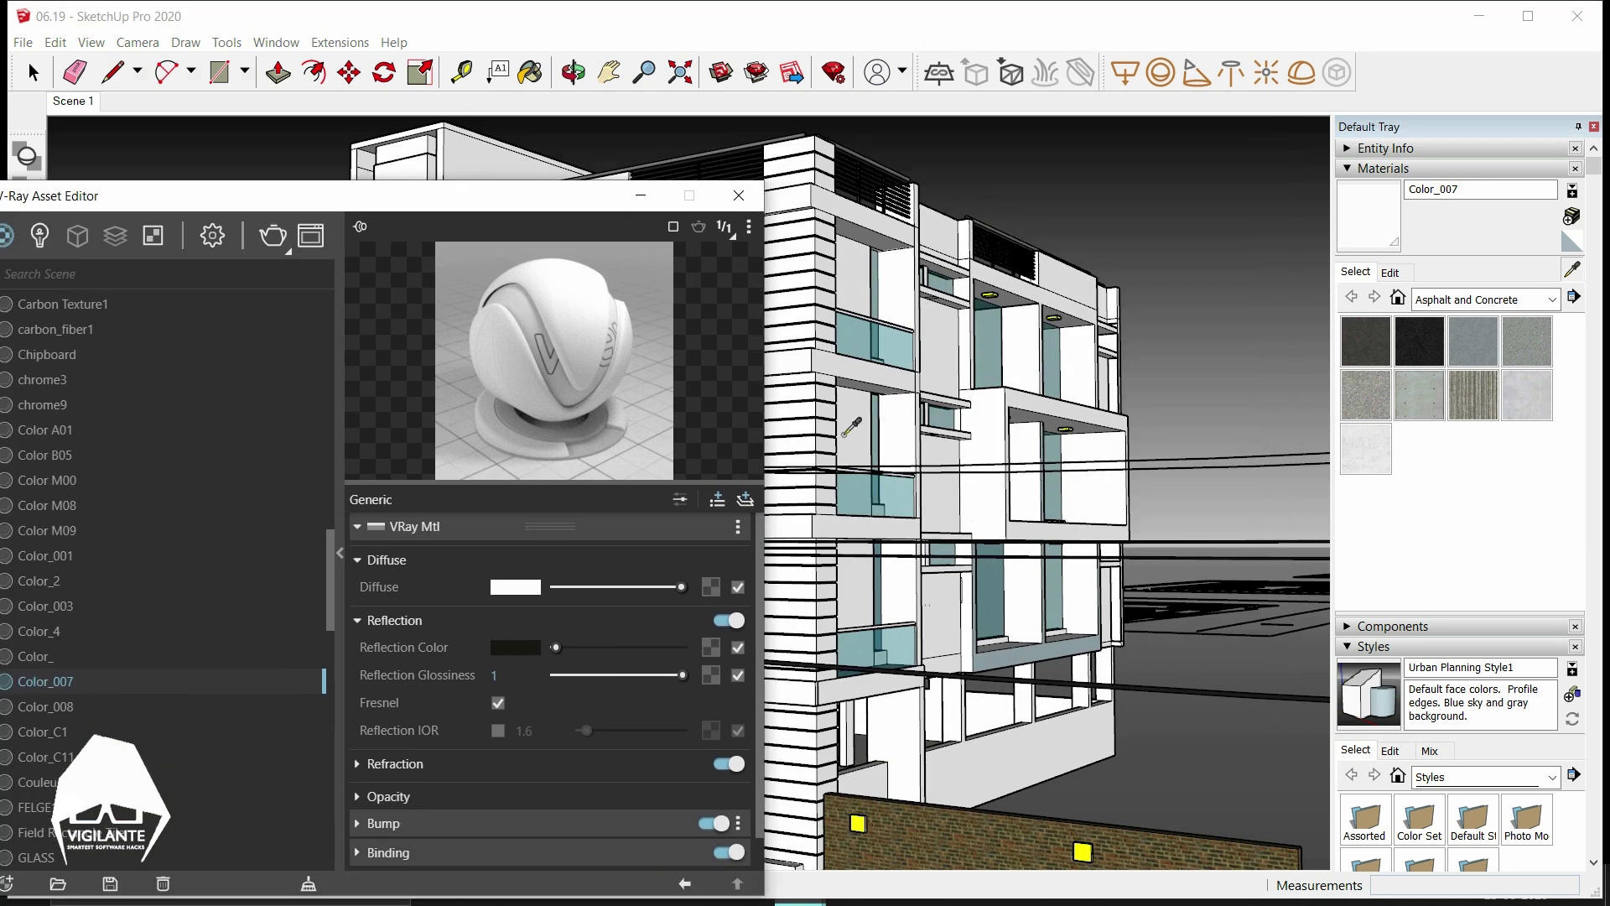
pyautogui.click(1012, 653)
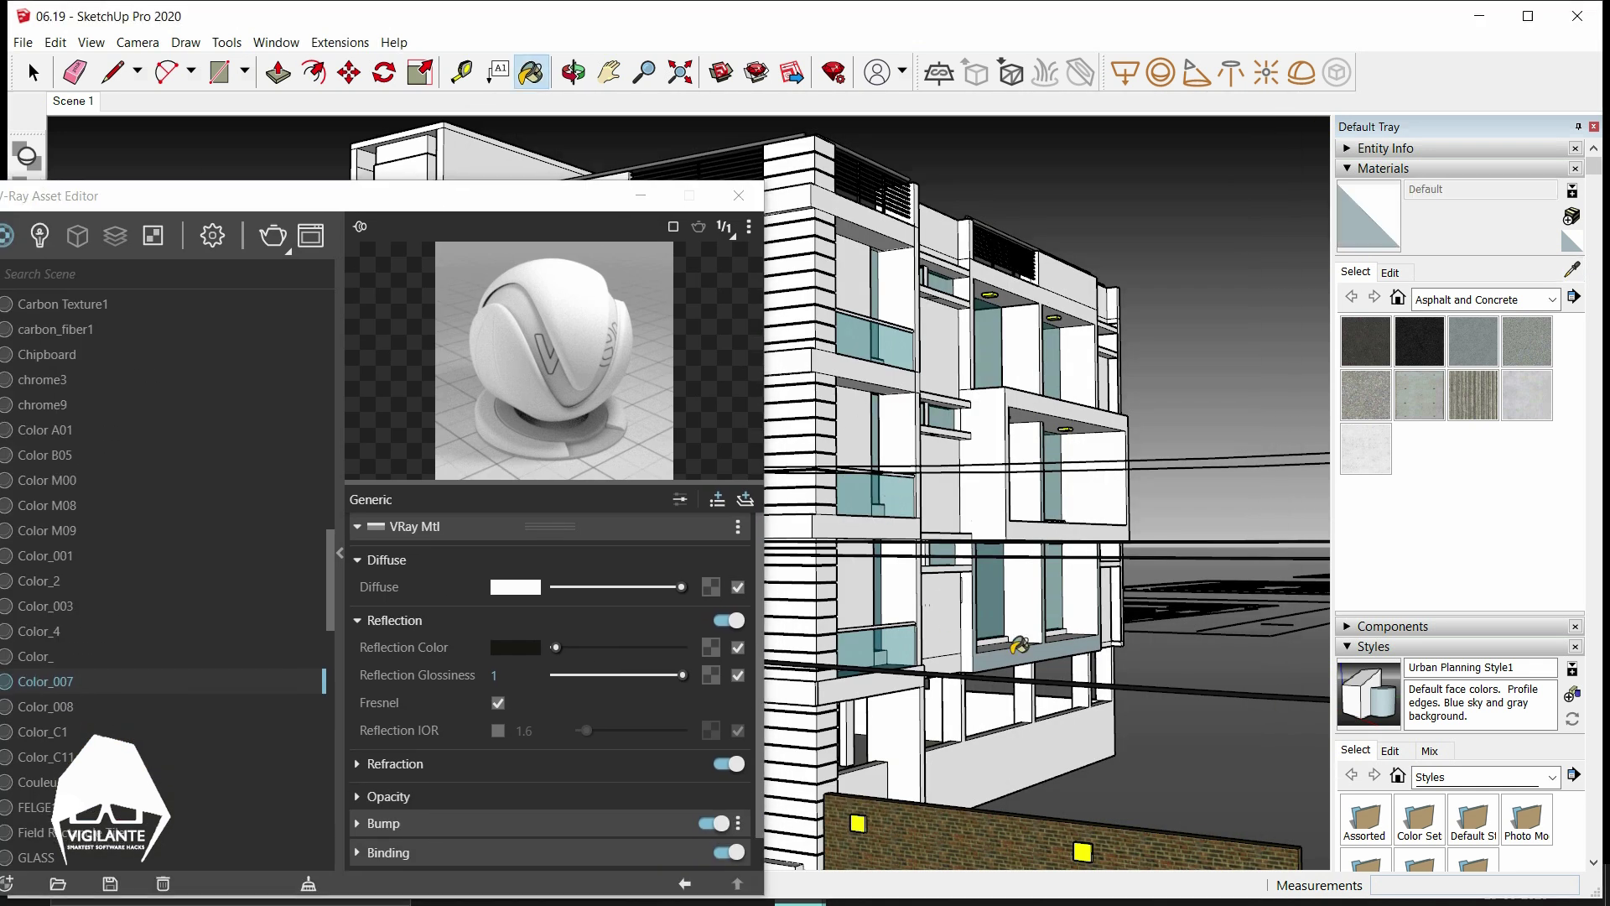
pyautogui.moveTo(581, 213); pyautogui.dragTo(1182, 128)
pyautogui.click(1120, 507)
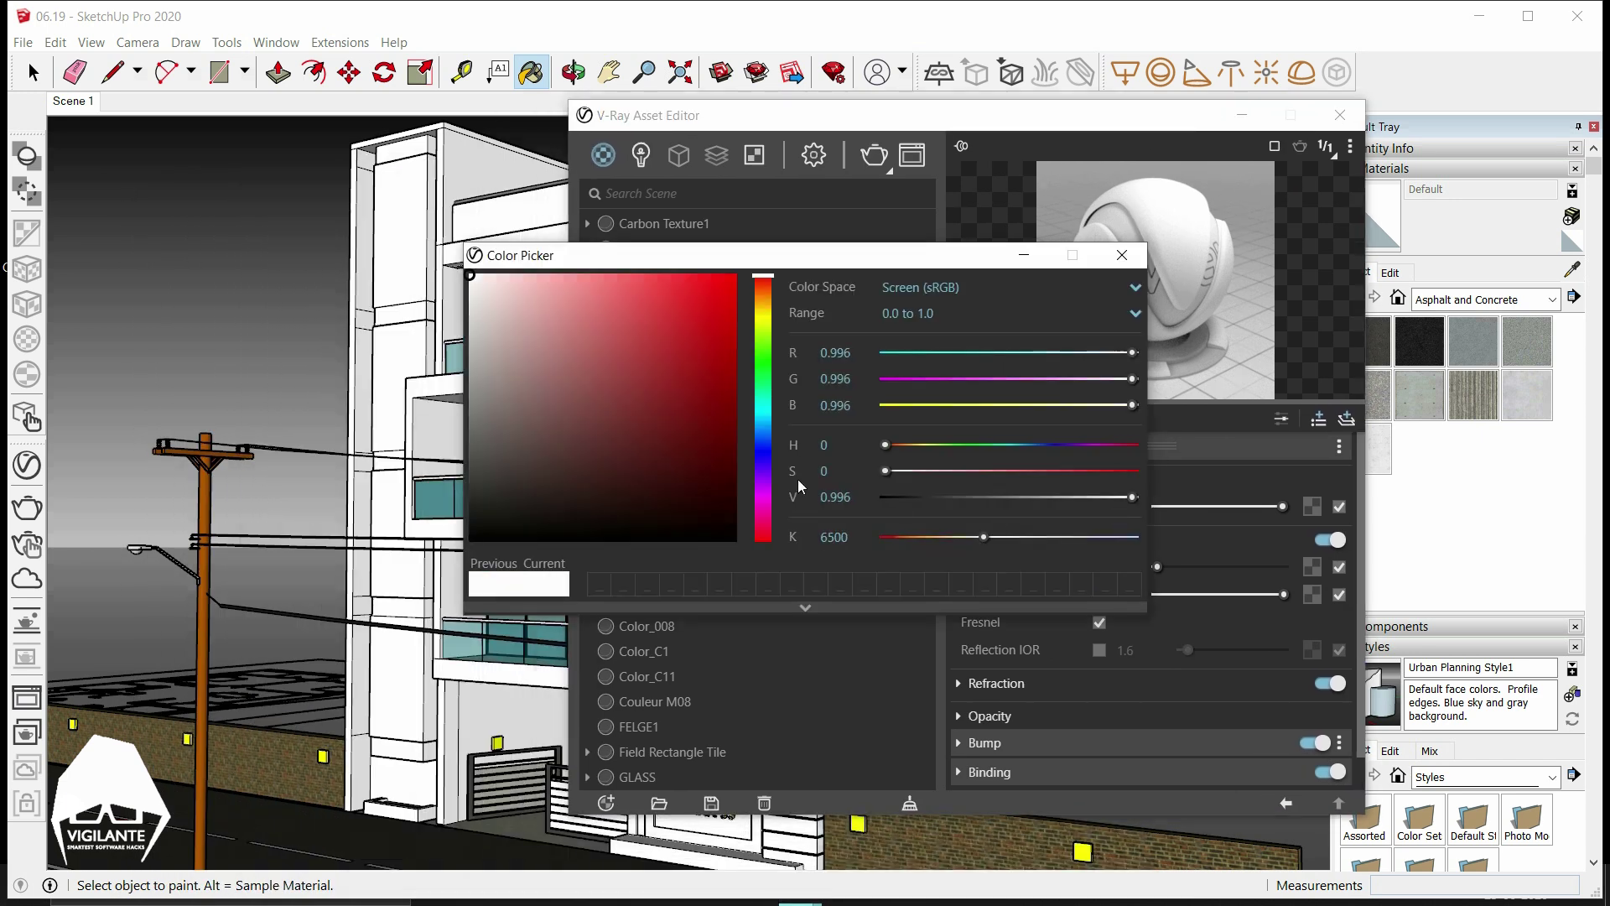
pyautogui.moveTo(564, 482)
pyautogui.mouseDown()
pyautogui.moveTo(463, 357)
pyautogui.moveTo(475, 440)
pyautogui.moveTo(472, 416)
pyautogui.mouseUp()
pyautogui.click(1122, 255)
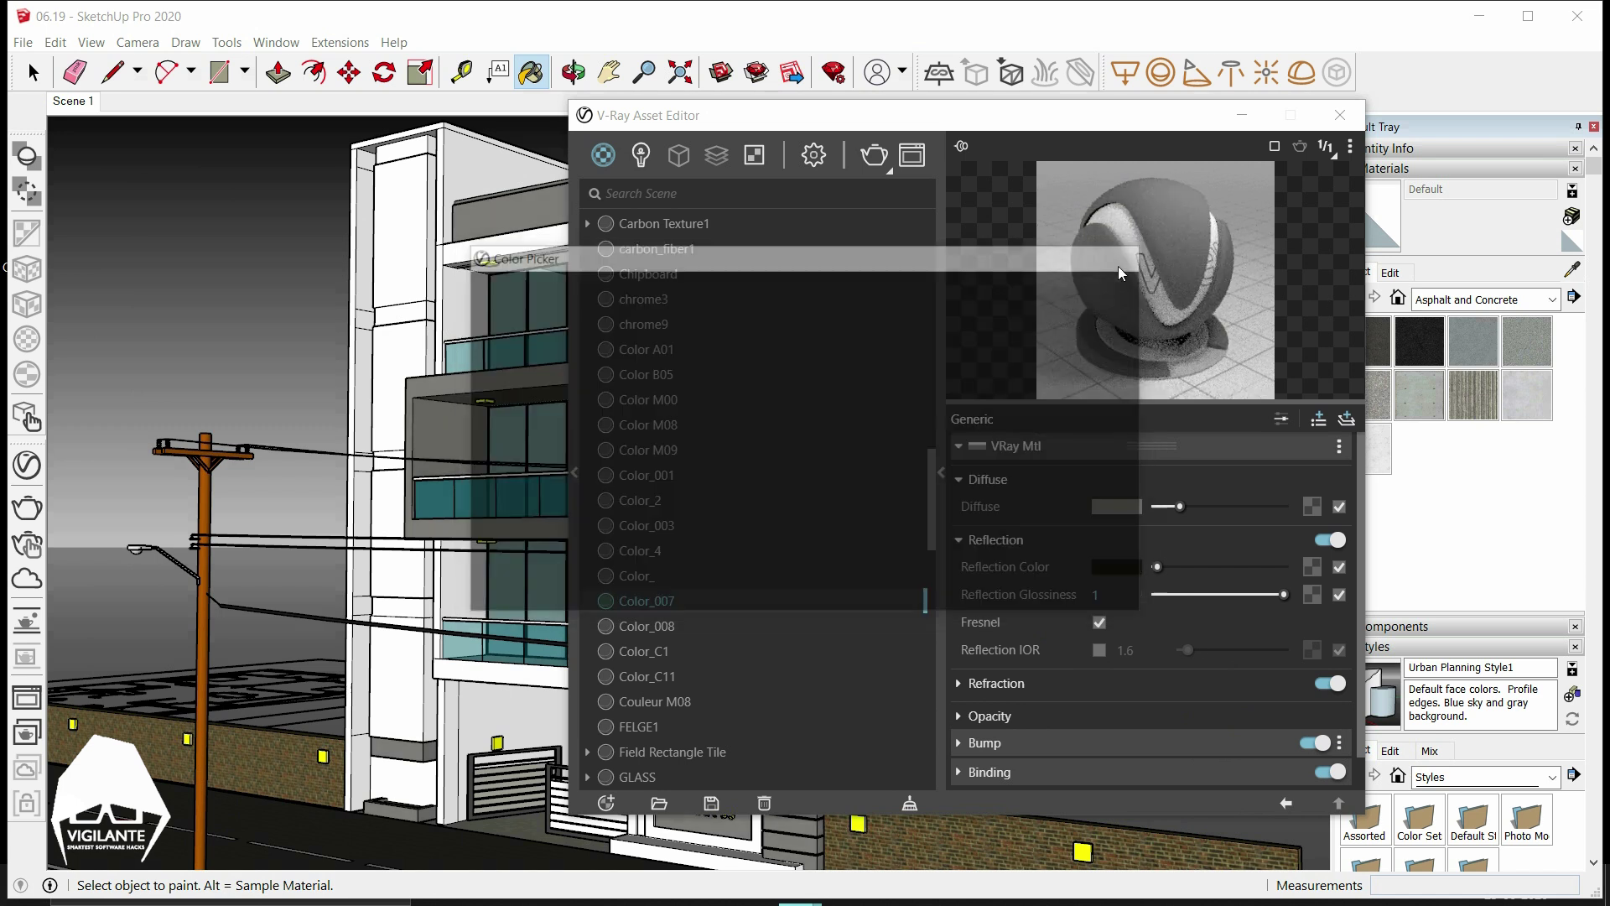
# Start a V-Ray render of the building and place the frame buffer clear of the materials list.
pyautogui.click(1242, 114)
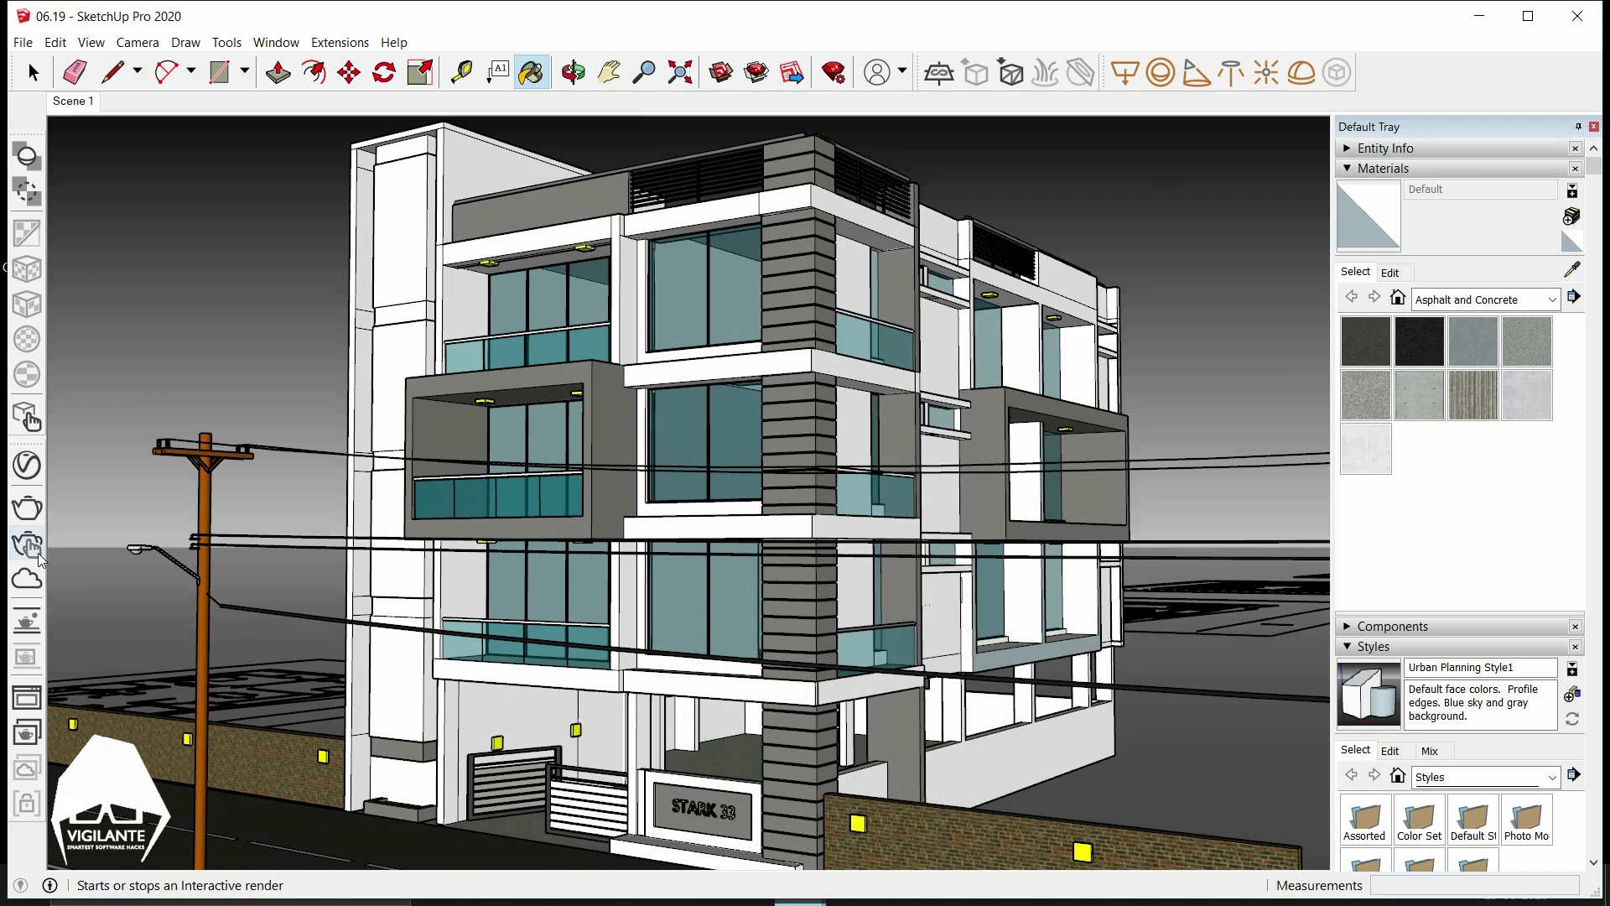
pyautogui.click(34, 516)
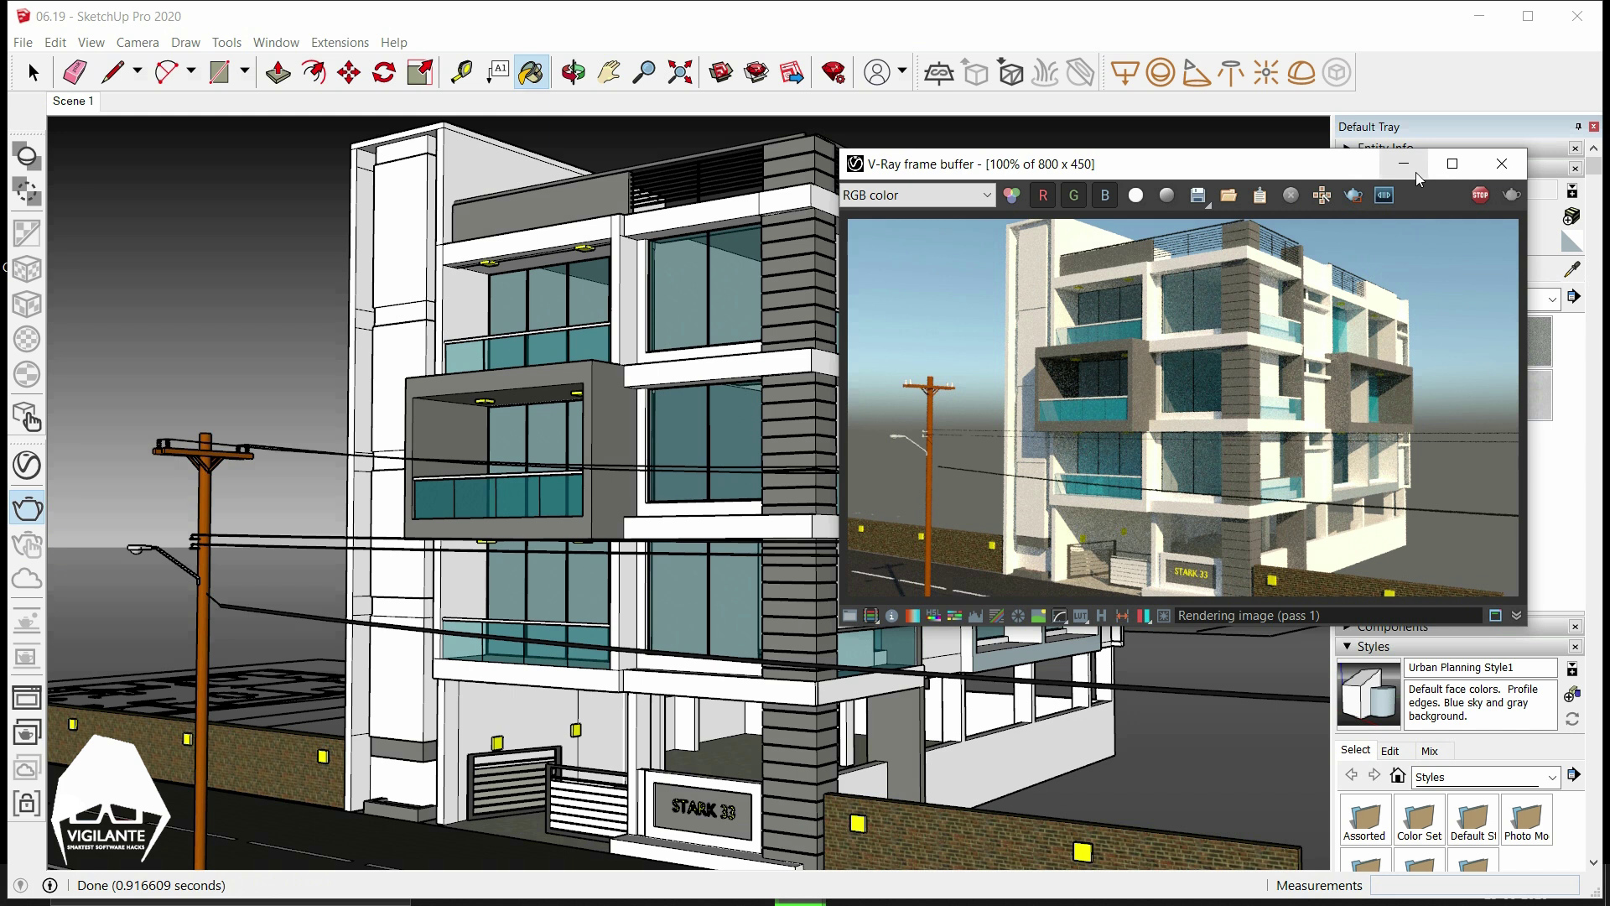
pyautogui.moveTo(1117, 166); pyautogui.dragTo(1055, 408)
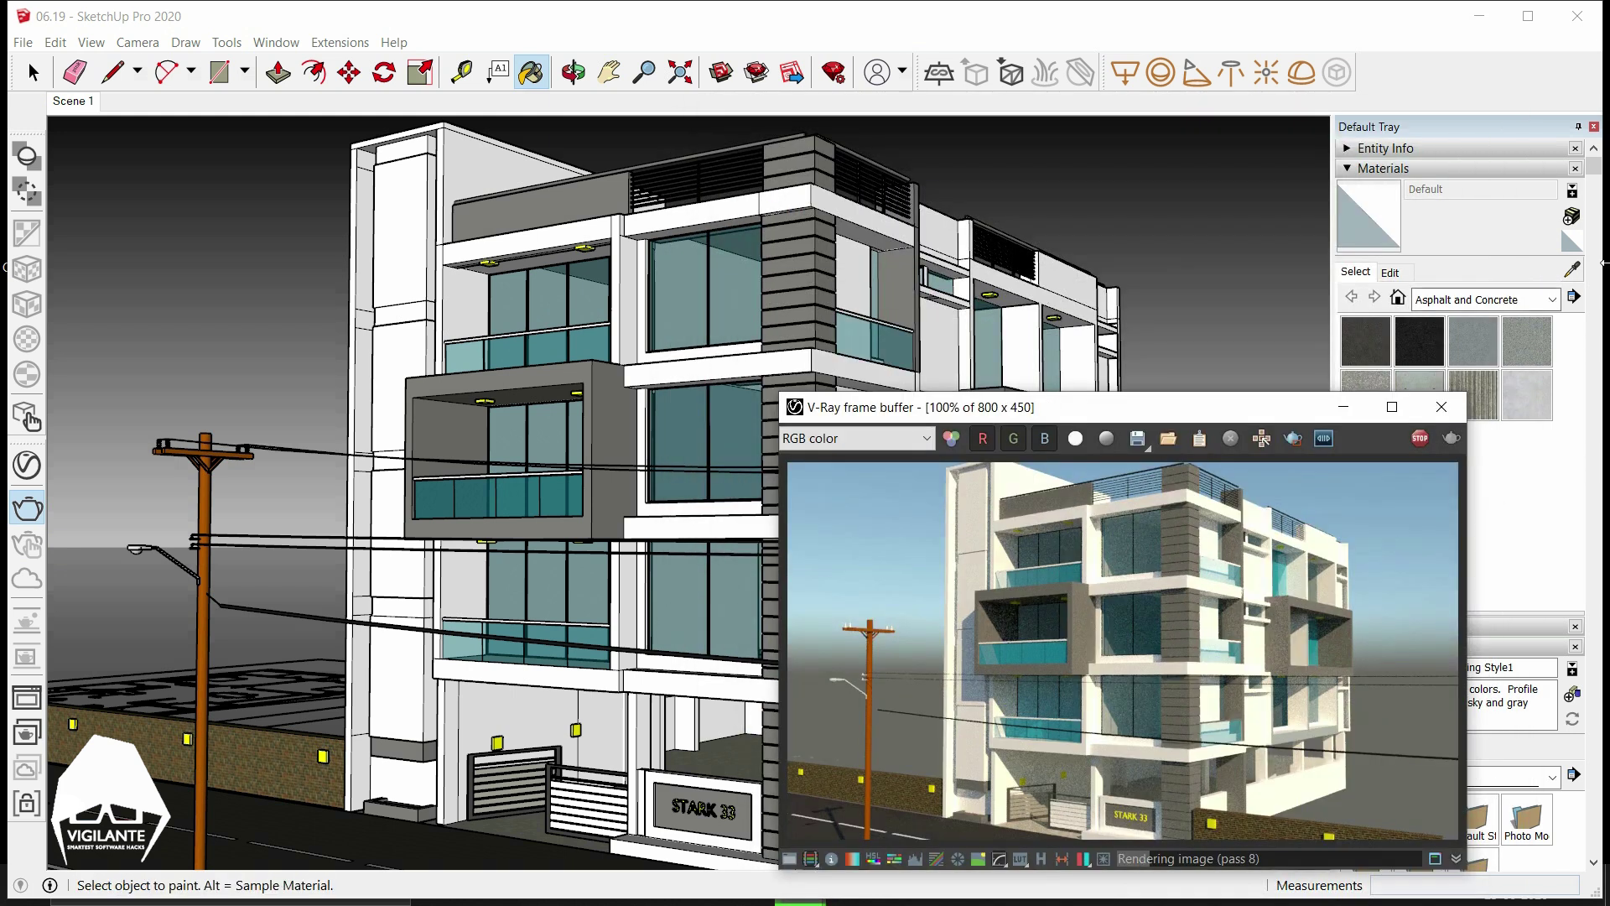
# Sample the balcony GLASS material, set its Reflection Color to light gray and lower its opacity to 0.35.
pyautogui.keyDown('alt'); pyautogui.click(474, 489); pyautogui.keyUp('alt')
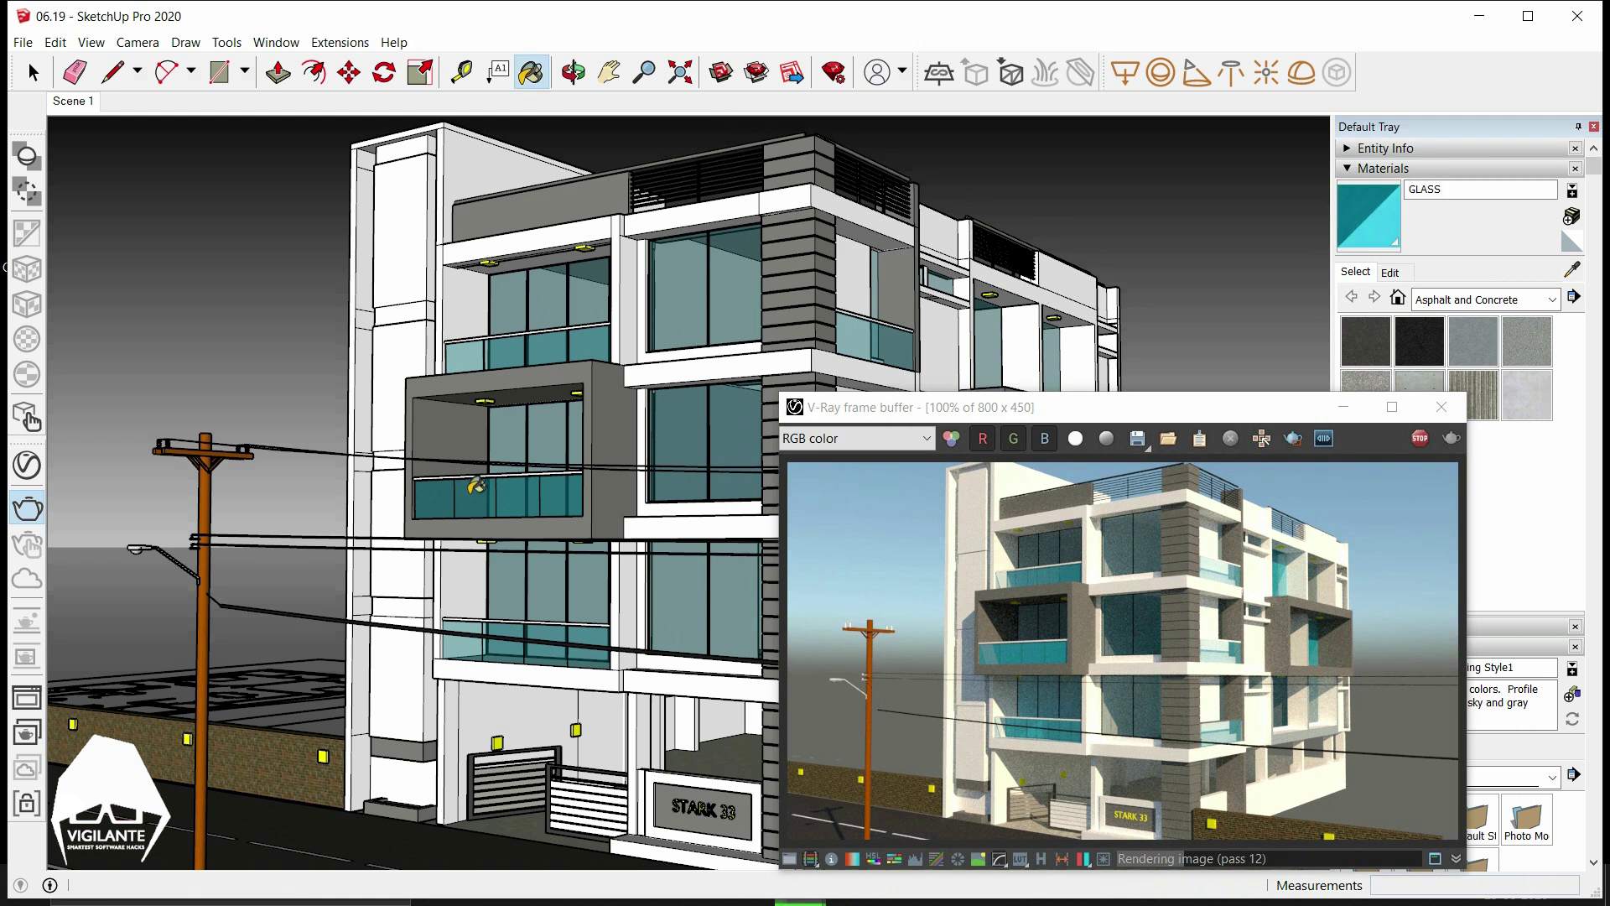
pyautogui.click(27, 465)
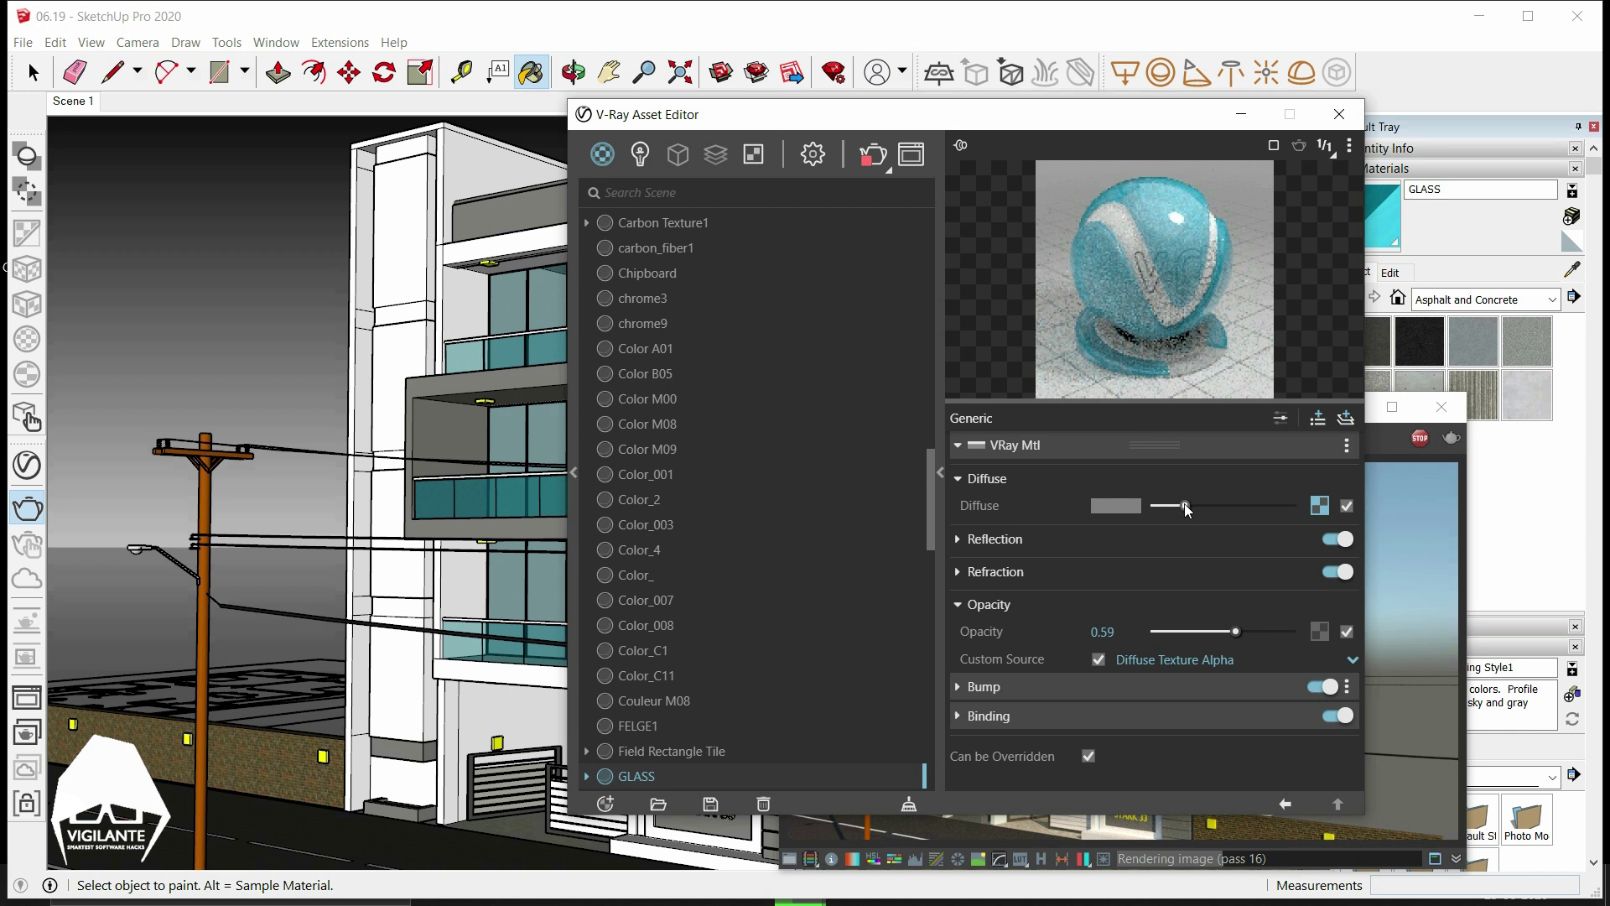
pyautogui.click(973, 541)
pyautogui.moveTo(1173, 566); pyautogui.dragTo(1225, 568)
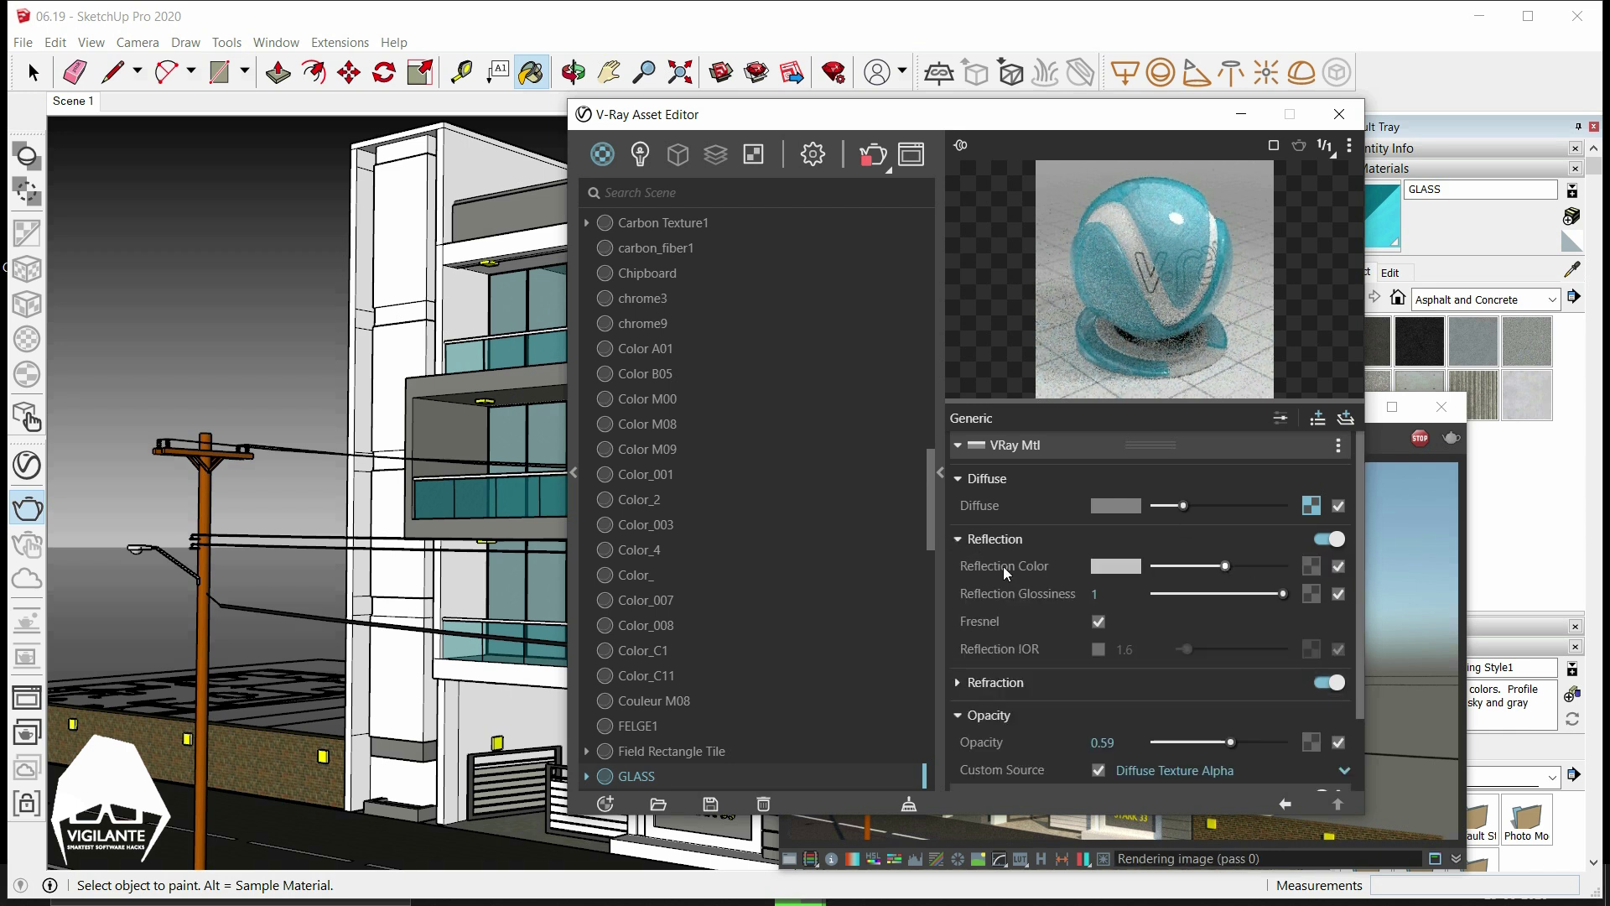
pyautogui.click(964, 717)
pyautogui.click(968, 717)
pyautogui.moveTo(1212, 736); pyautogui.dragTo(1200, 738)
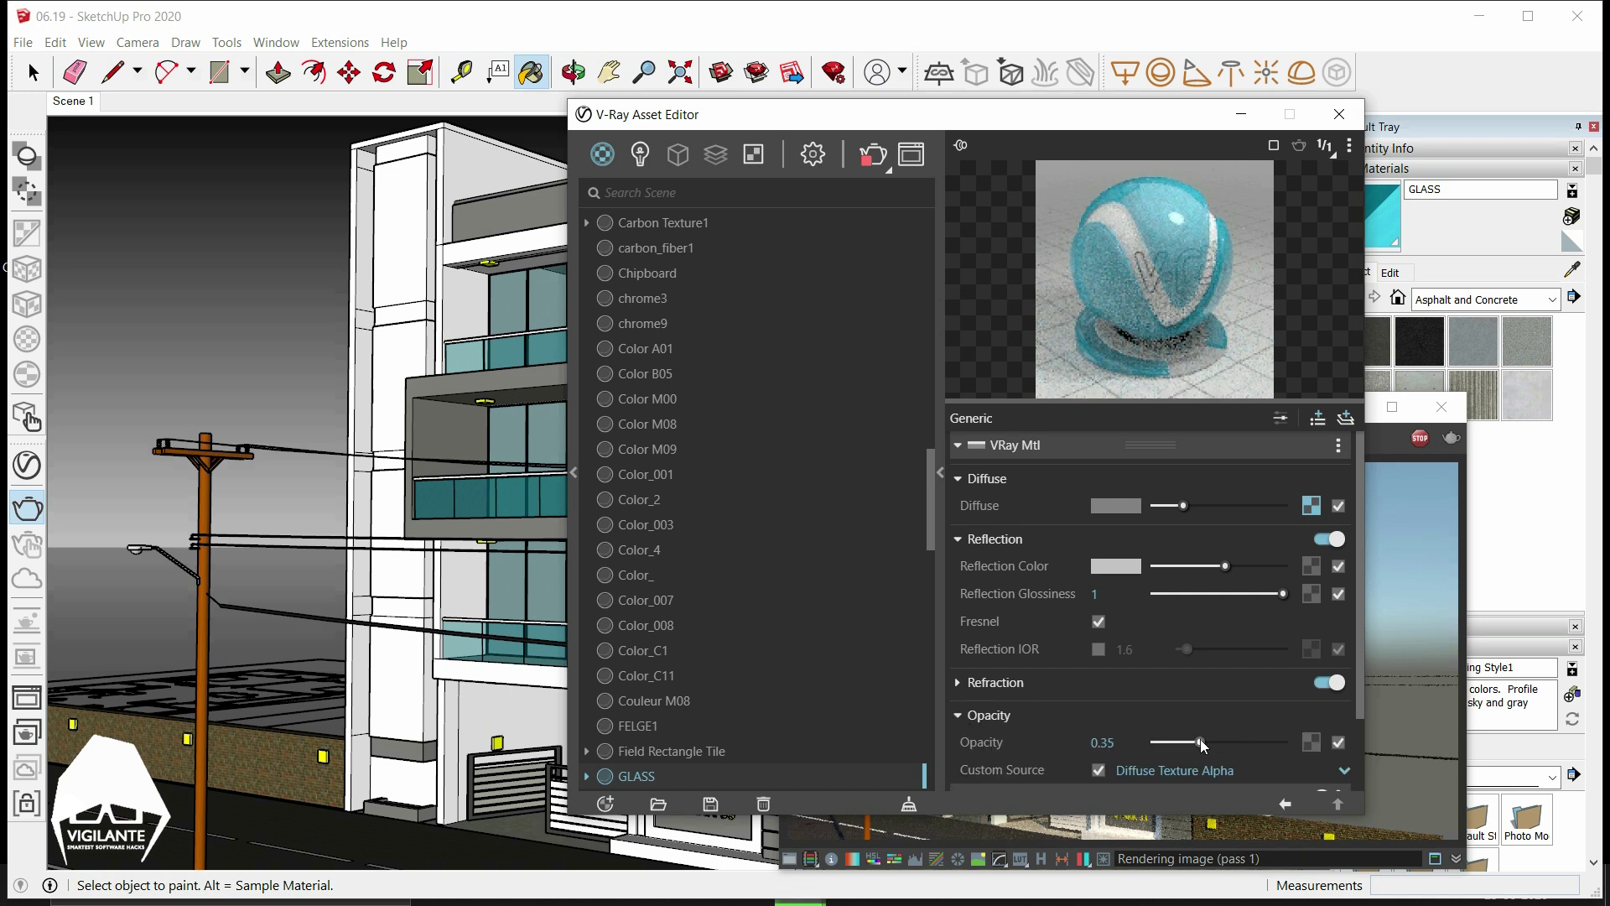
pyautogui.click(1339, 114)
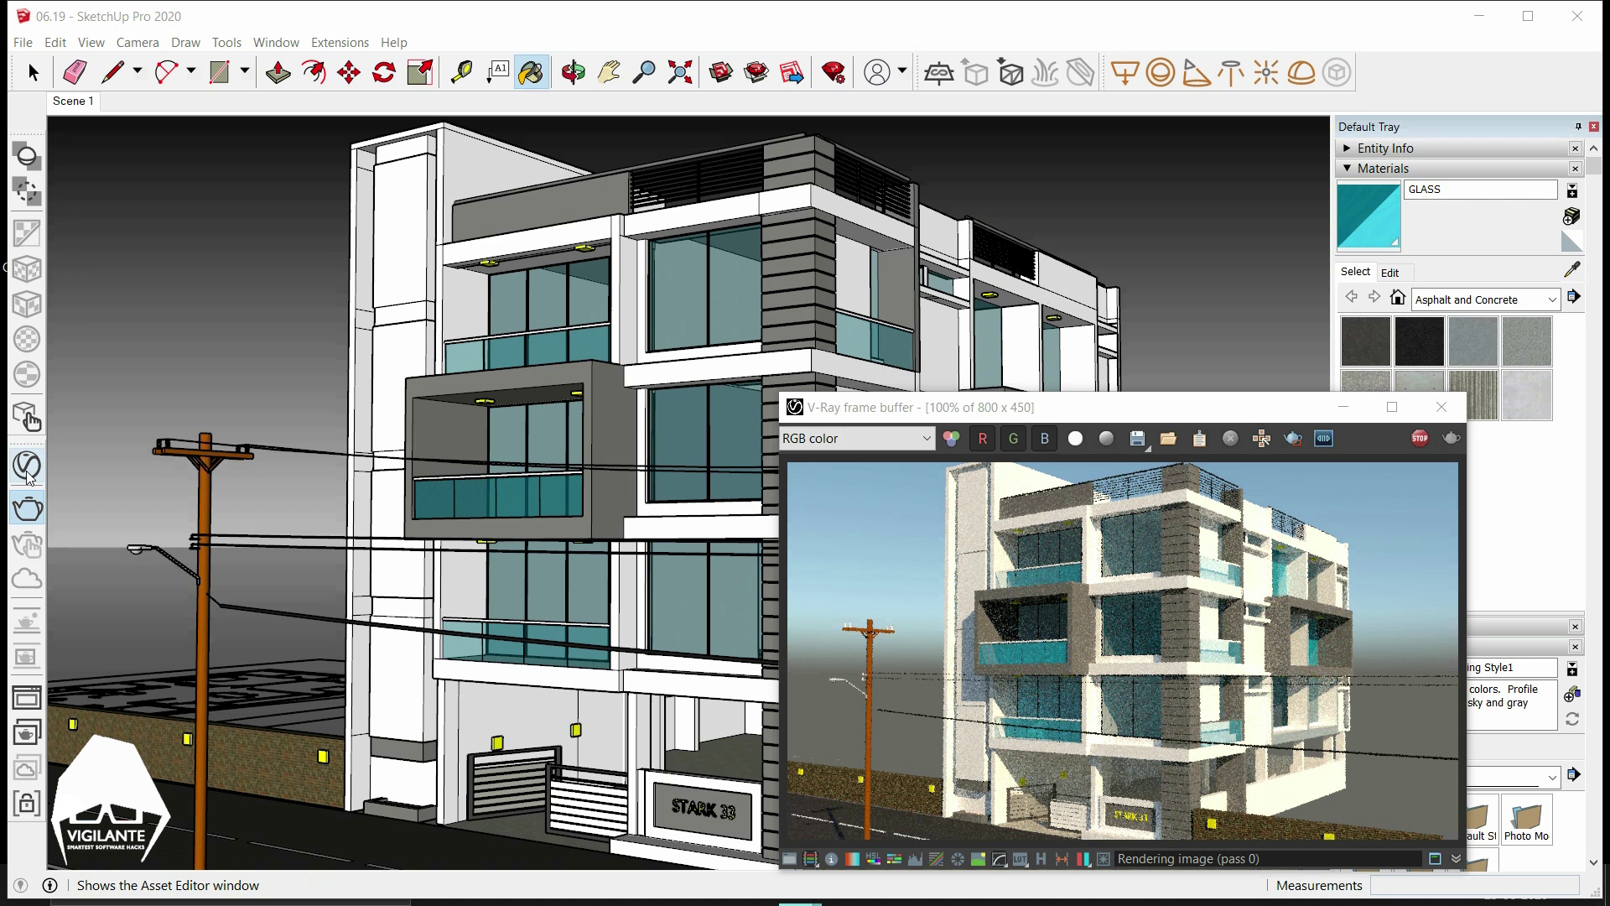
# Stop the running render and reposition the frame buffer over the lower part of the model.
pyautogui.click(24, 513)
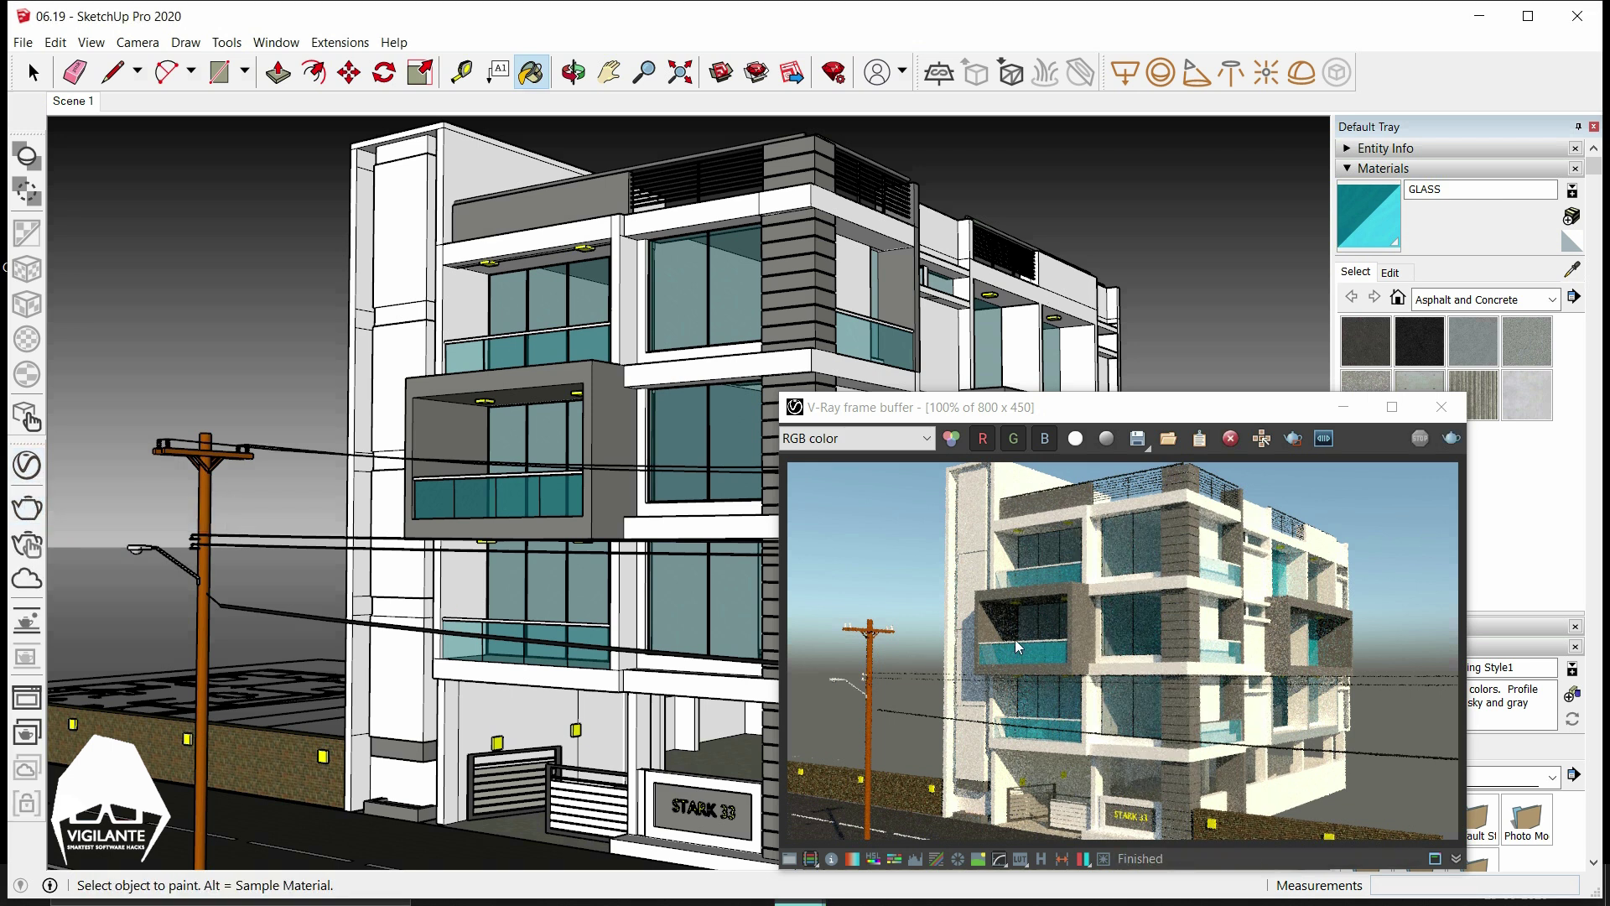
pyautogui.moveTo(1113, 417); pyautogui.dragTo(1107, 354)
pyautogui.moveTo(1069, 344); pyautogui.dragTo(903, 426)
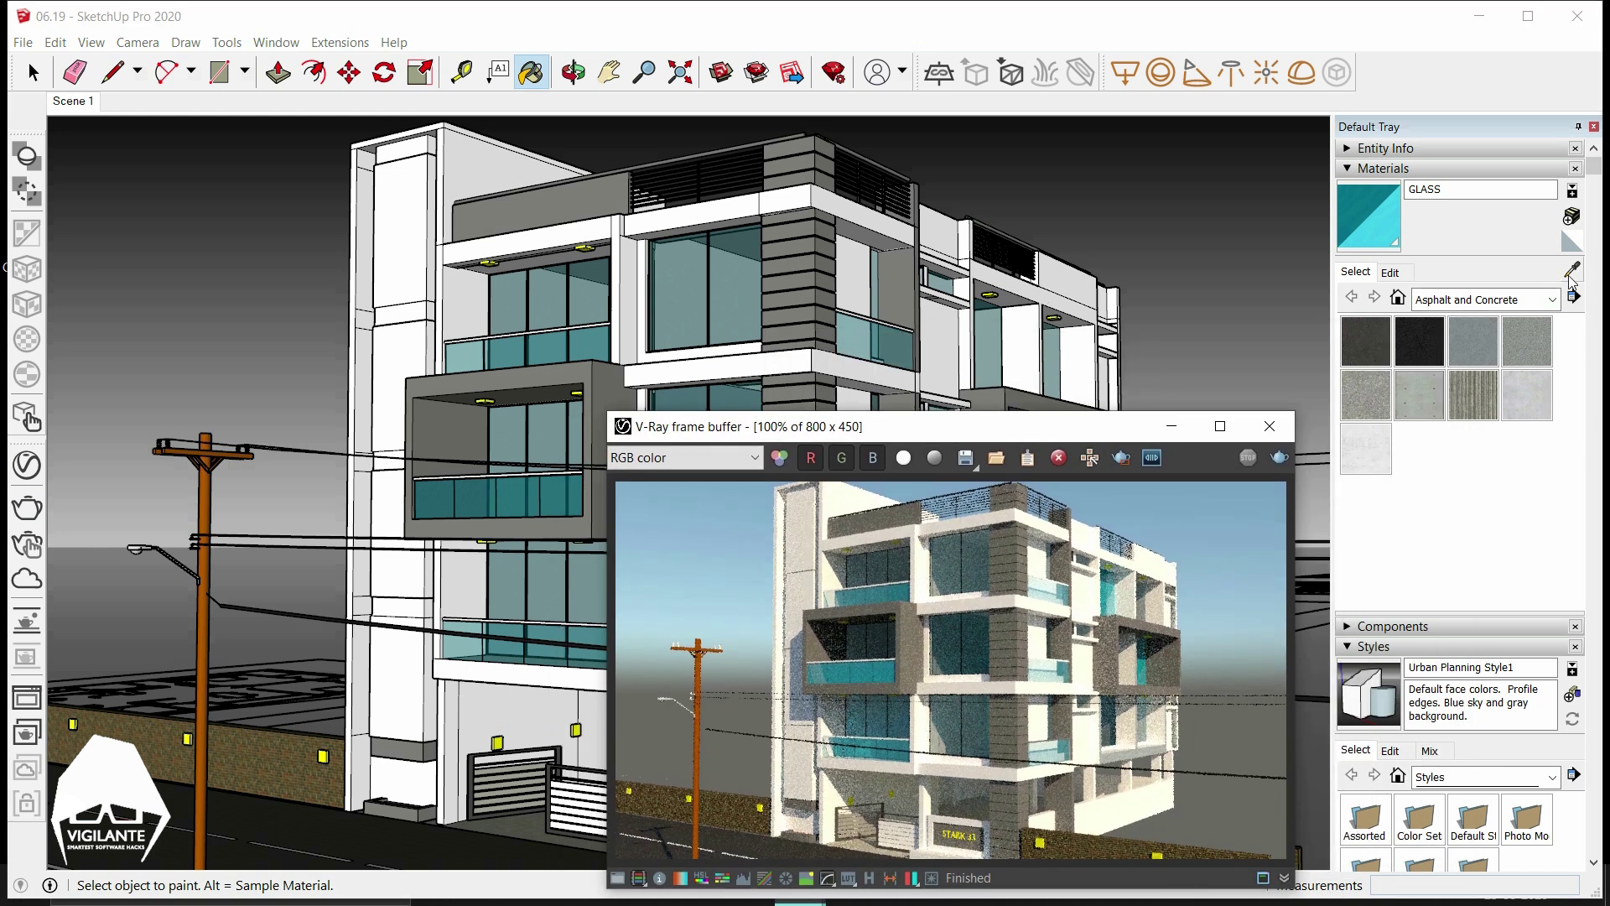
# Recolor the GLASS material to a muted gray-green in the SketchUp material editor.
pyautogui.click(1391, 274)
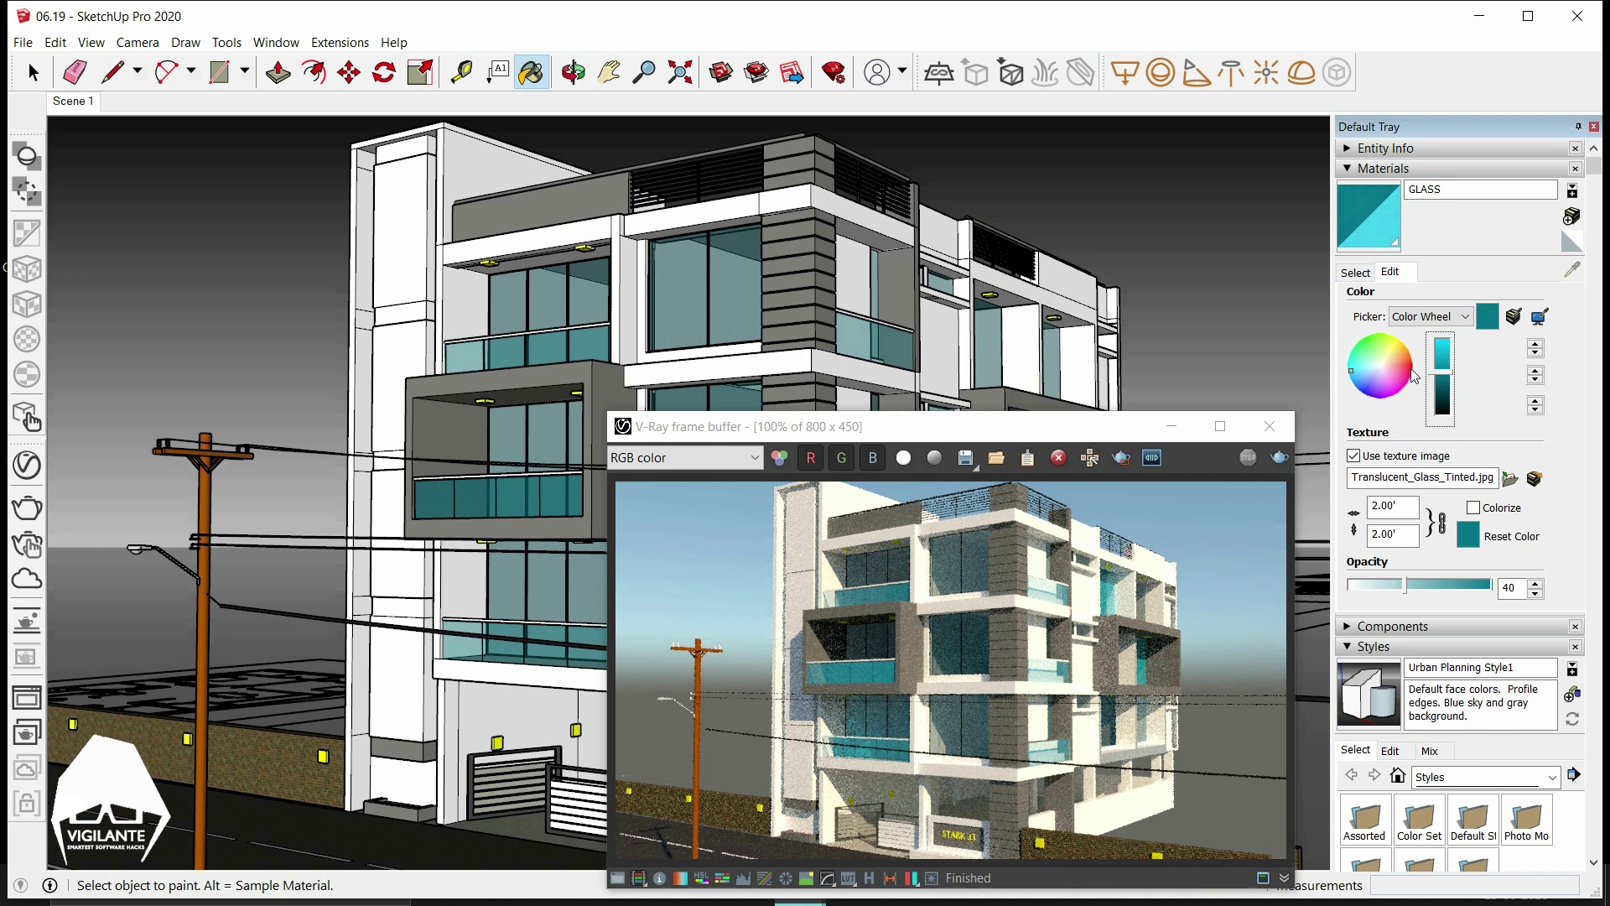
pyautogui.click(1380, 376)
pyautogui.click(1367, 369)
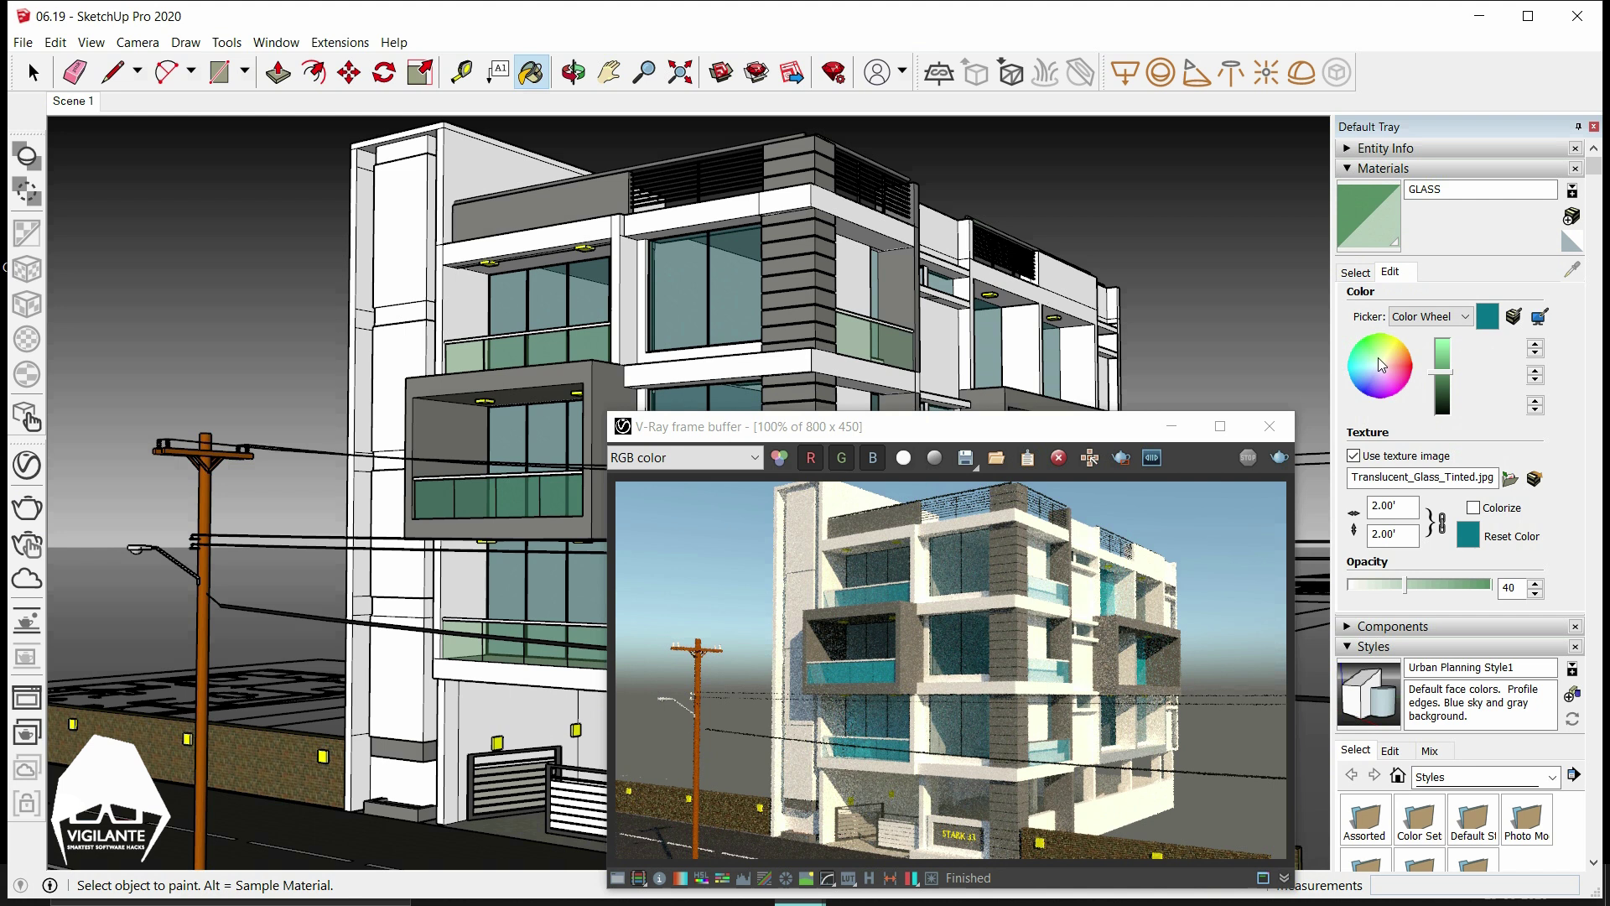
pyautogui.click(1379, 372)
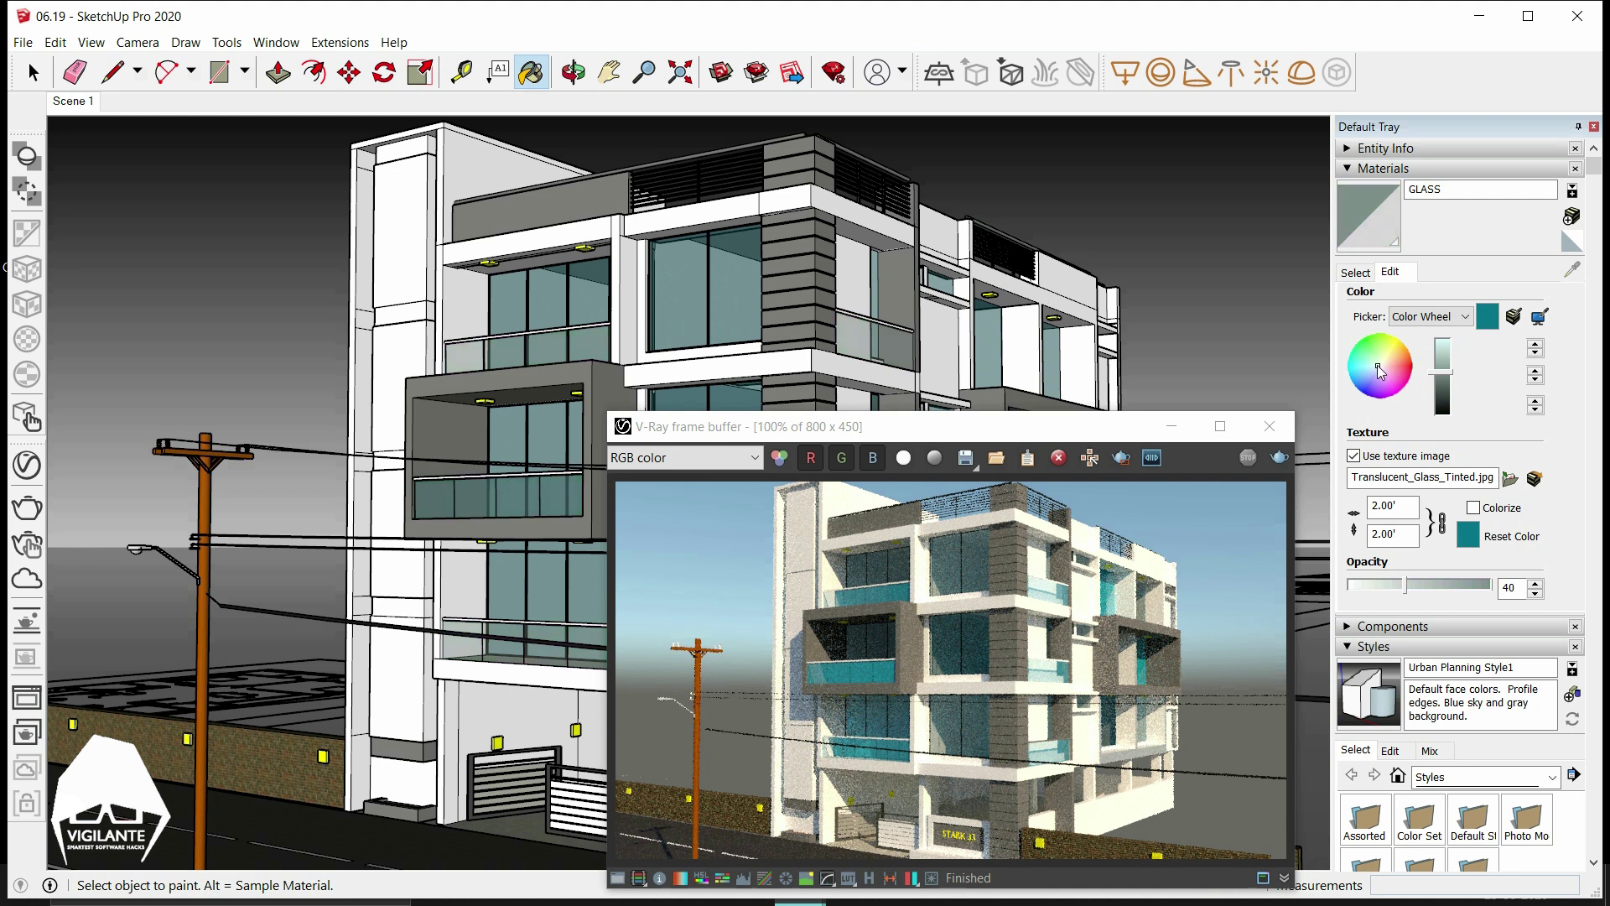
pyautogui.click(1358, 275)
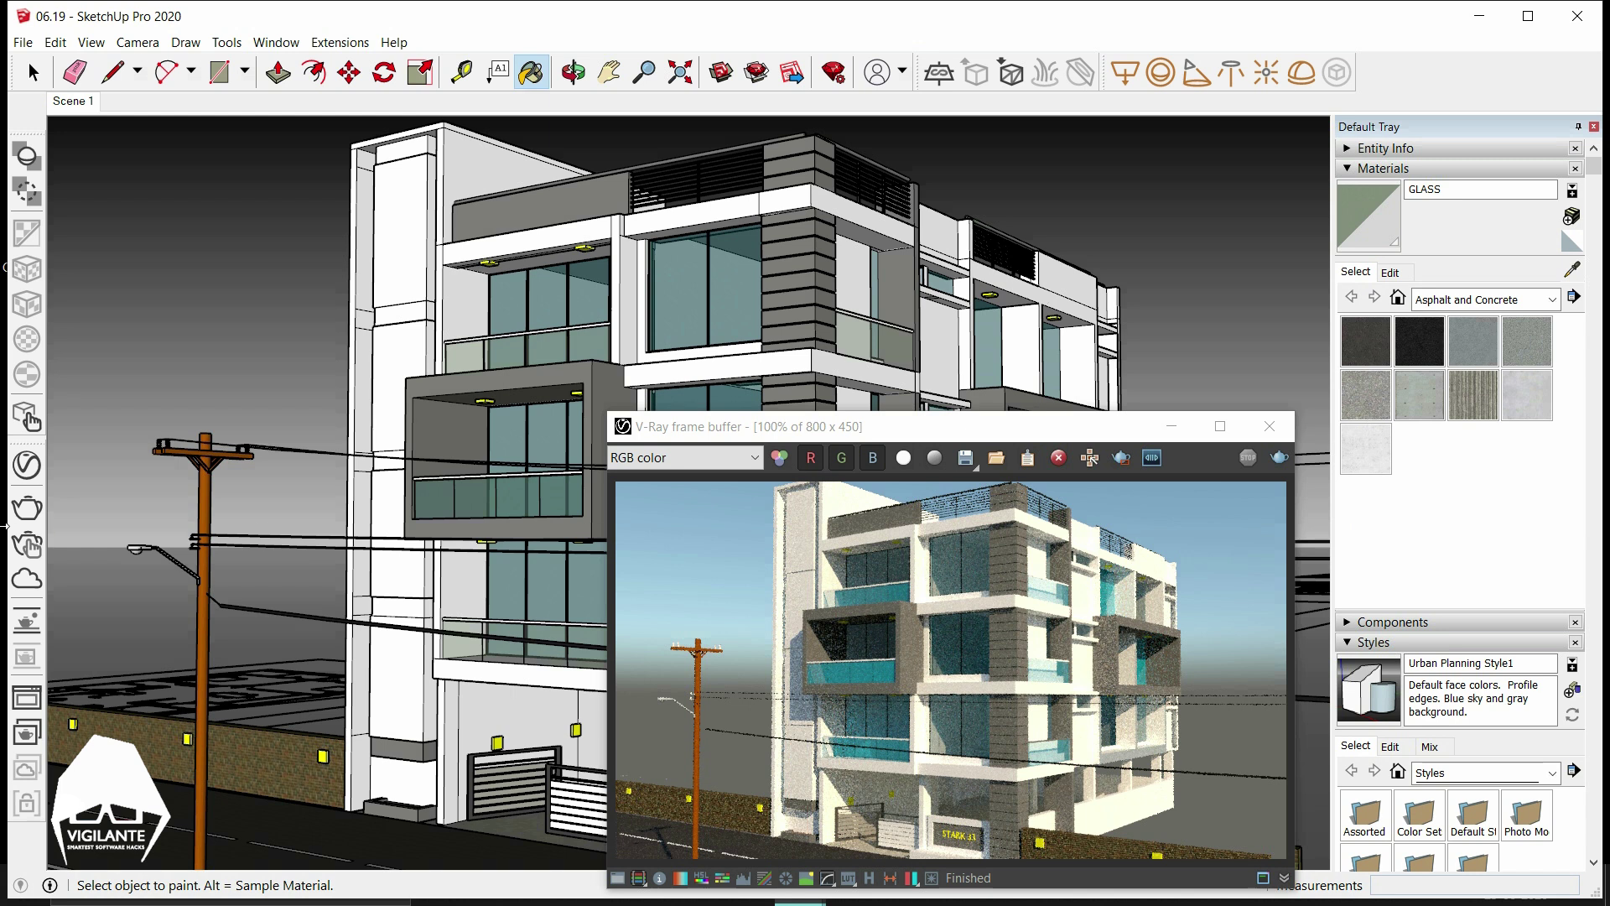
# Render the scene again and darken the GLASS material's Reflection Color to medium gray.
pyautogui.click(30, 512)
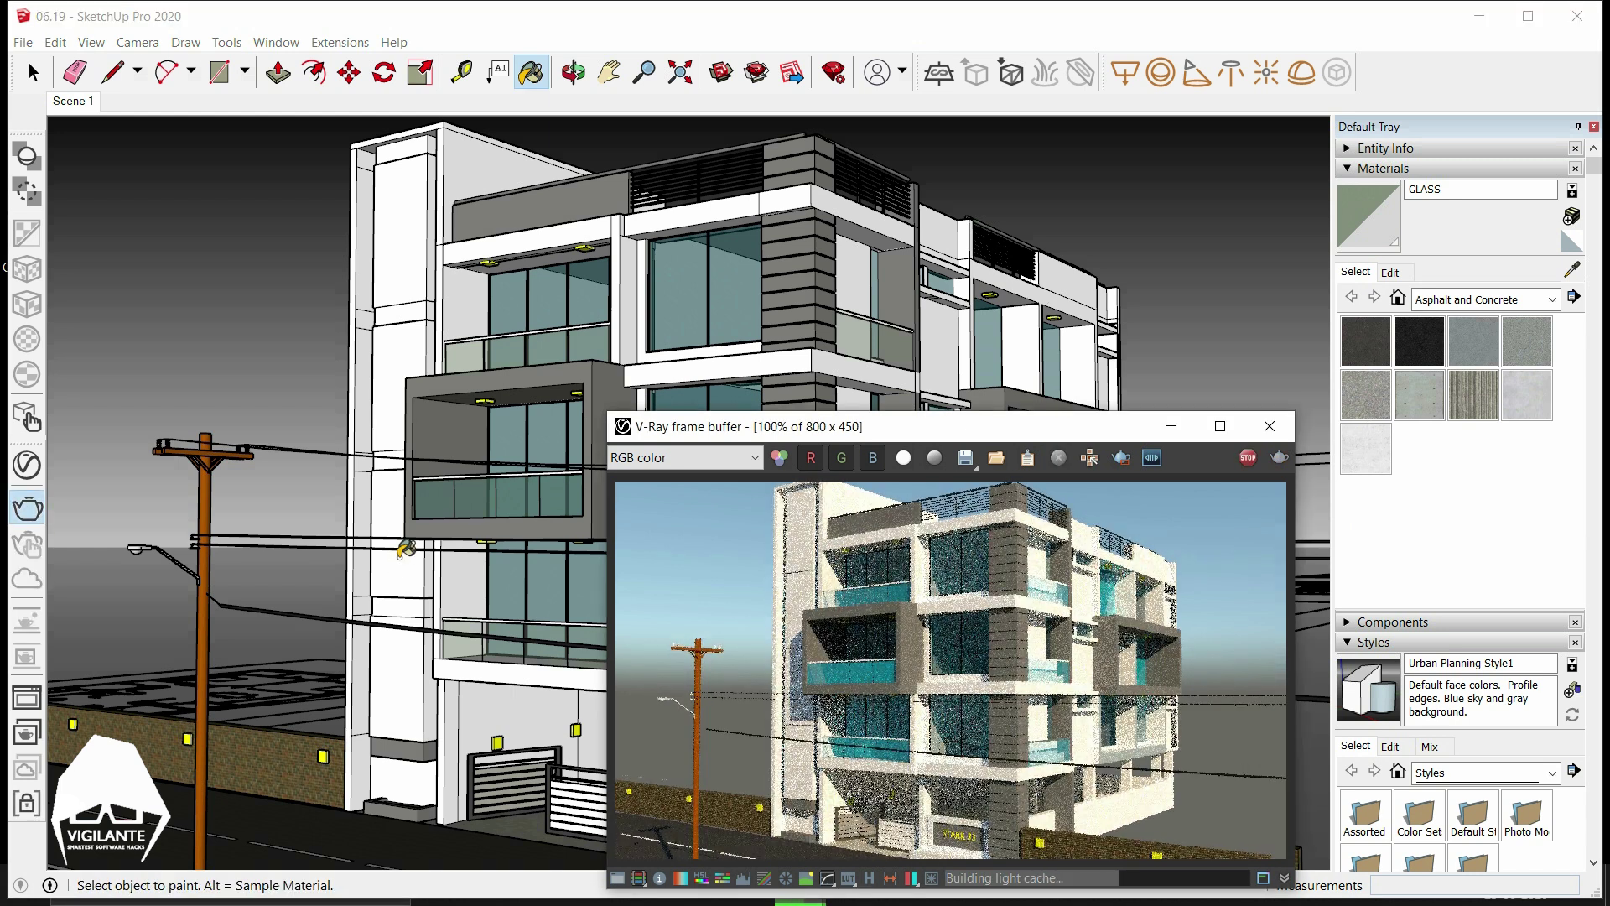
pyautogui.click(27, 464)
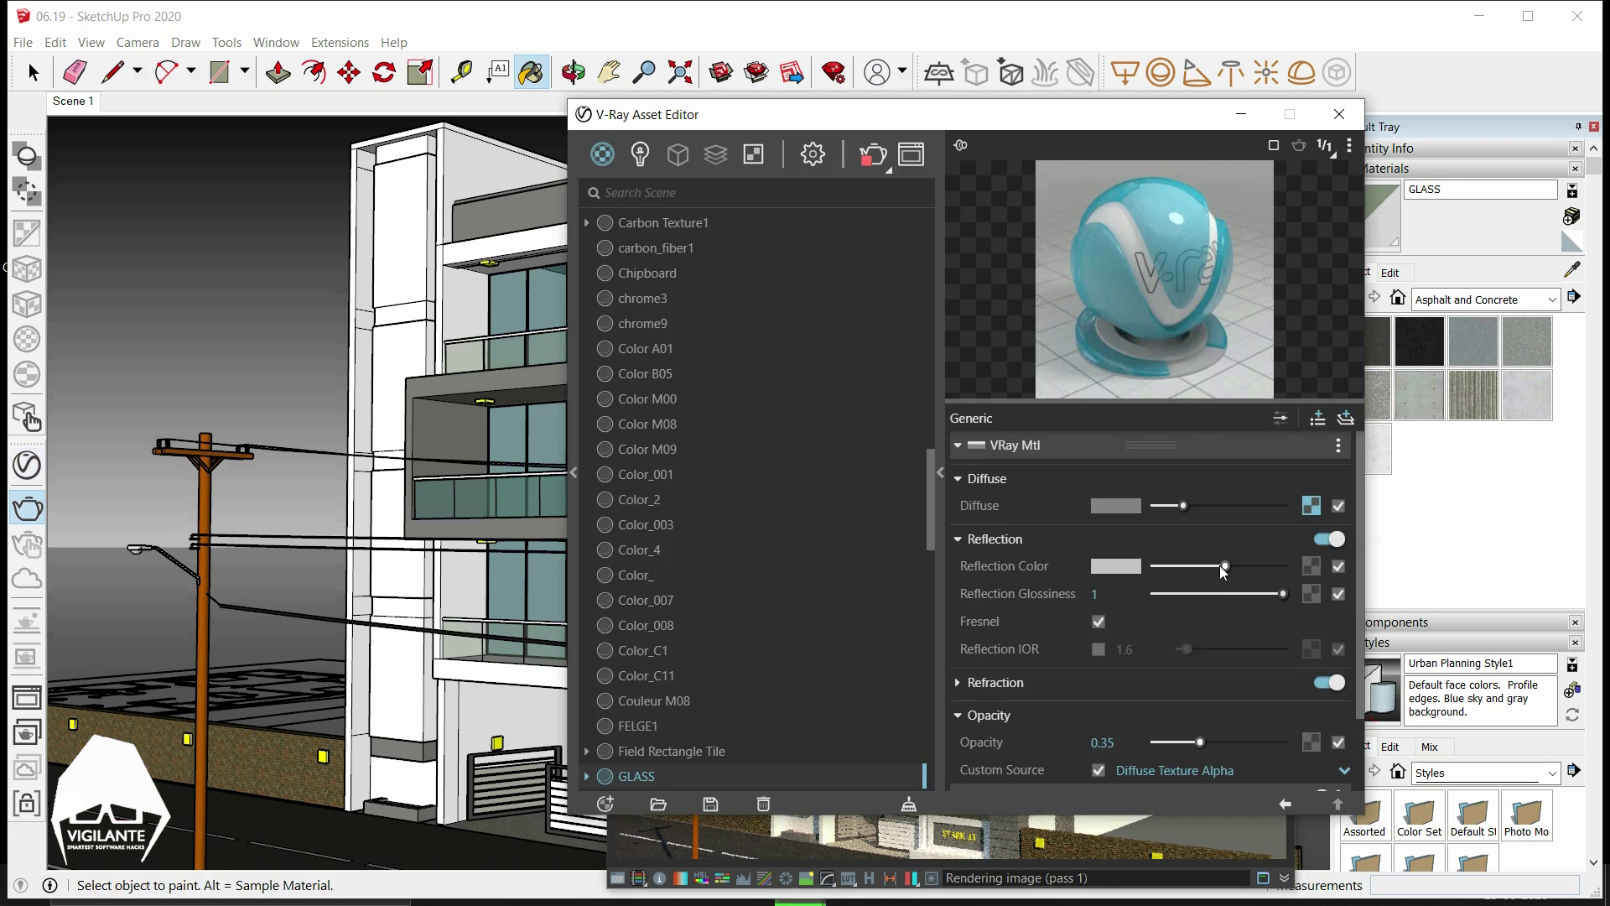
pyautogui.moveTo(1224, 566)
pyautogui.mouseDown()
pyautogui.moveTo(1192, 565)
pyautogui.moveTo(1205, 565)
pyautogui.mouseUp()
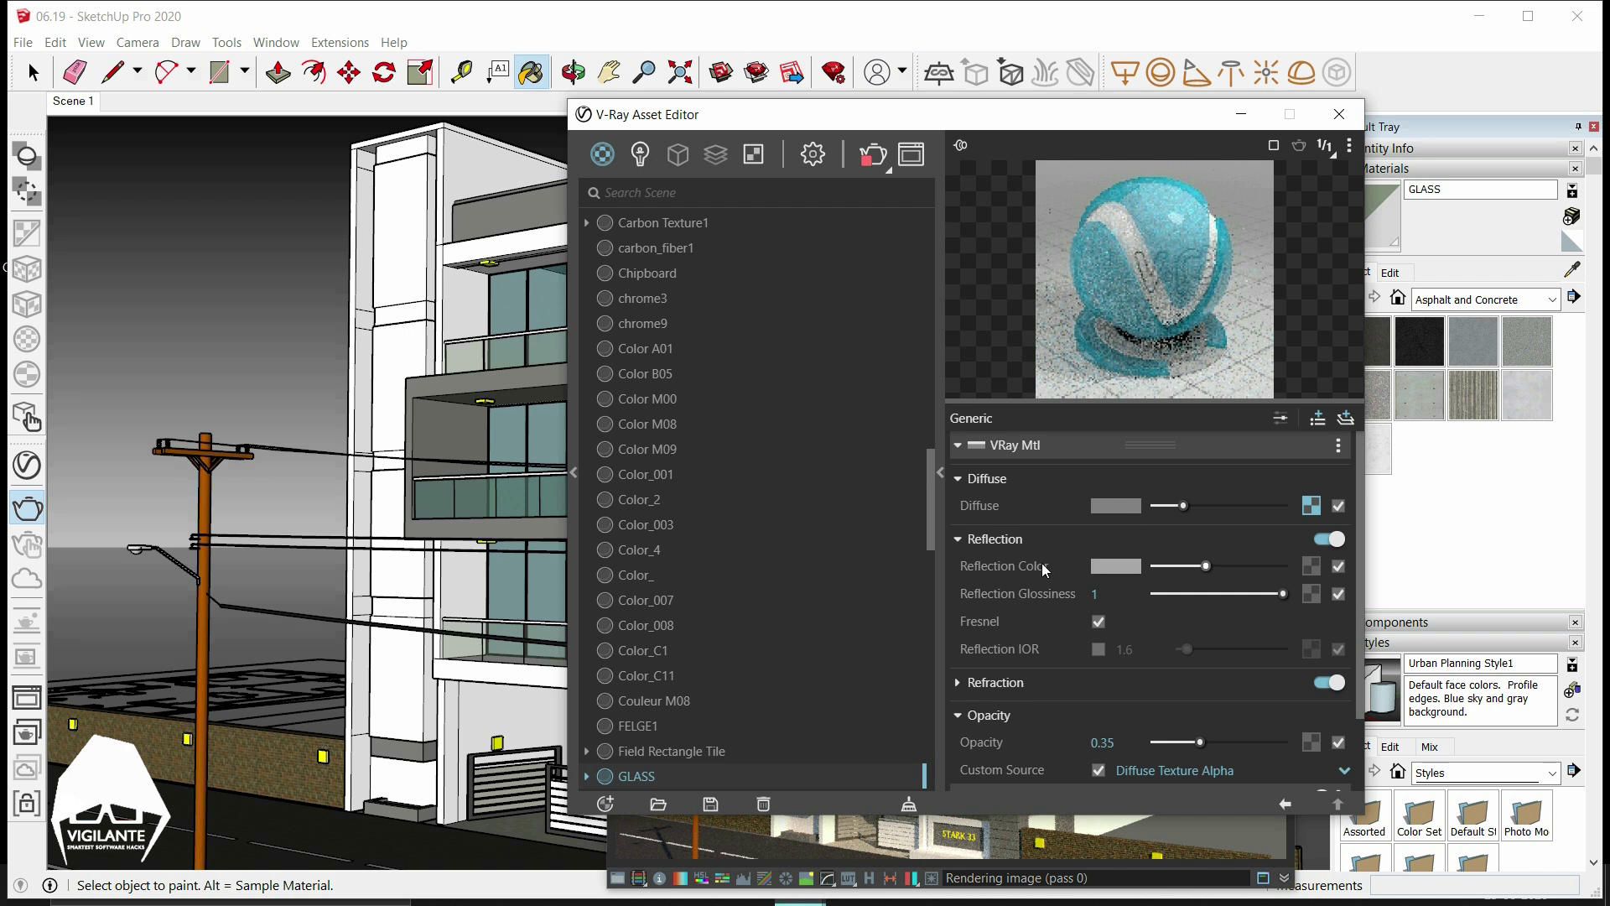
pyautogui.click(957, 481)
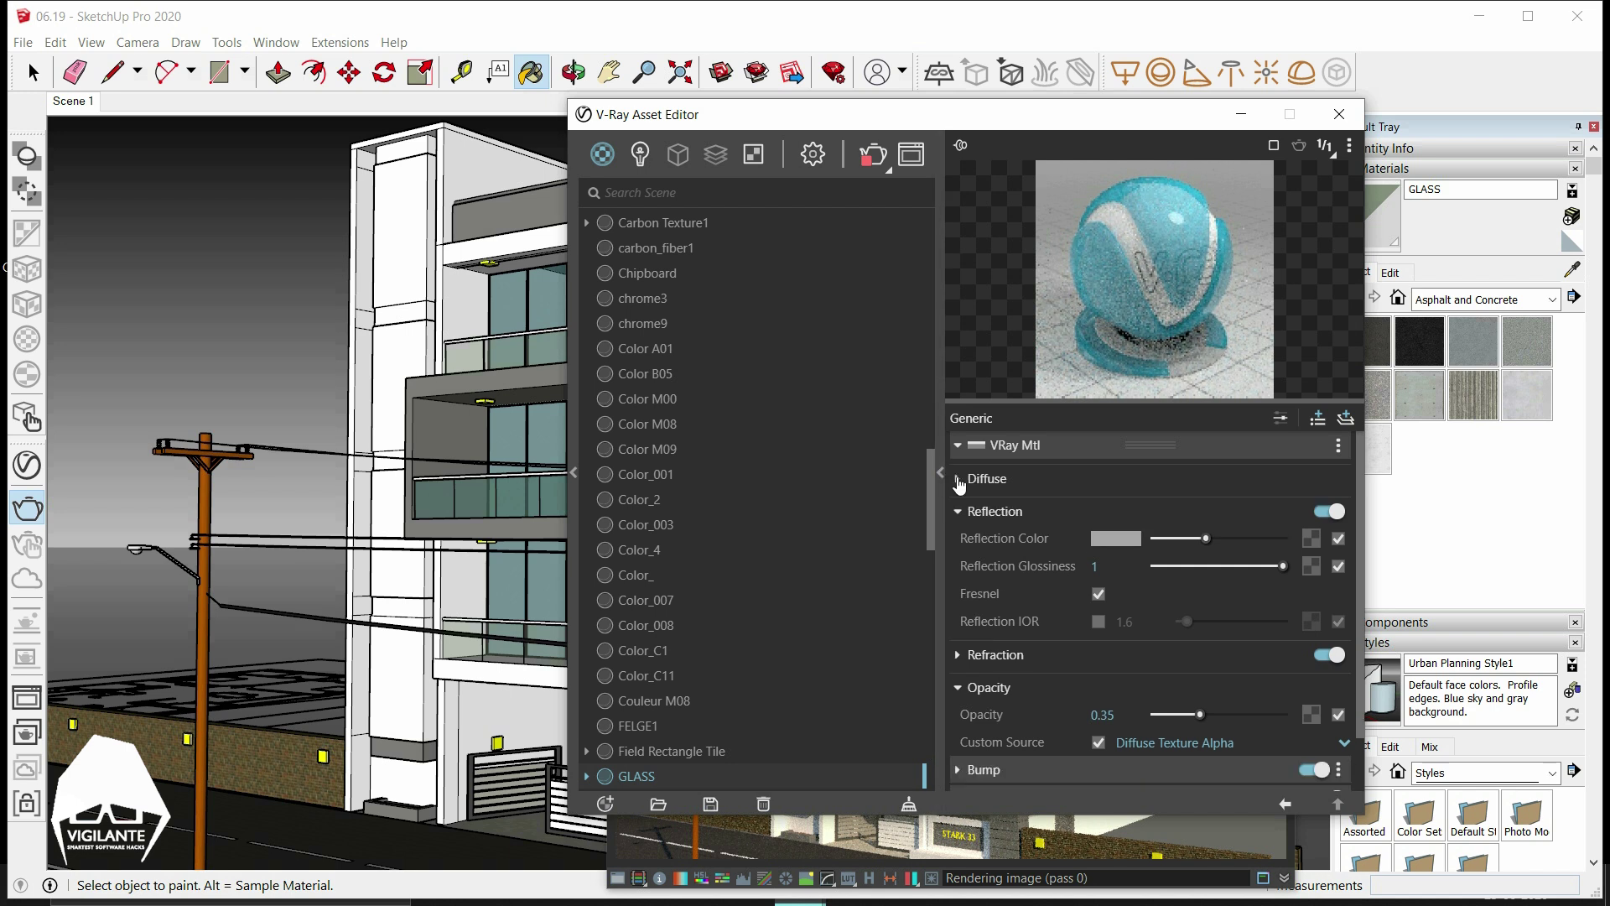
pyautogui.click(959, 512)
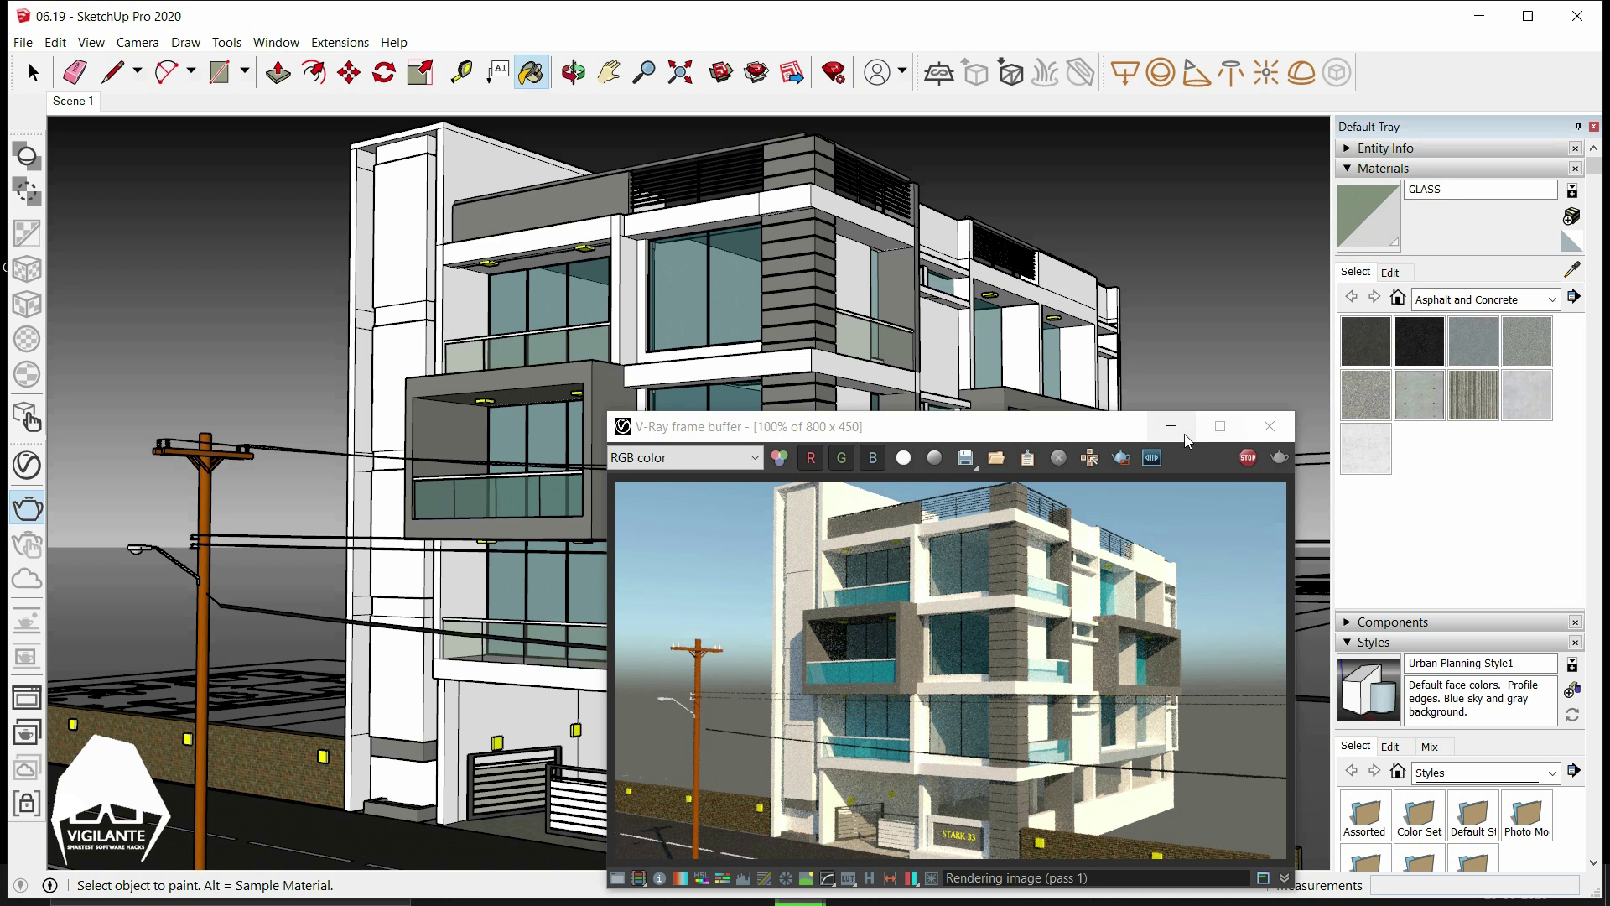
pyautogui.moveTo(1106, 430); pyautogui.dragTo(1115, 218)
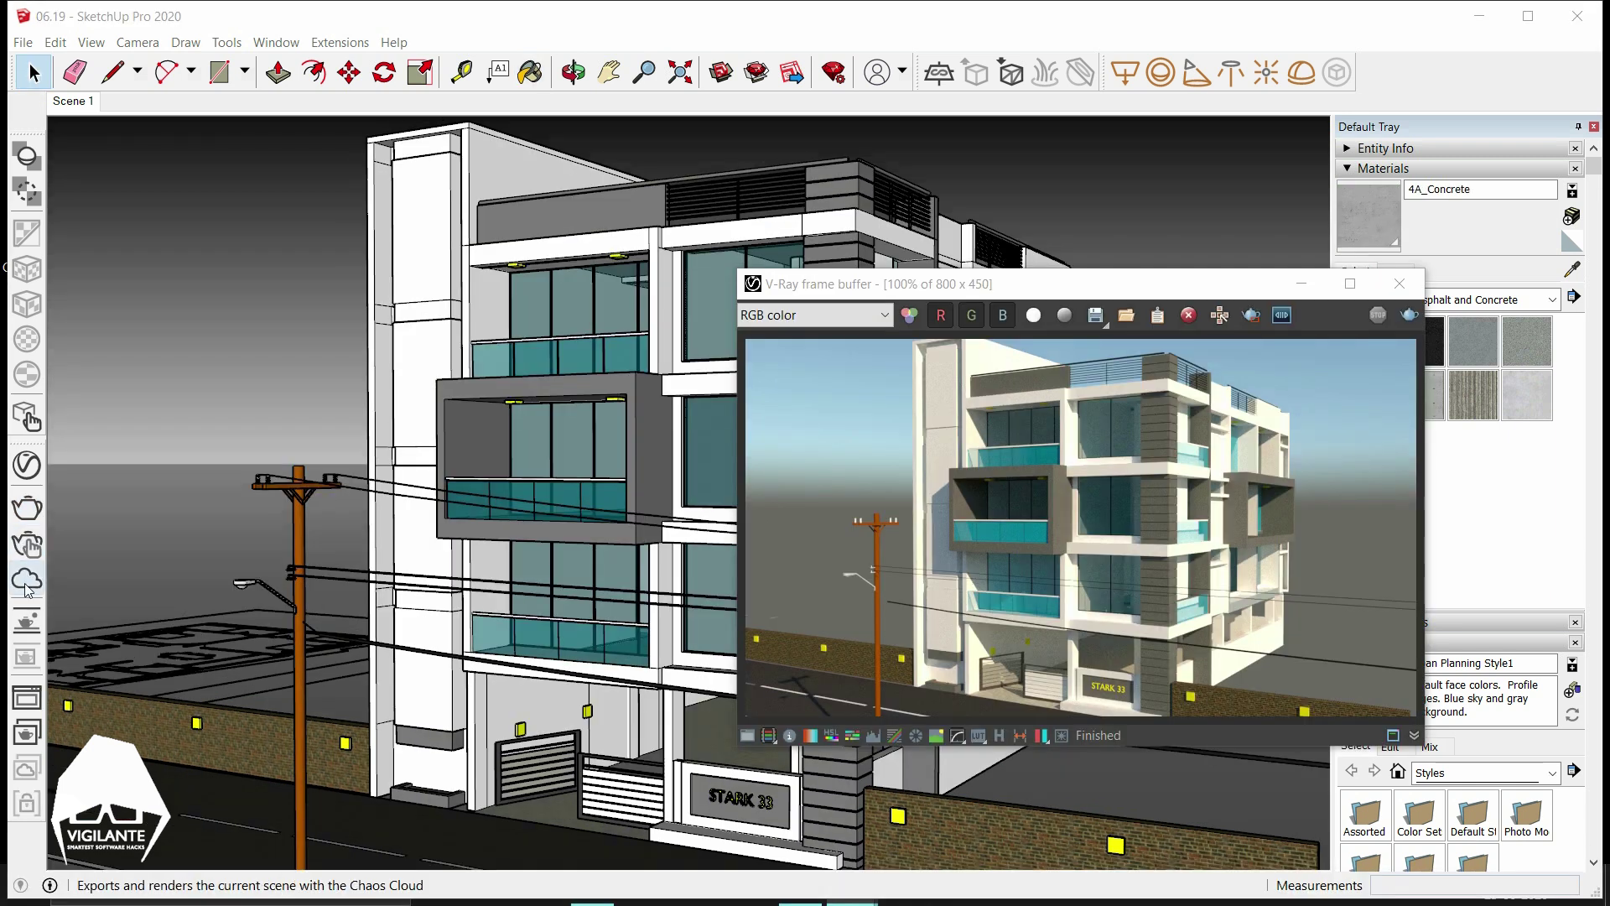
# Set the V-Ray render quality to Very High and review the camera settings.
pyautogui.click(27, 466)
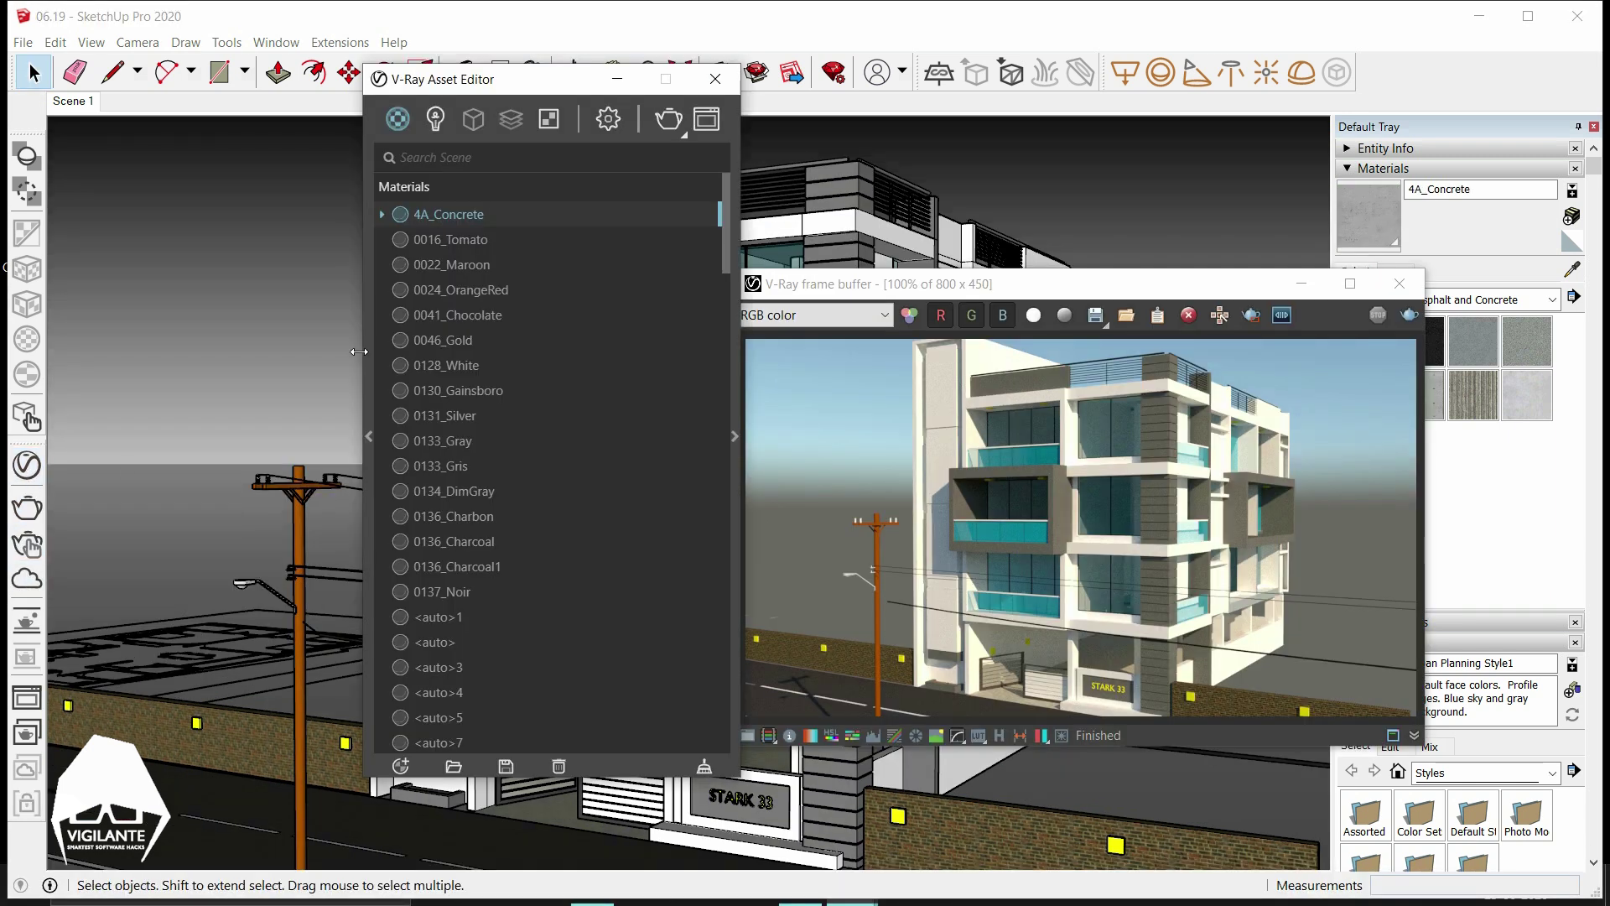
pyautogui.click(608, 120)
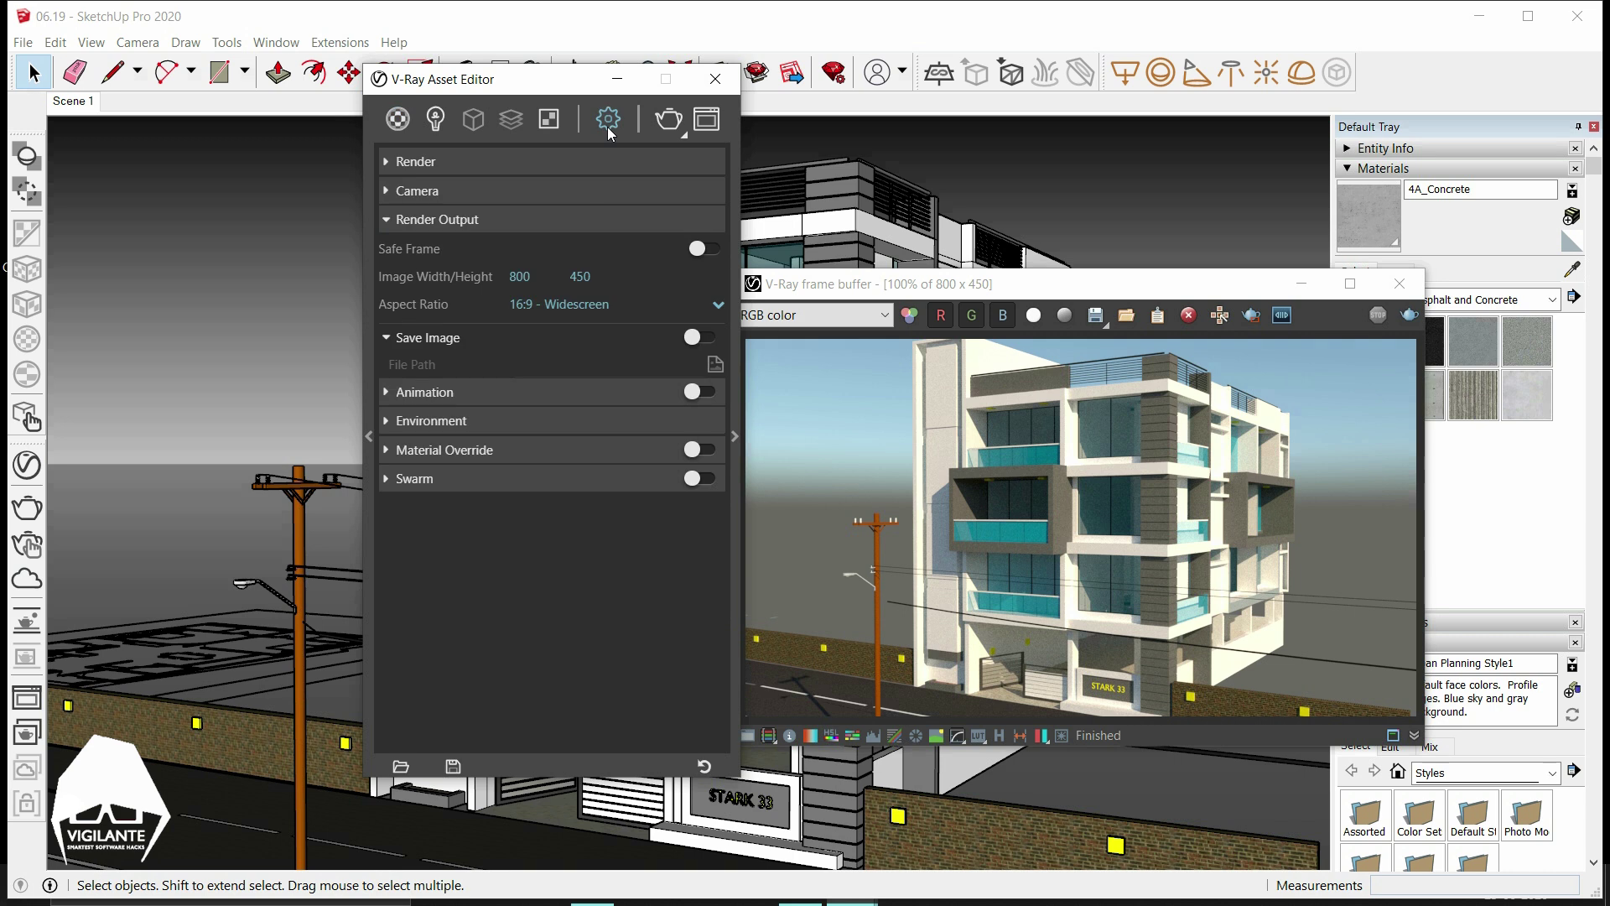
pyautogui.click(387, 163)
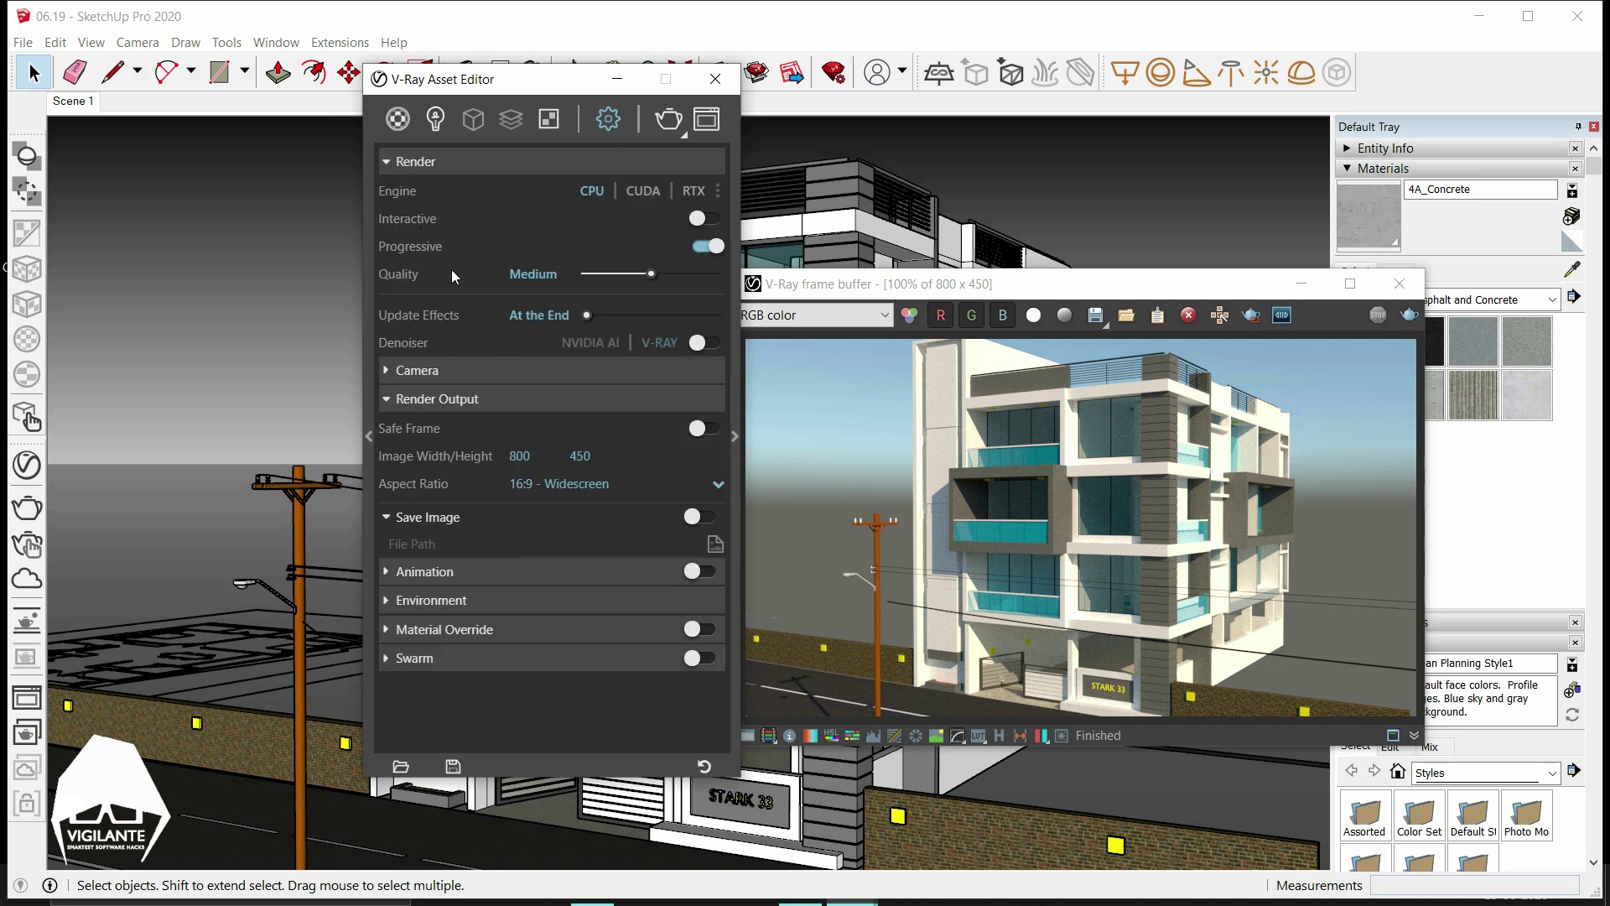
pyautogui.moveTo(651, 277); pyautogui.dragTo(710, 279)
pyautogui.click(386, 370)
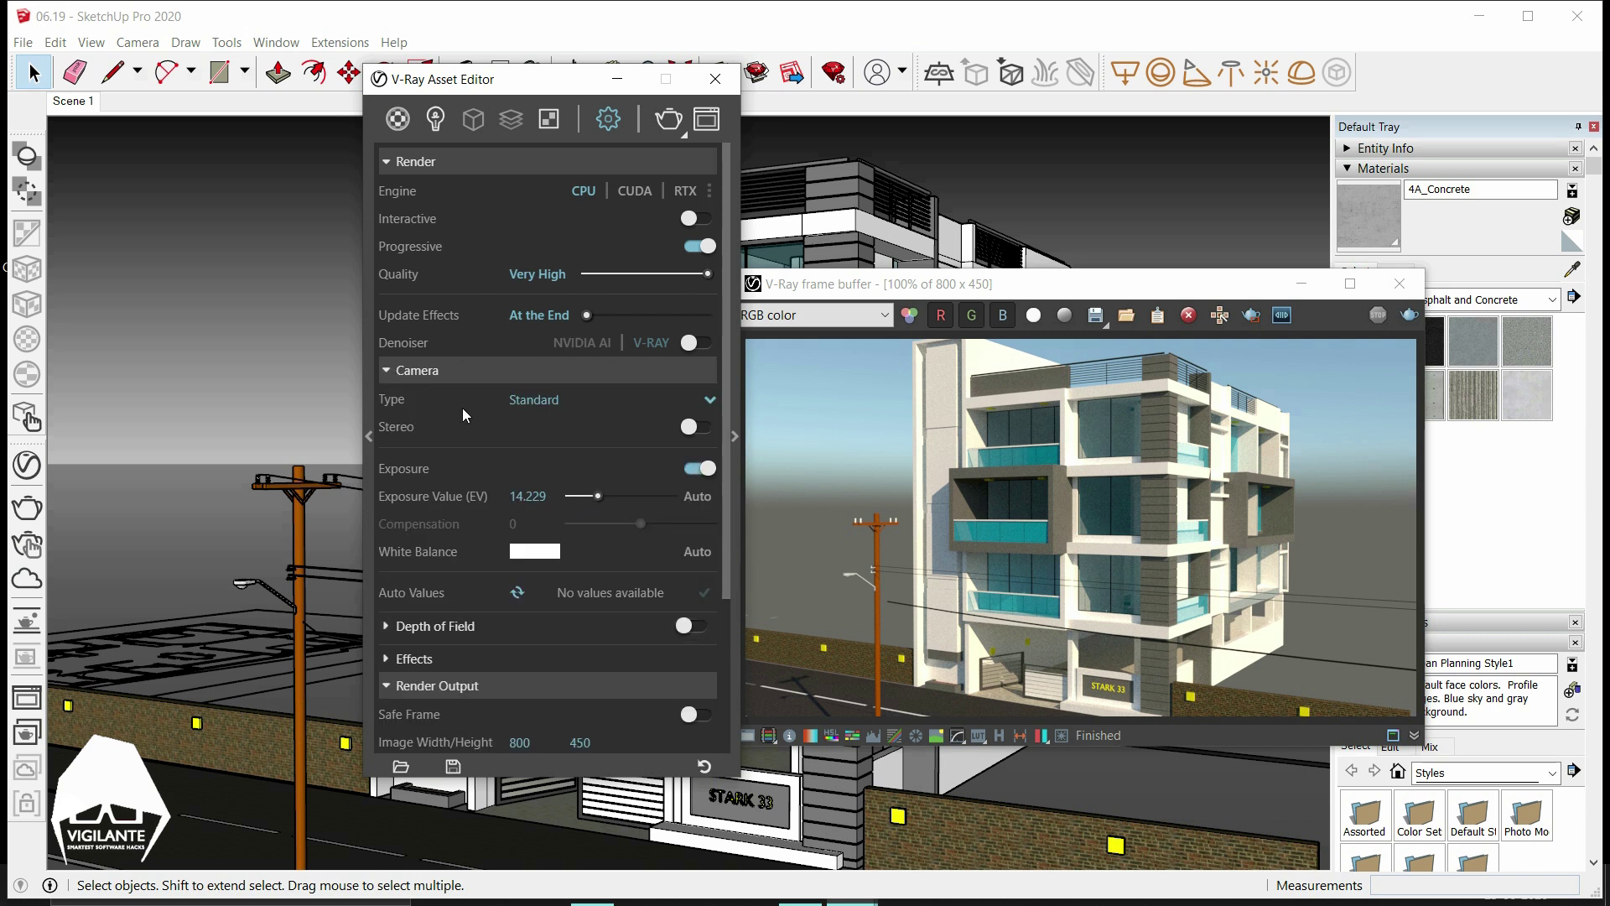
pyautogui.scroll(-4, 545, 453)
pyautogui.scroll(2, 446, 304)
pyautogui.scroll(1, 446, 304)
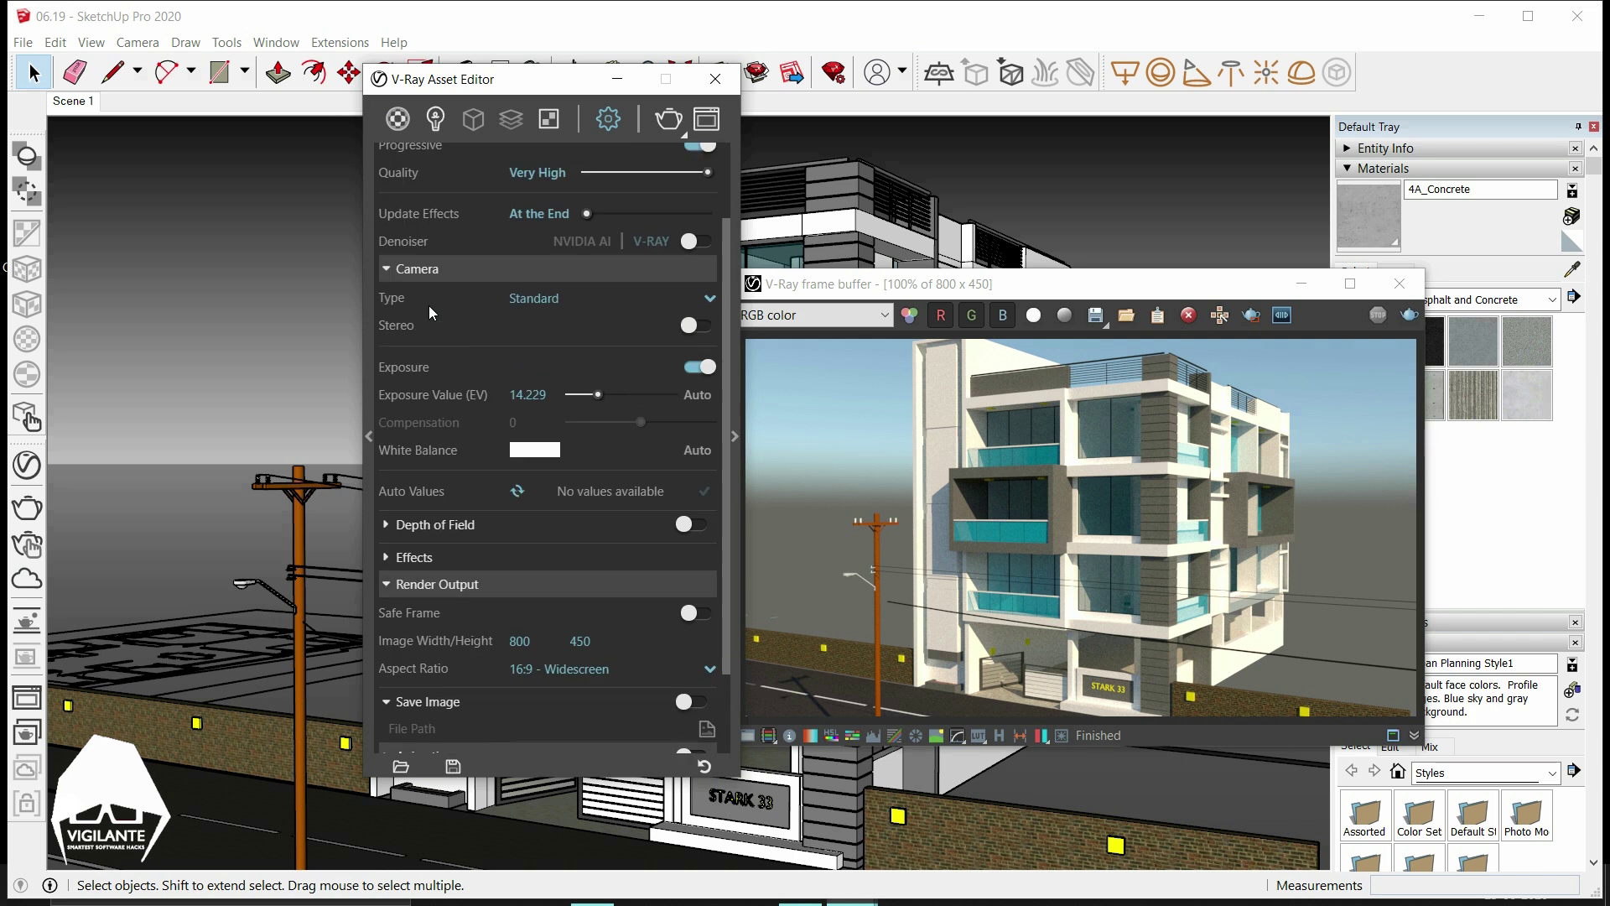
pyautogui.click(386, 272)
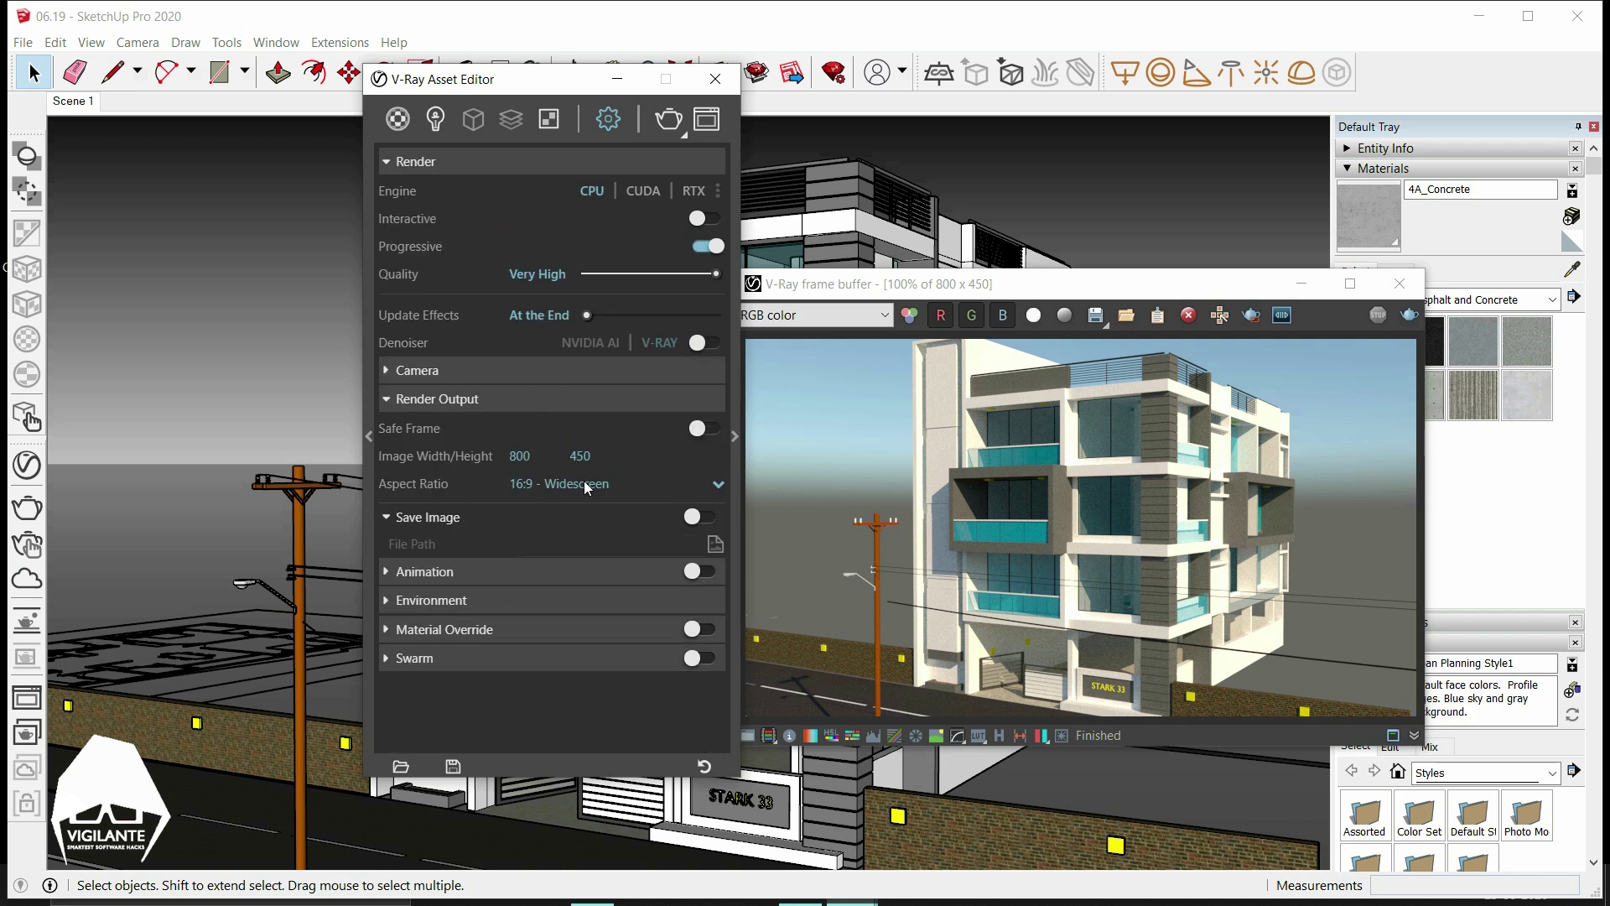
# Set the render output aspect ratio to 1:1 - Square.
pyautogui.click(518, 456)
pyautogui.click(586, 456)
pyautogui.click(577, 484)
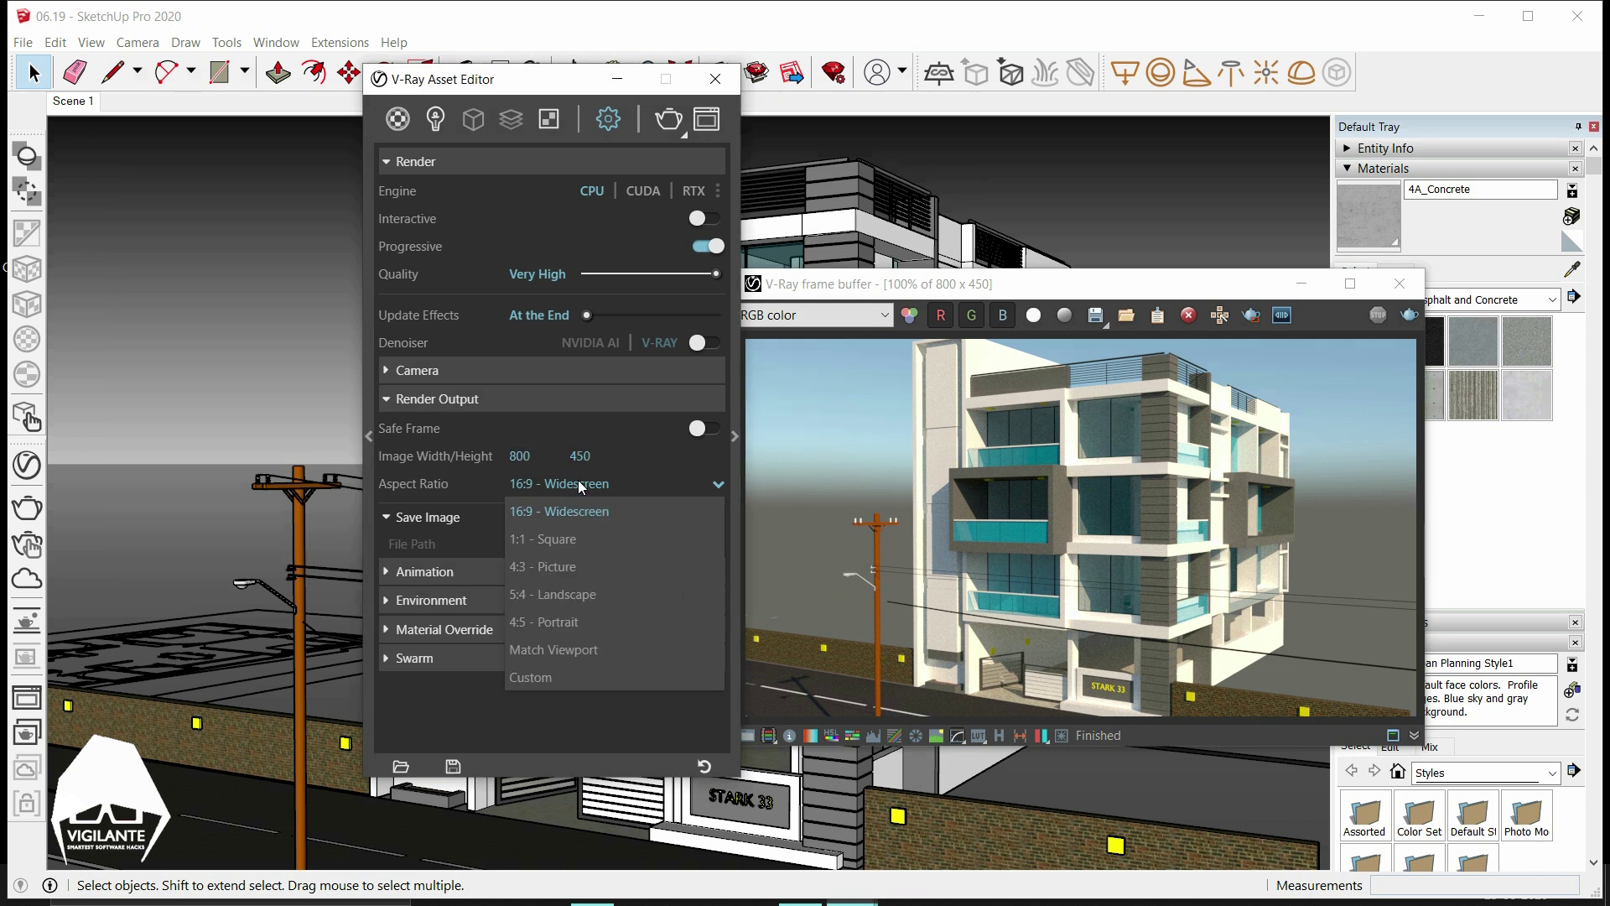
pyautogui.click(589, 538)
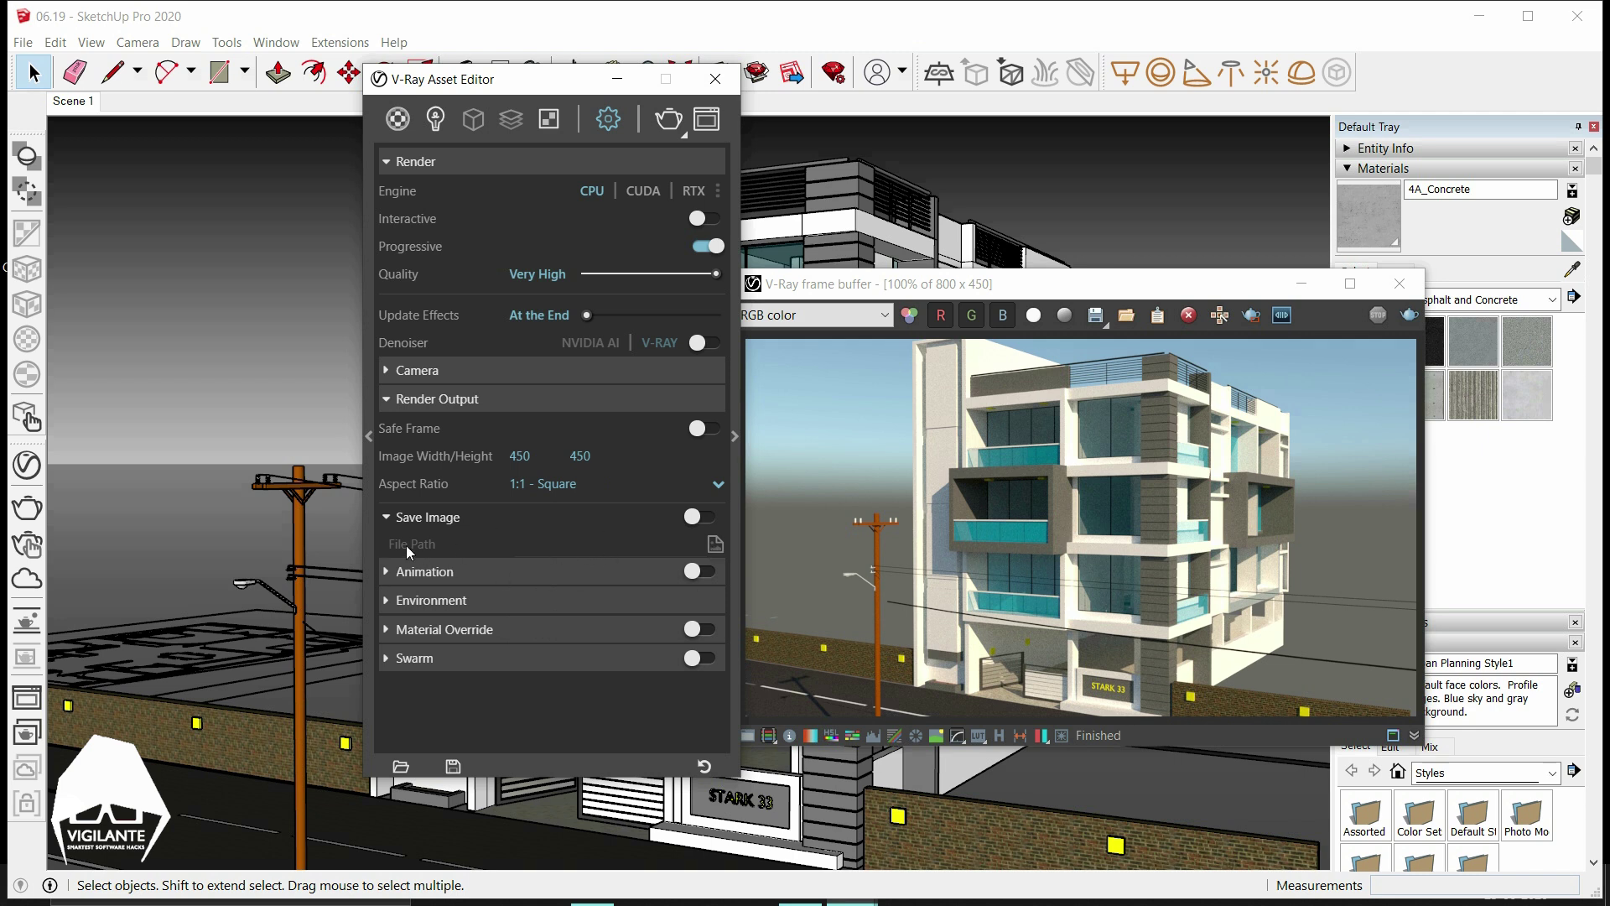
pyautogui.click(702, 517)
pyautogui.click(714, 544)
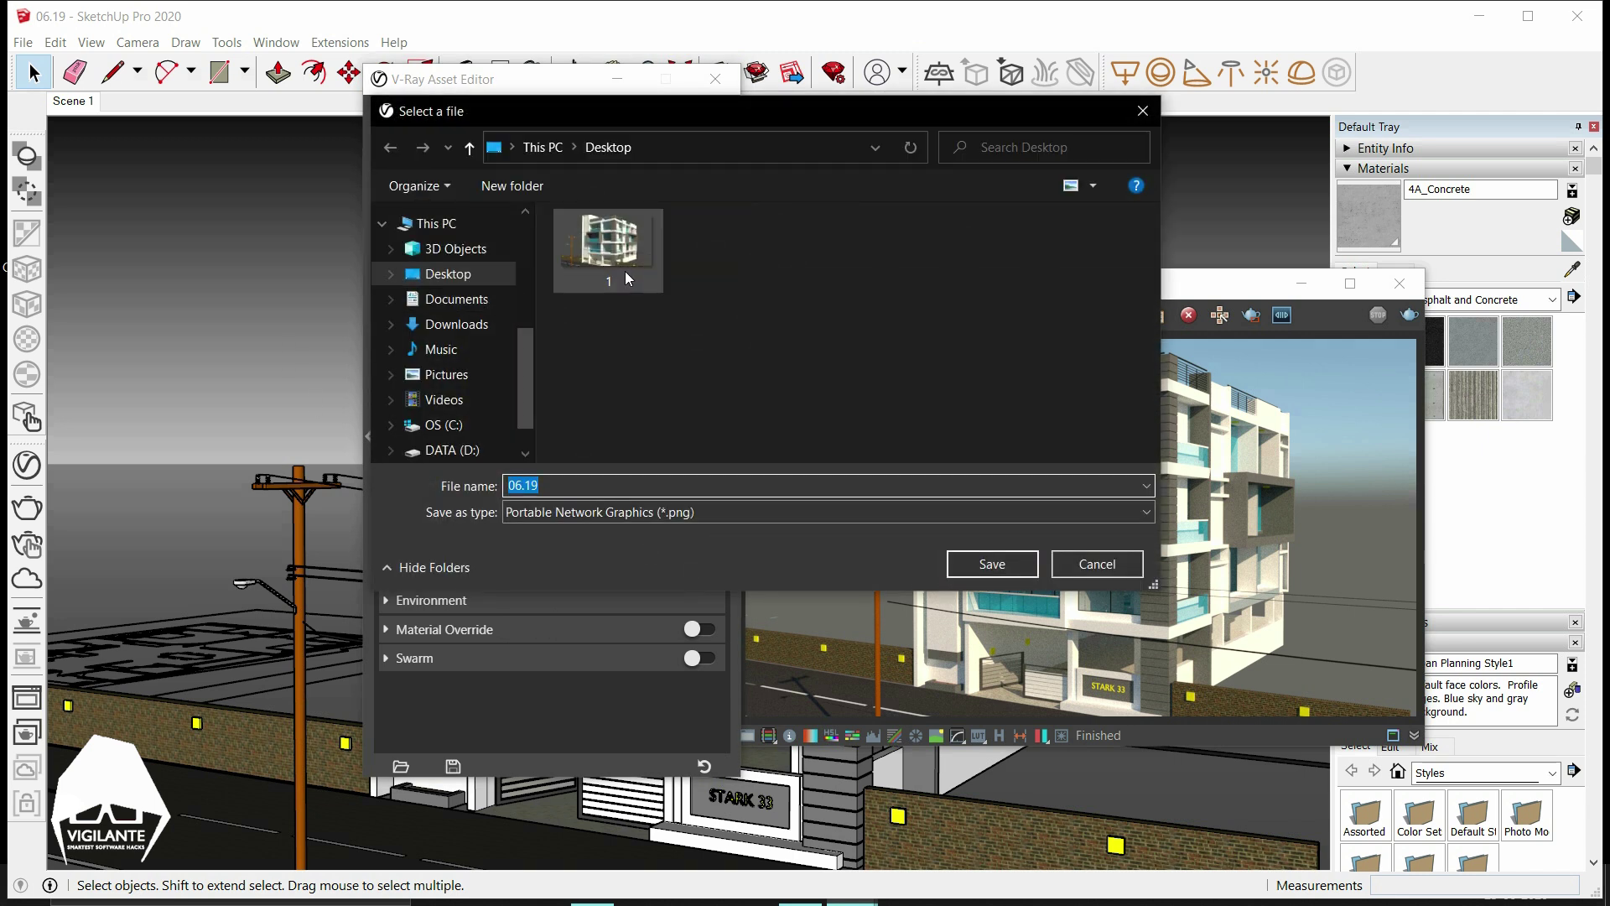
pyautogui.click(1143, 110)
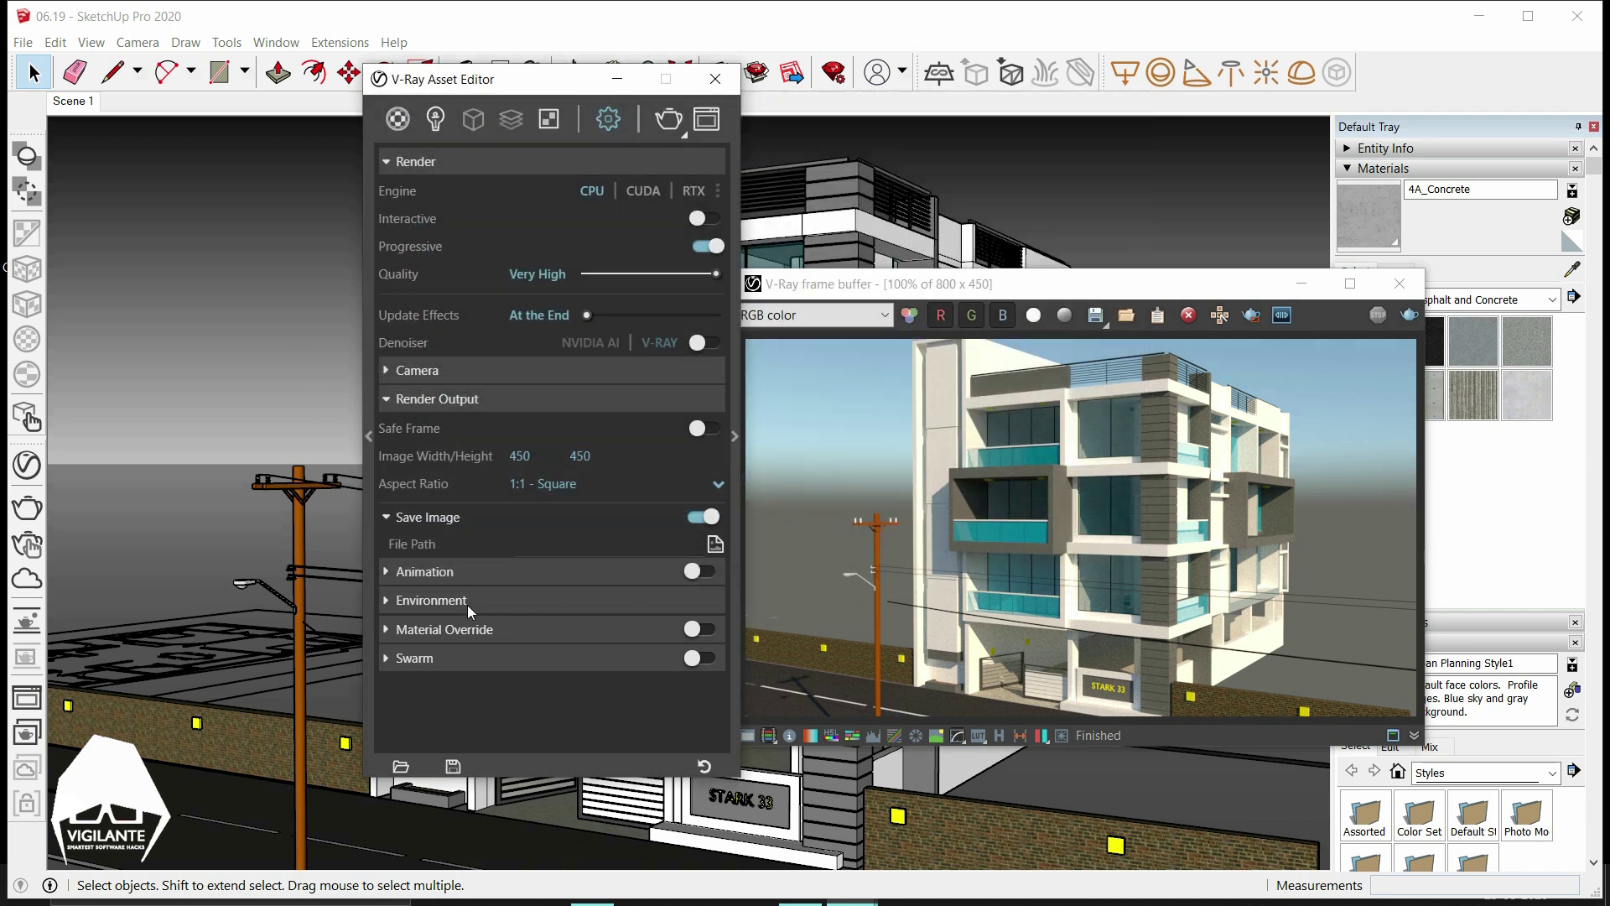
pyautogui.click(704, 519)
# Review the Environment section of the V-Ray render settings, including the background and GI options, and collapse it again.
pyautogui.click(391, 600)
pyautogui.click(391, 600)
pyautogui.click(391, 600)
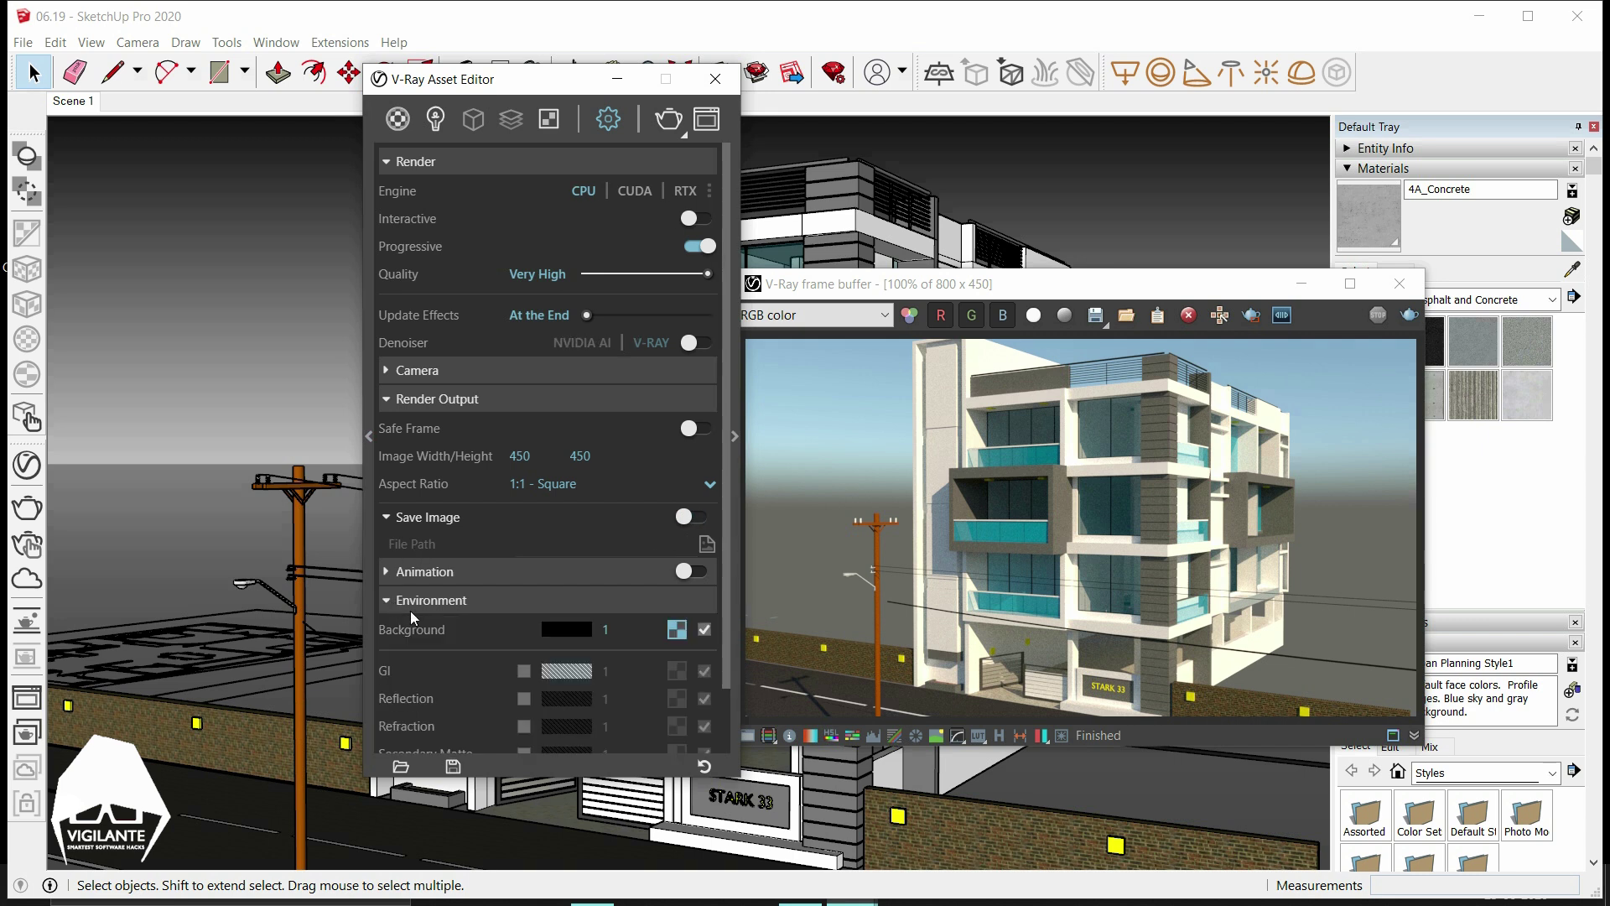
pyautogui.click(388, 600)
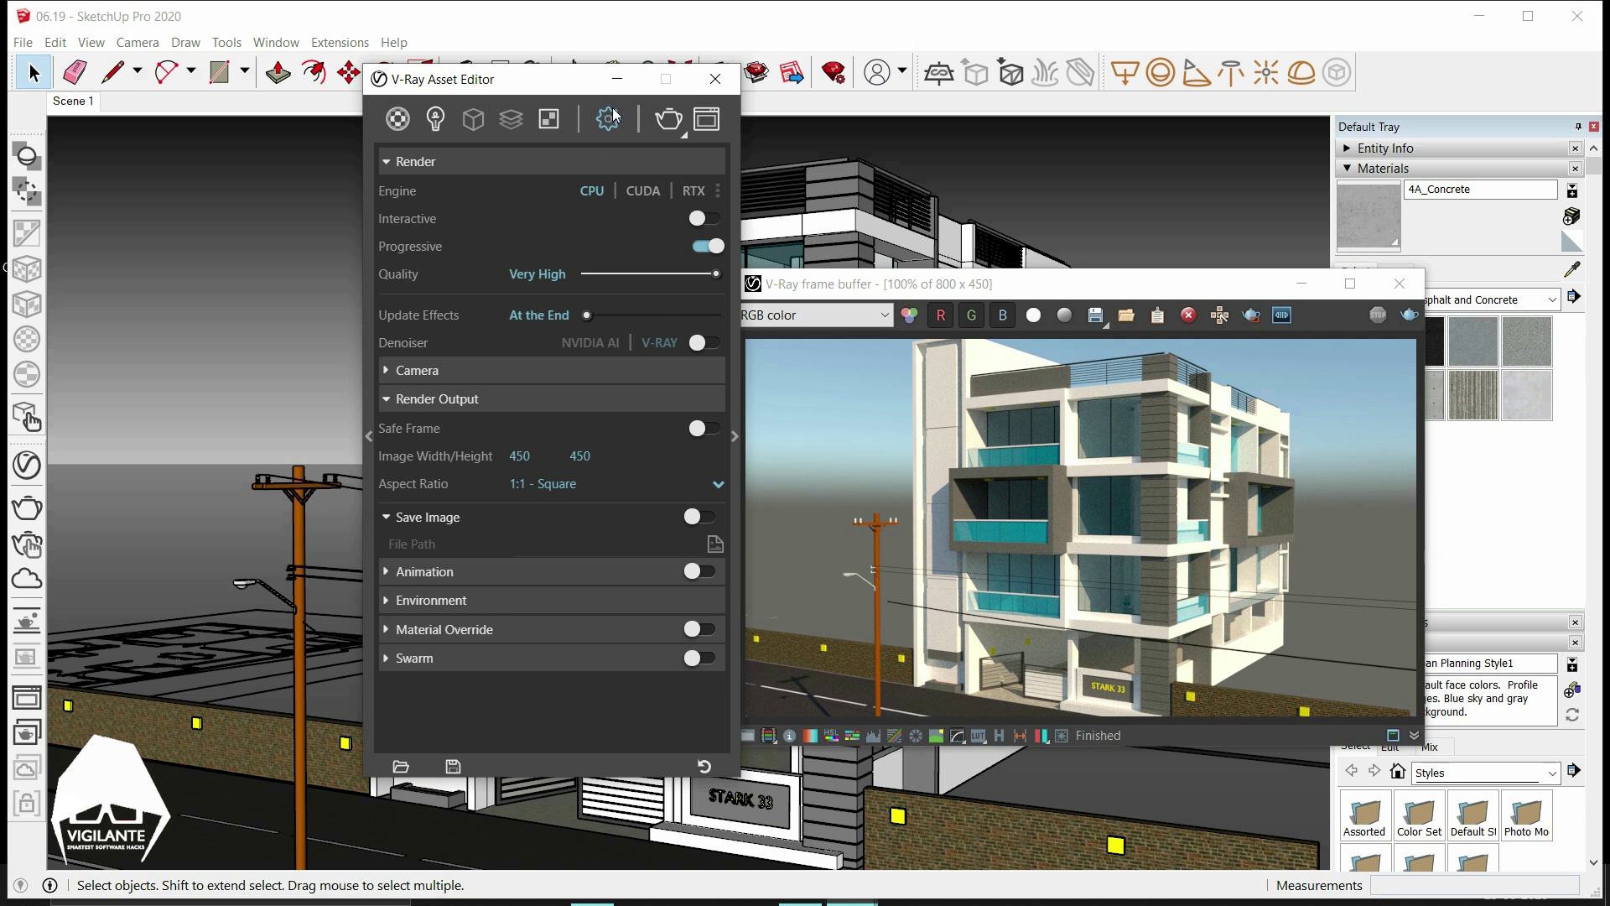
# Show the V-Ray frame buffer and render only a rectangular region drawn around the building's facade, stopping the render partway.
pyautogui.click(706, 119)
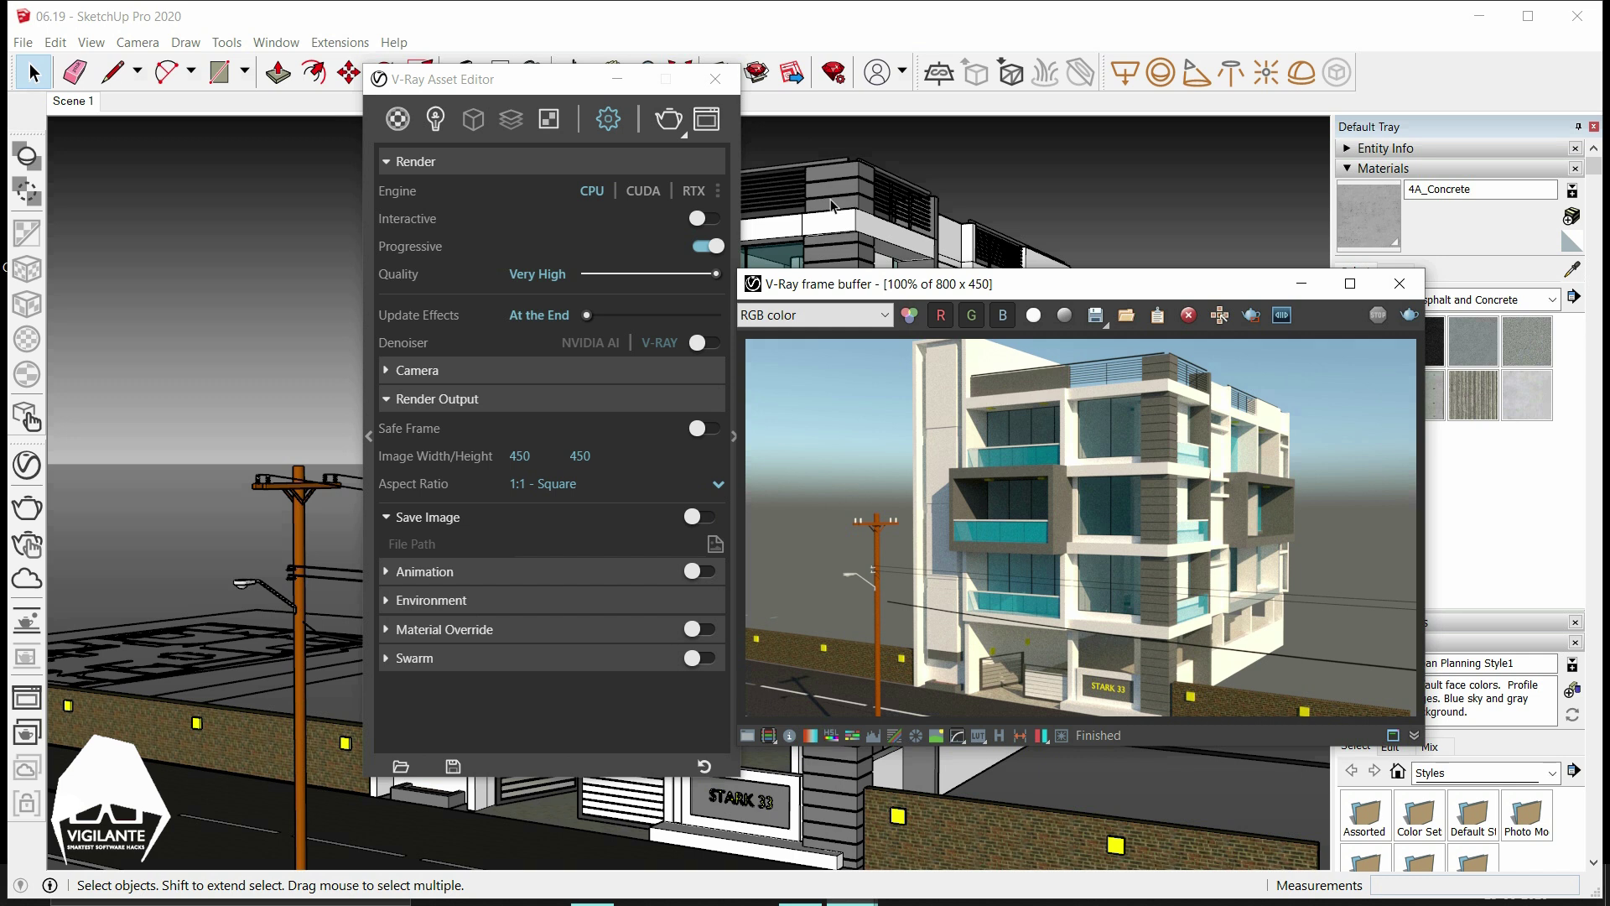
pyautogui.moveTo(874, 289); pyautogui.dragTo(939, 250)
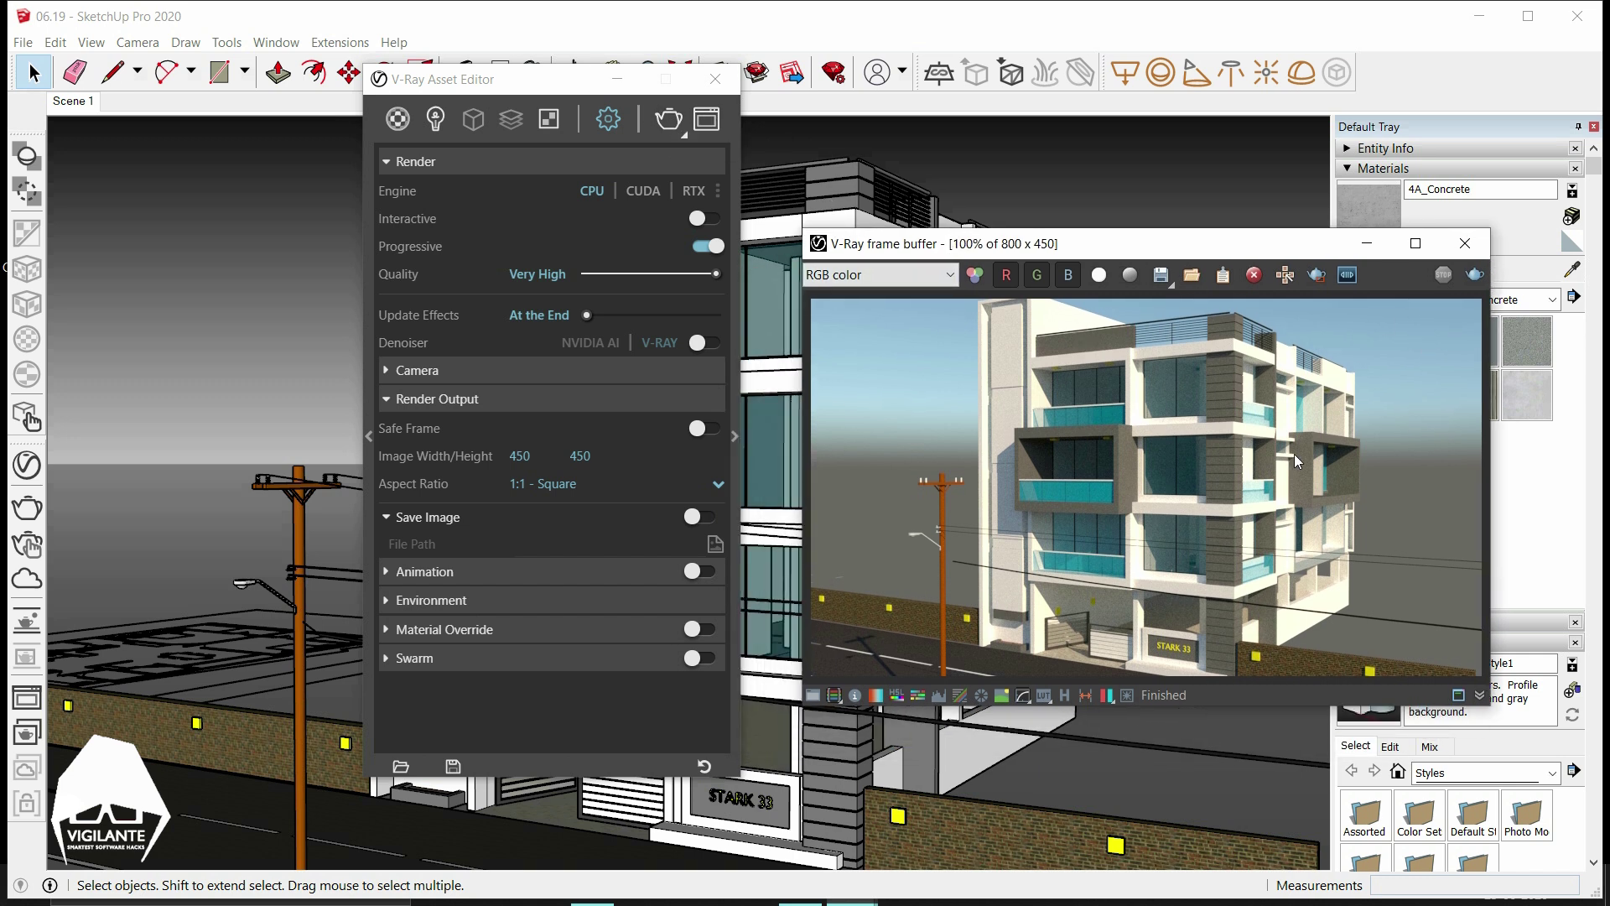
pyautogui.click(1315, 275)
pyautogui.moveTo(1026, 340); pyautogui.dragTo(1289, 616)
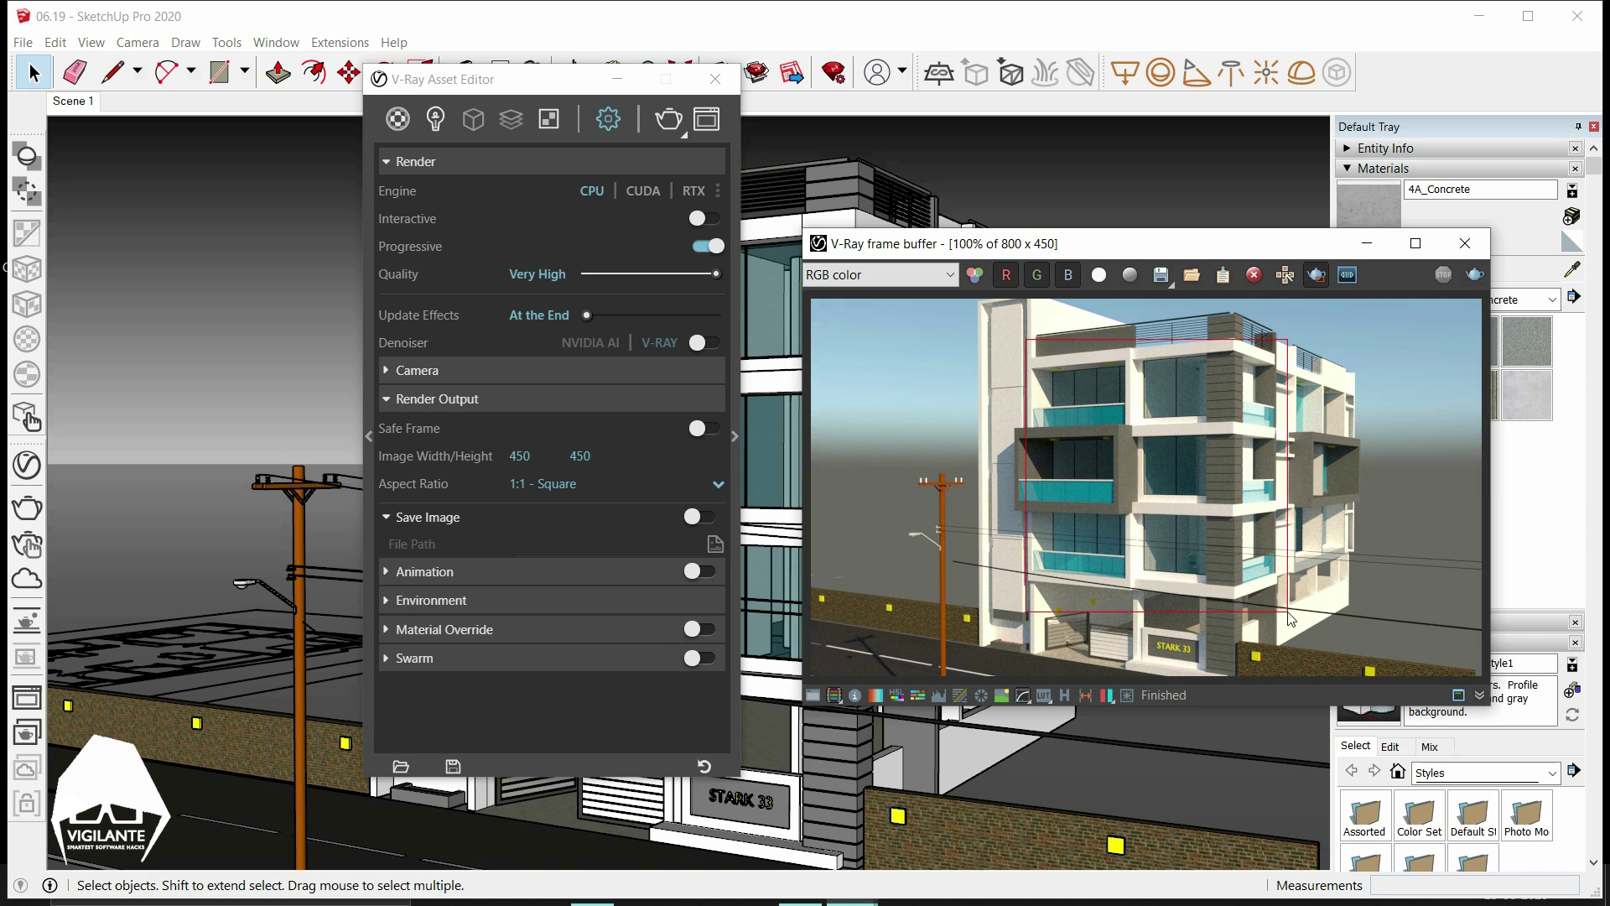
pyautogui.click(1475, 275)
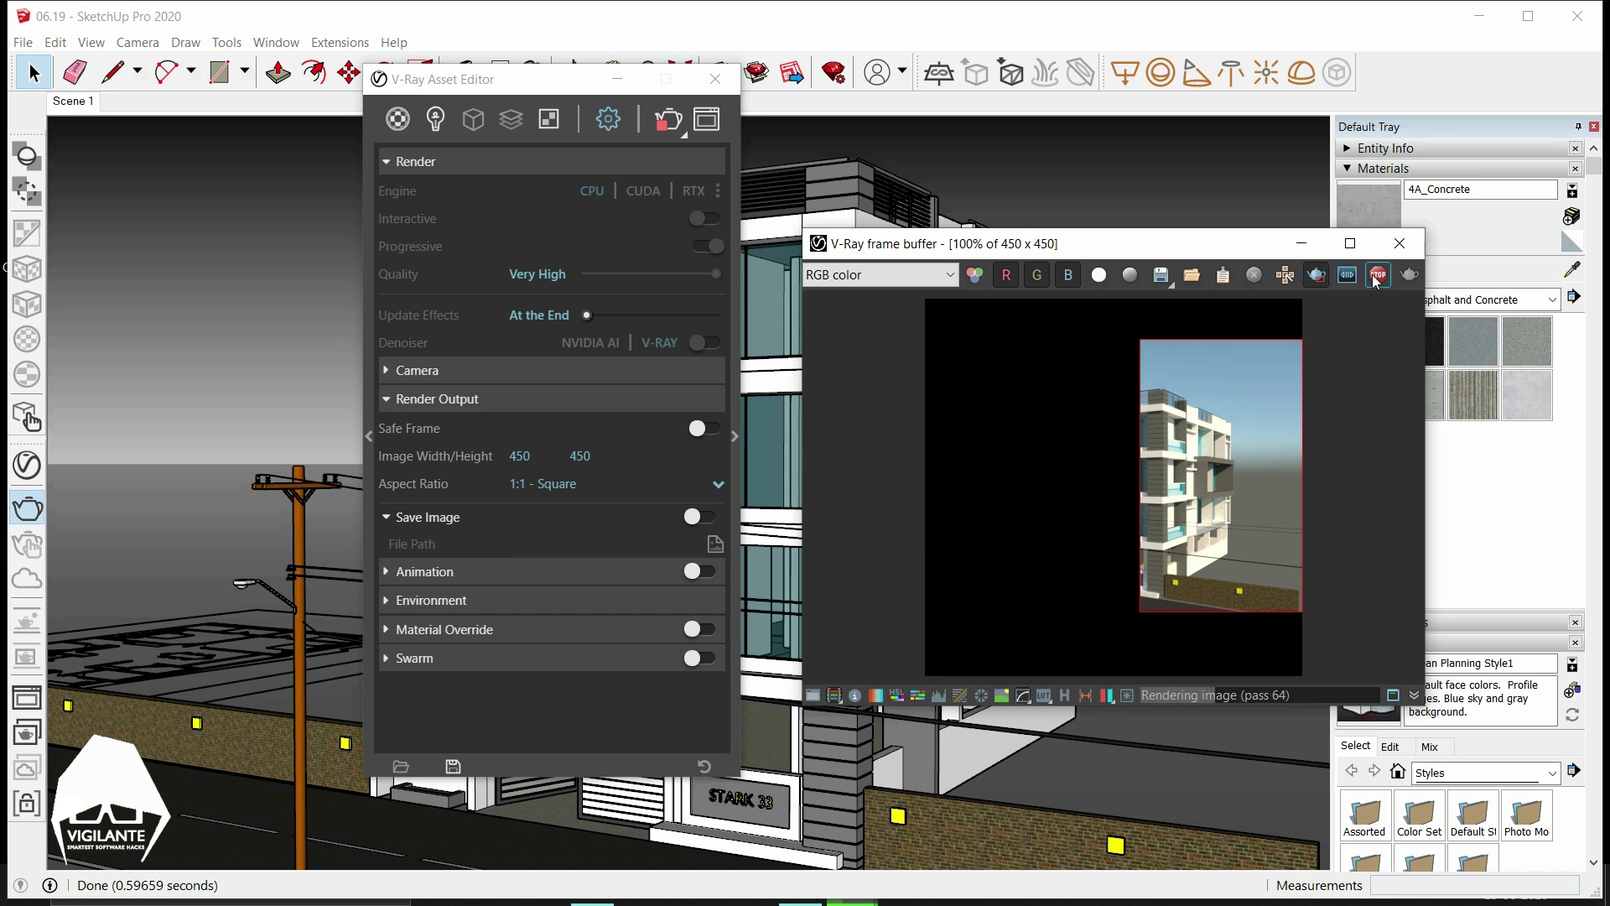
pyautogui.click(1315, 276)
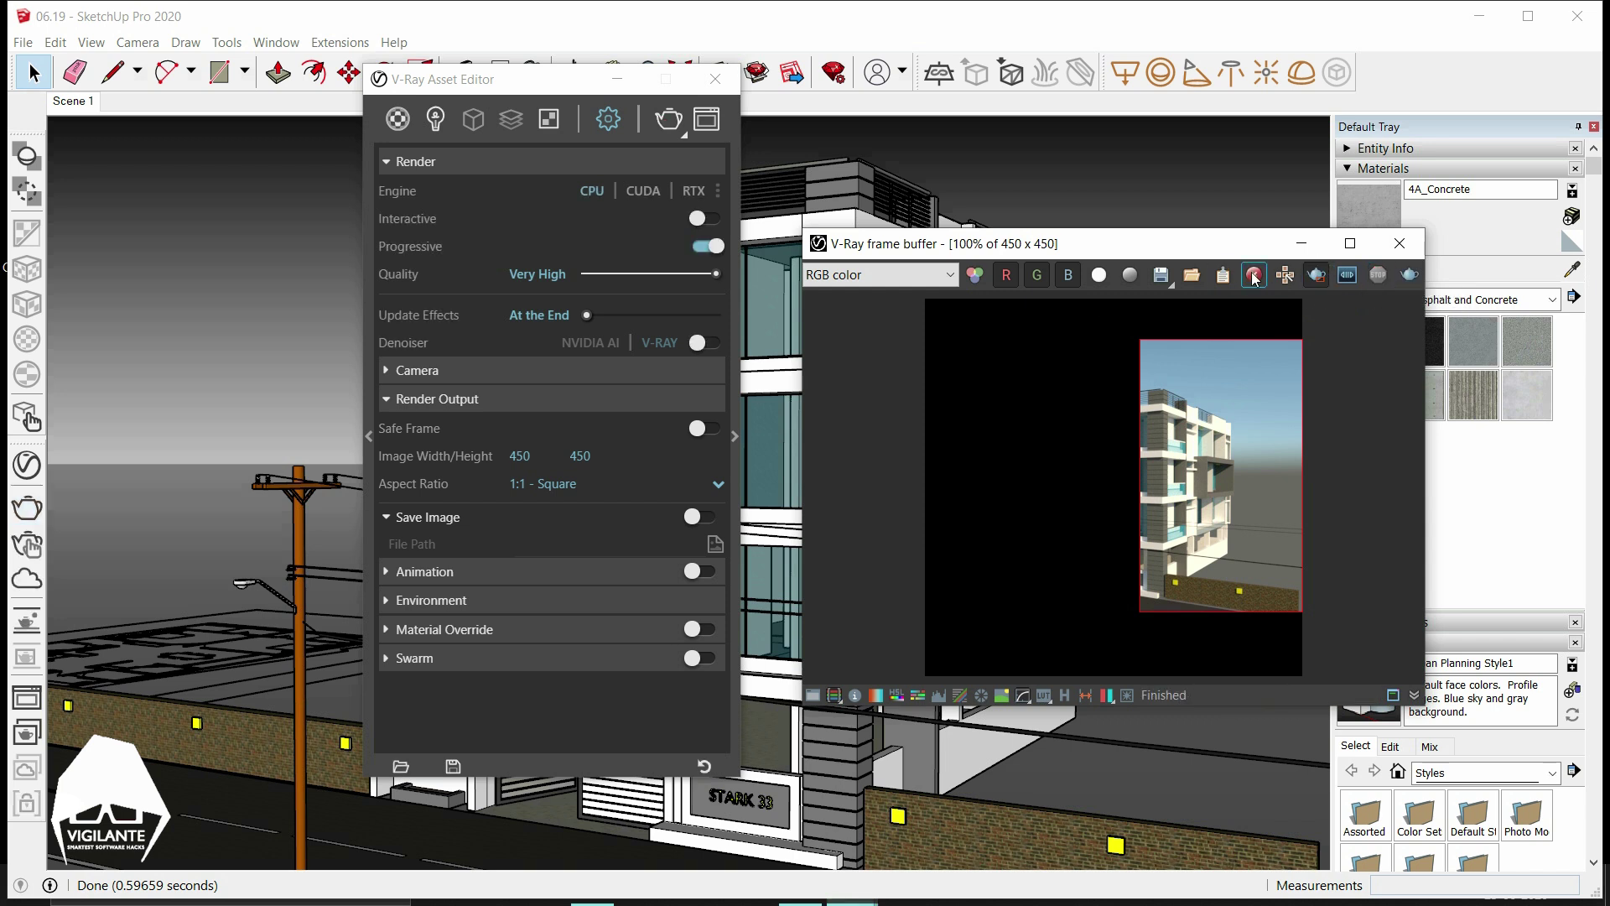
# Clear the frame buffer image, turn off region rendering and render the full scene.
pyautogui.click(1253, 275)
pyautogui.click(1317, 276)
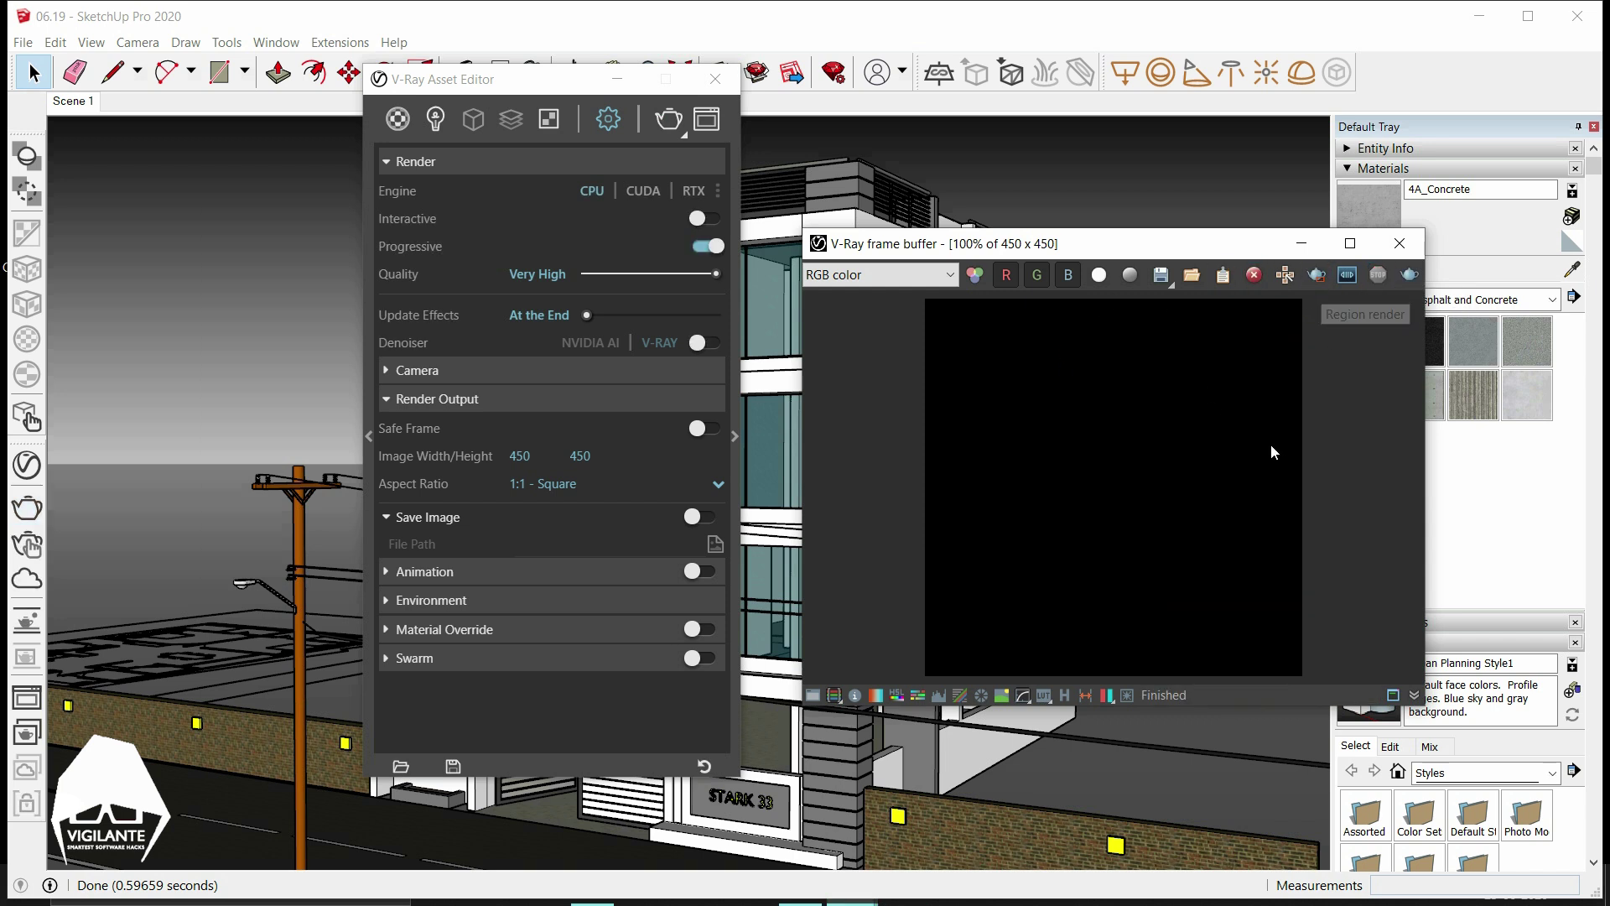
pyautogui.click(1408, 276)
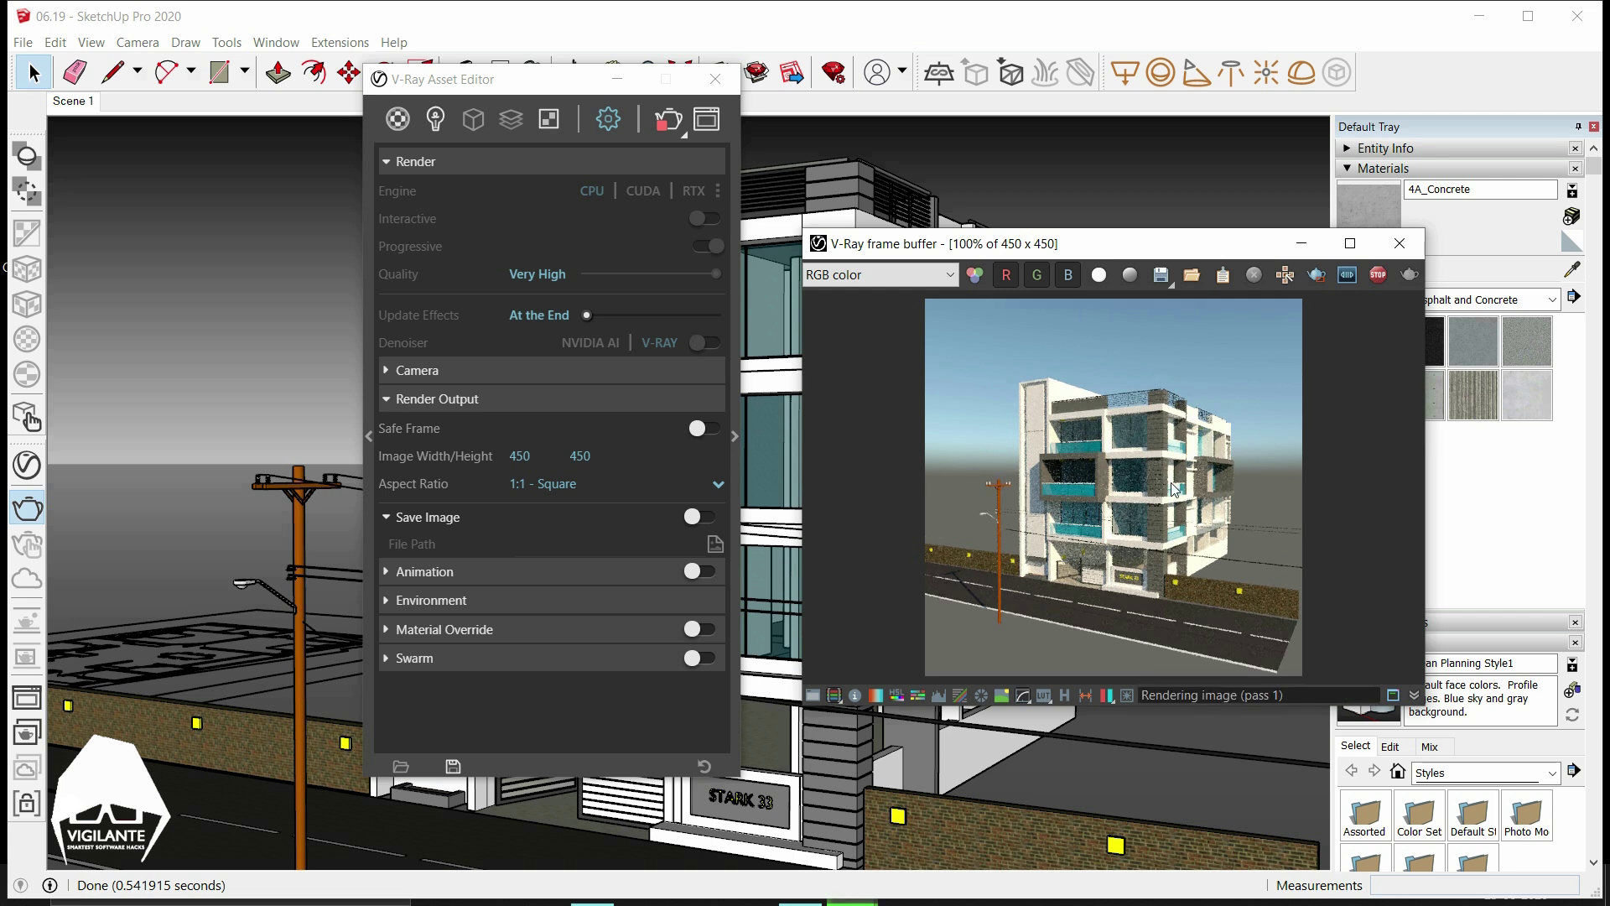
# Set the render output aspect ratio to 4:5 - Portrait and restart the render at that ratio.
pyautogui.click(554, 485)
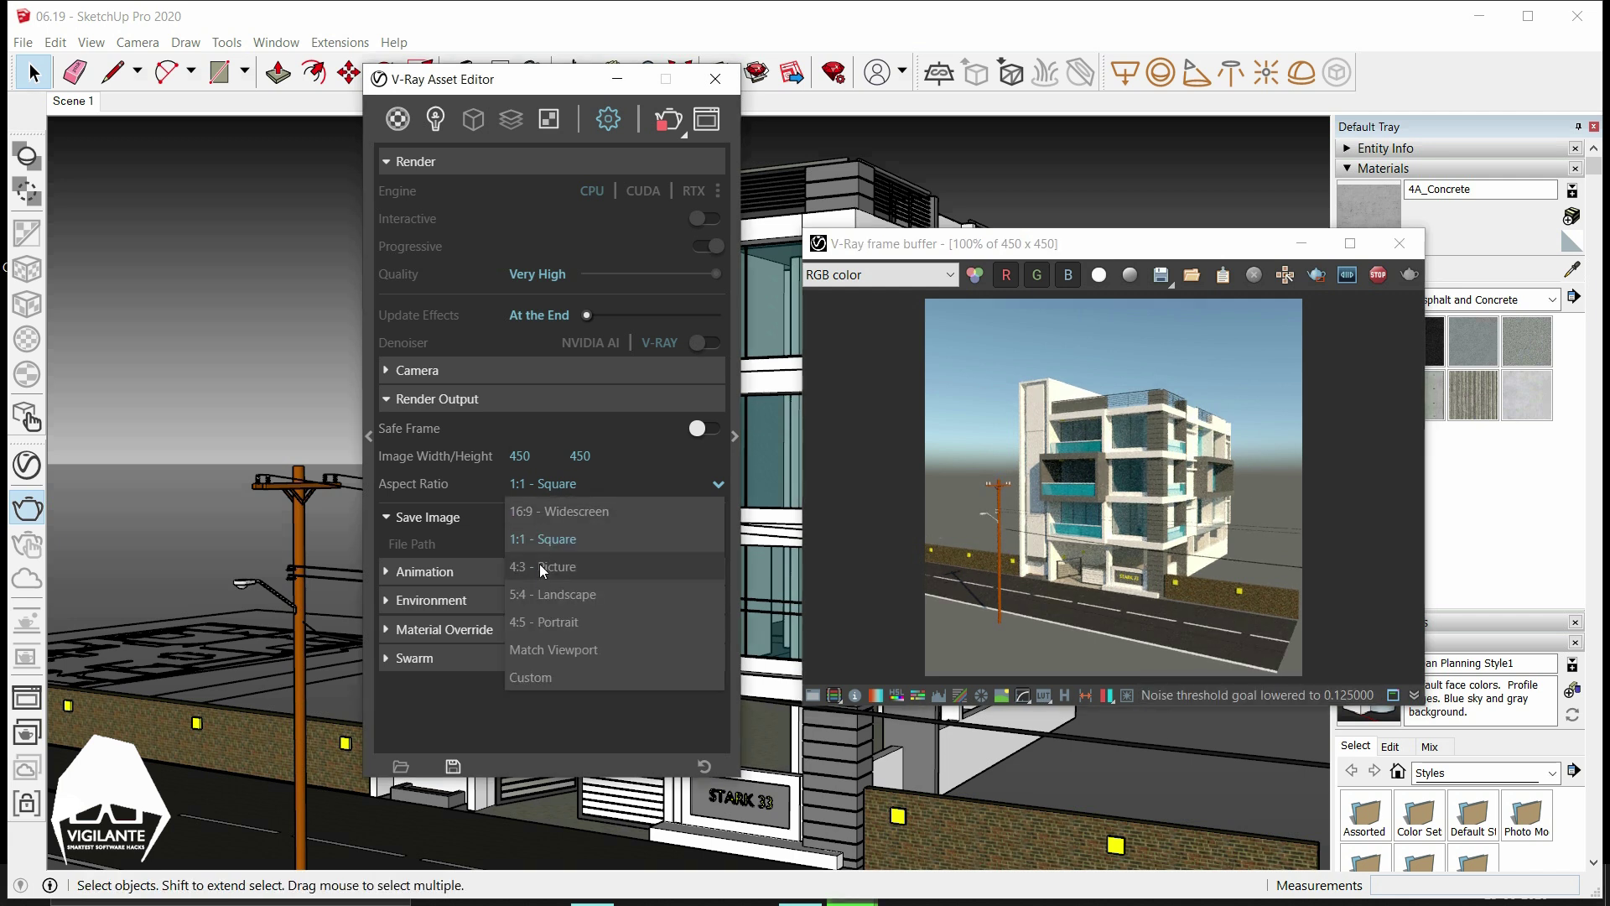
pyautogui.click(571, 624)
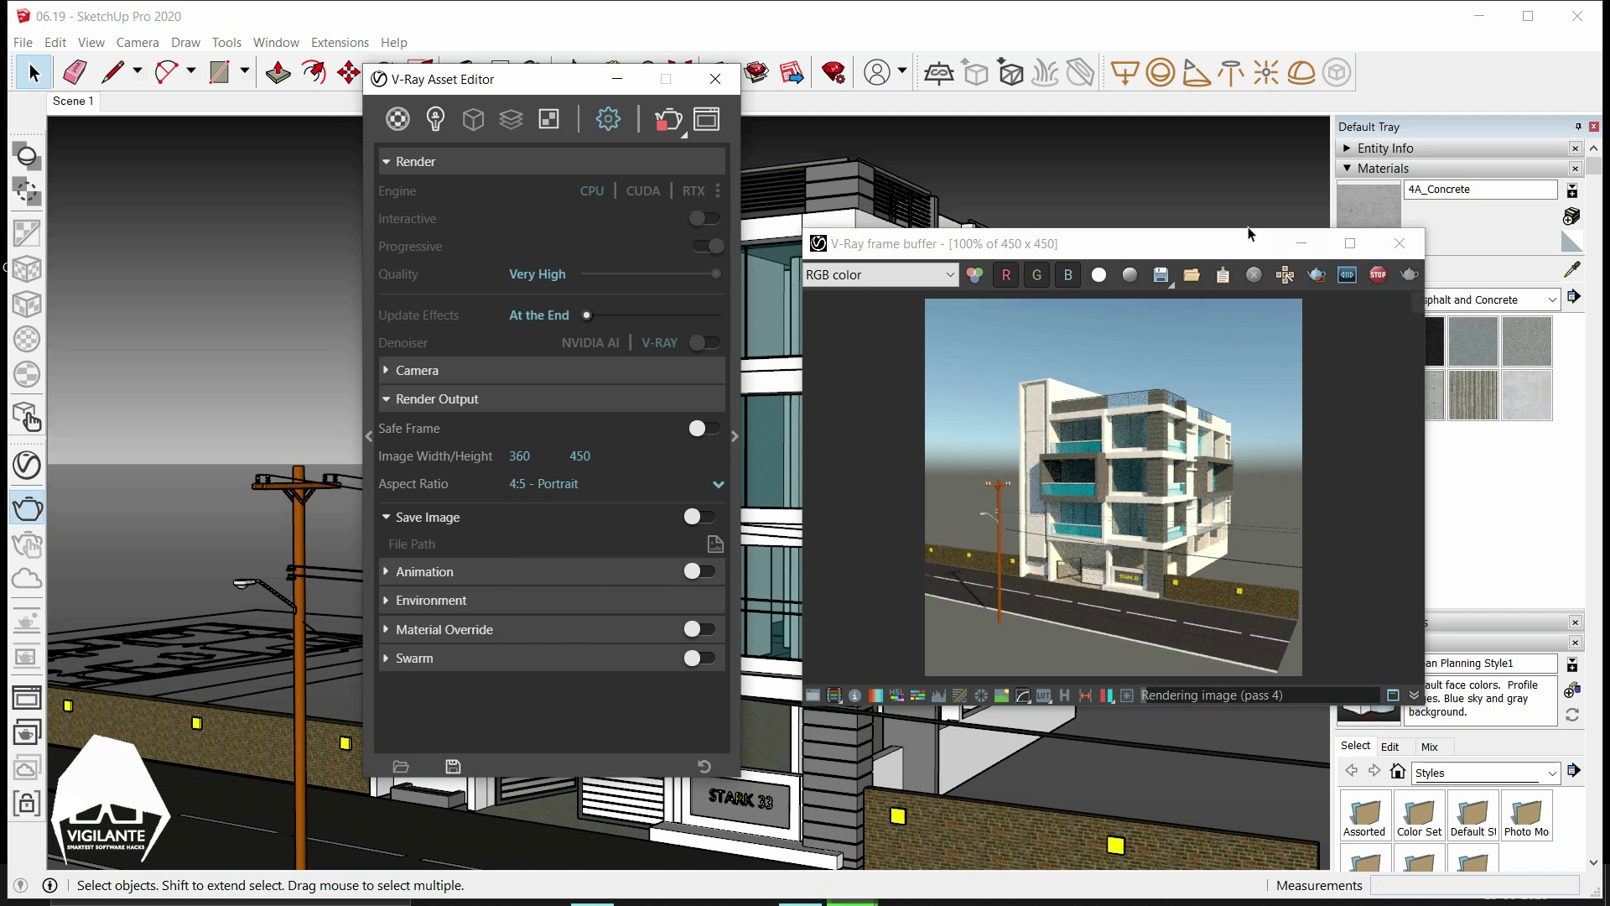
pyautogui.click(1378, 274)
pyautogui.click(1408, 281)
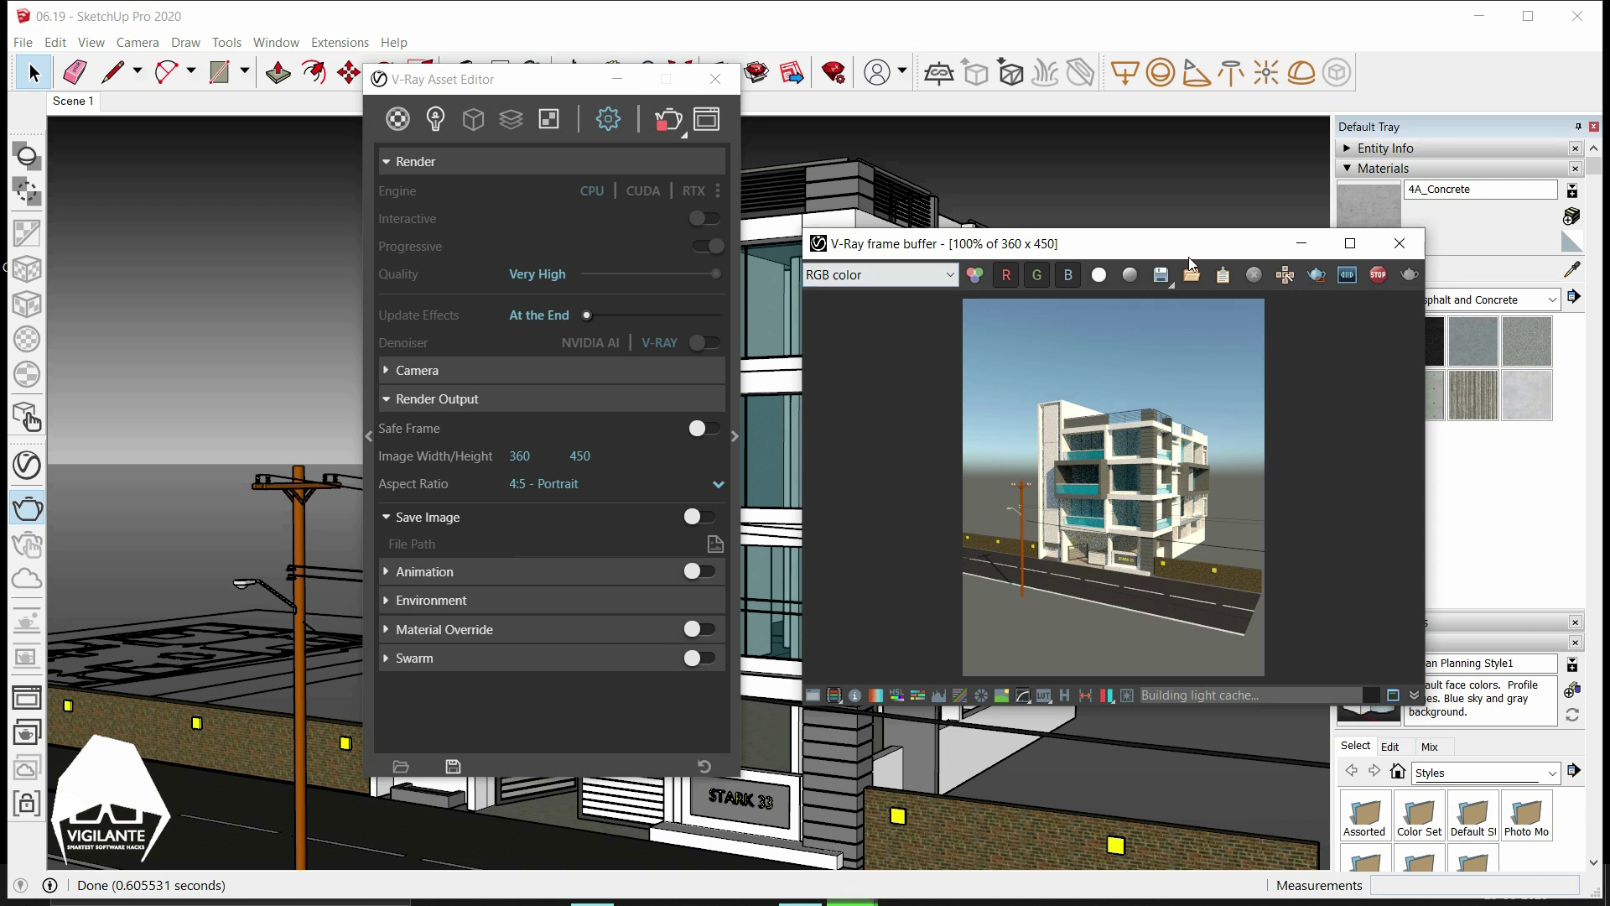
pyautogui.click(1161, 274)
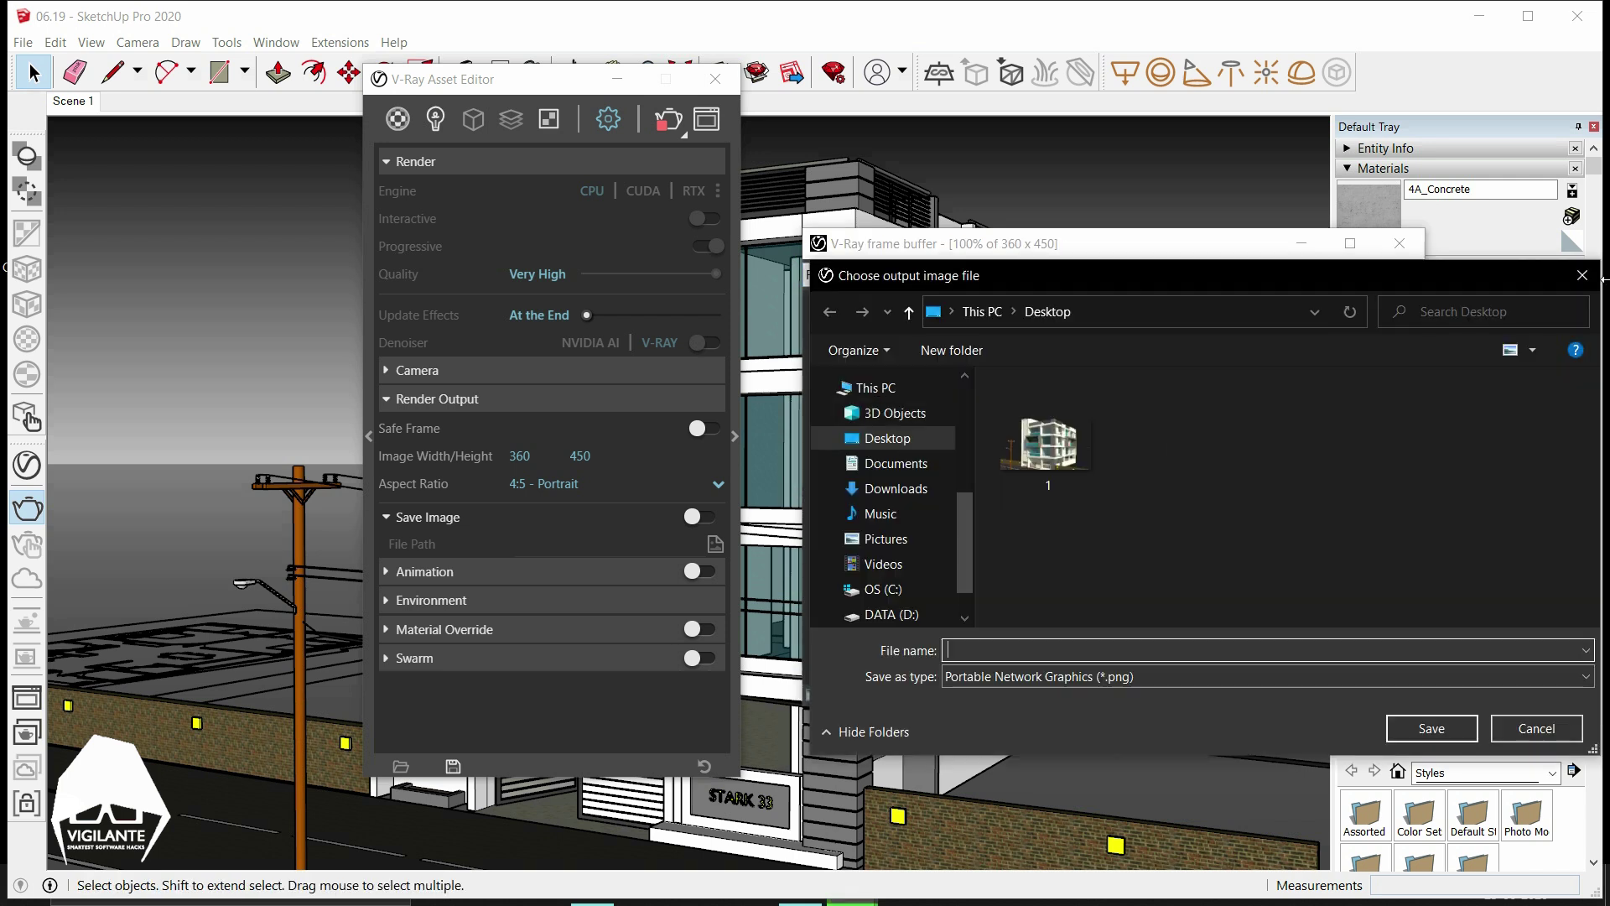
pyautogui.click(1582, 275)
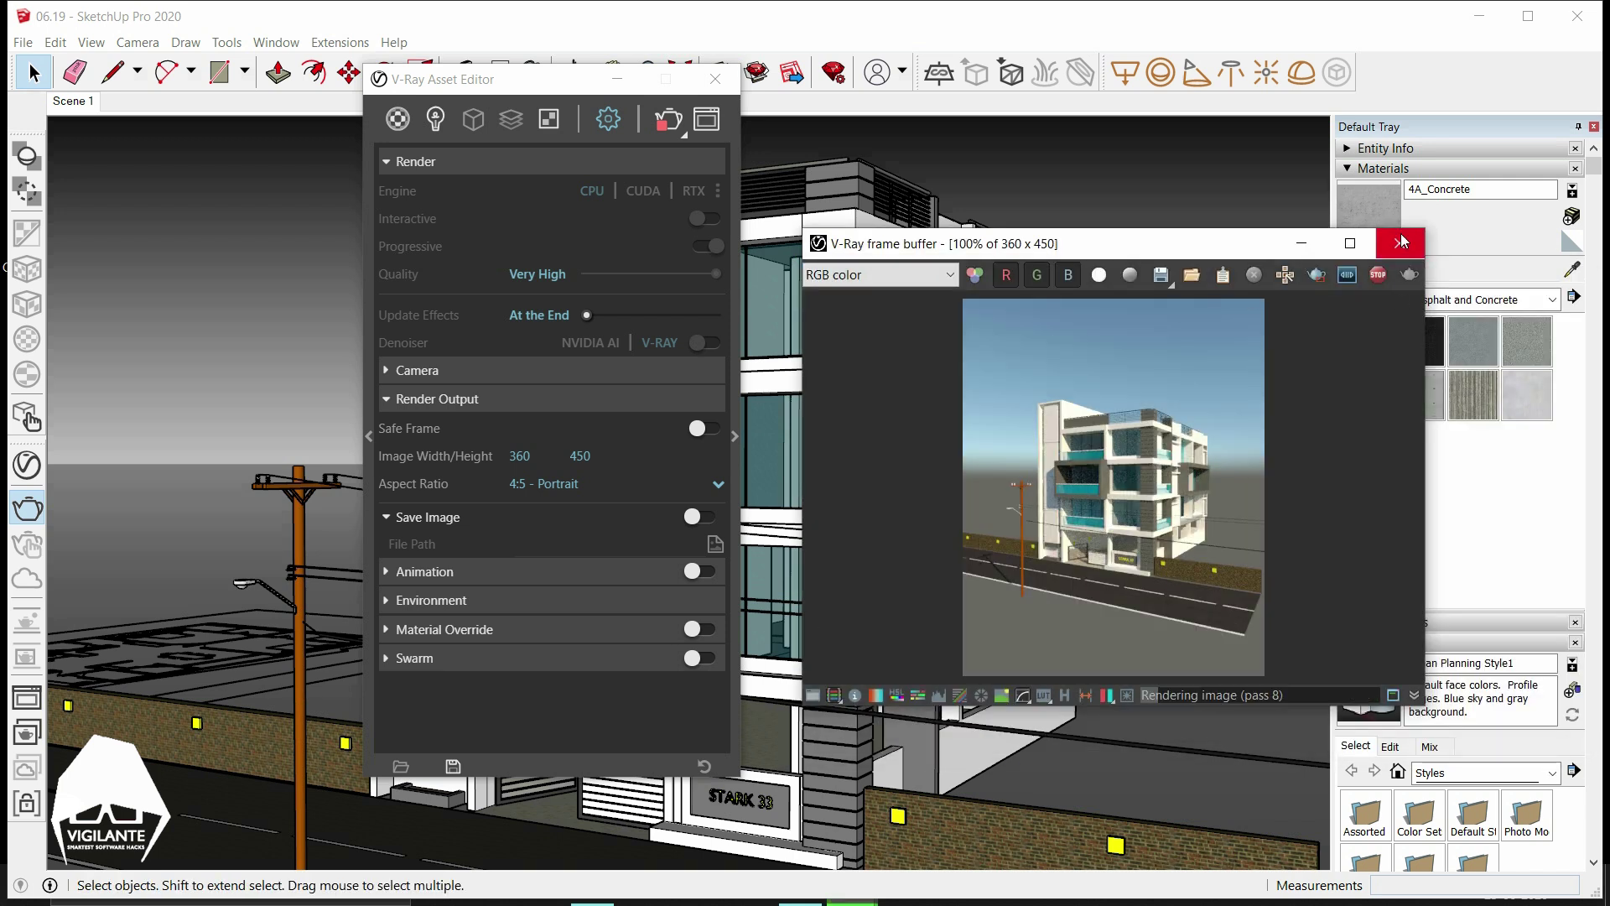